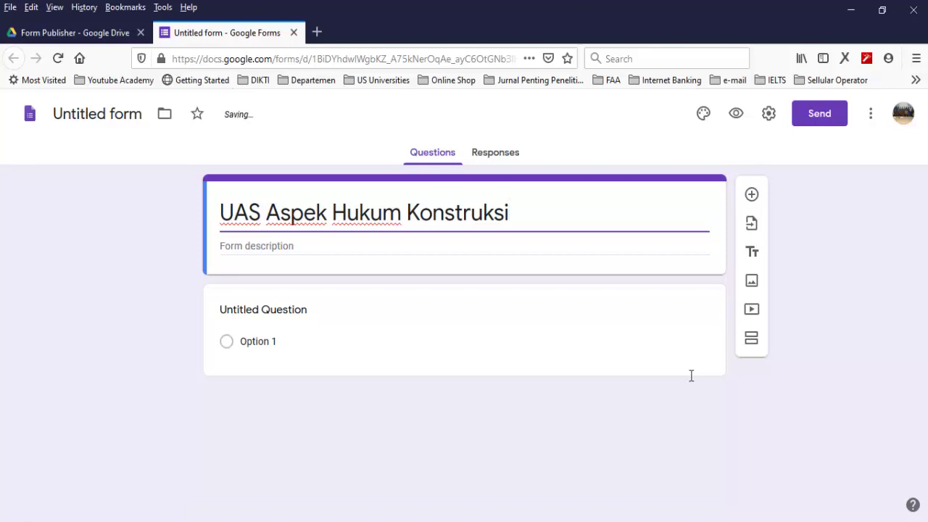
# Enter the form description 'Waktu ujian 60 Menit' and title the first question NAMA
pyautogui.press('Tab')
pyautogui.write('Wak')
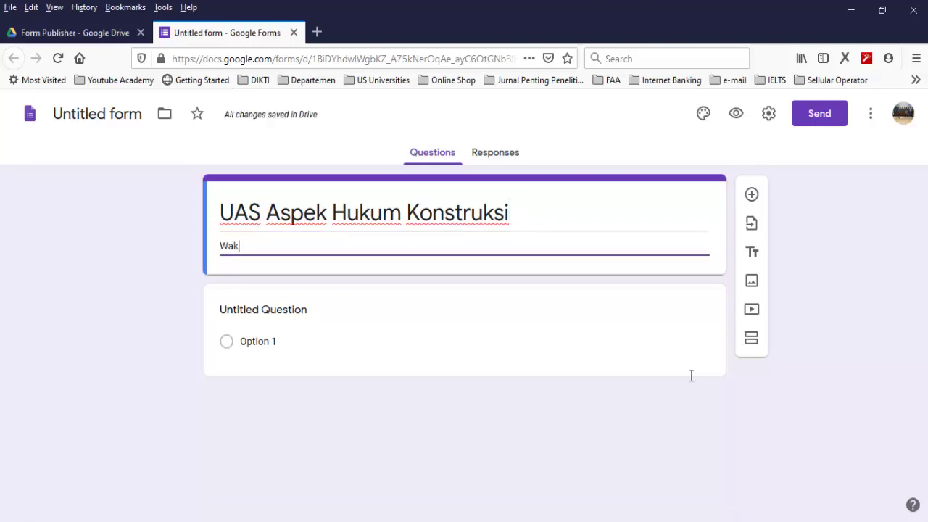
pyautogui.write('tu ujia')
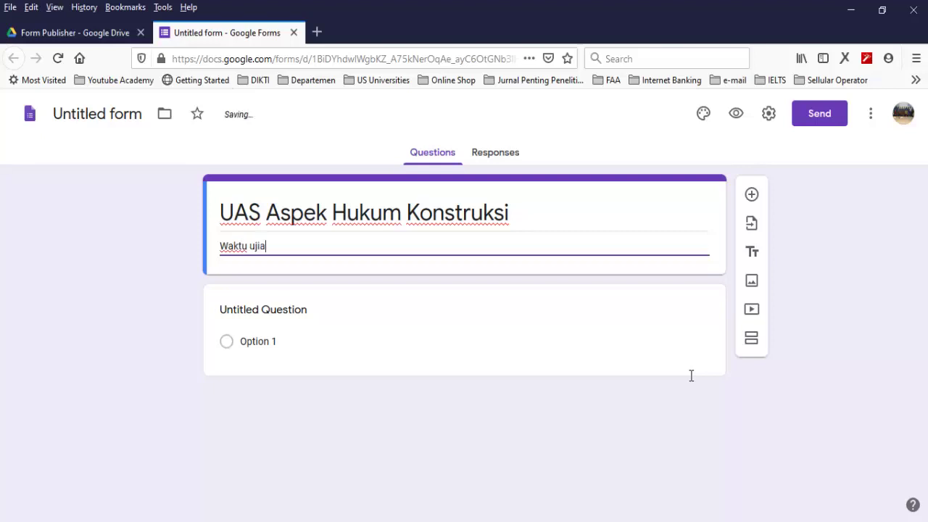
pyautogui.write('n 60 Menit')
pyautogui.click(691, 376)
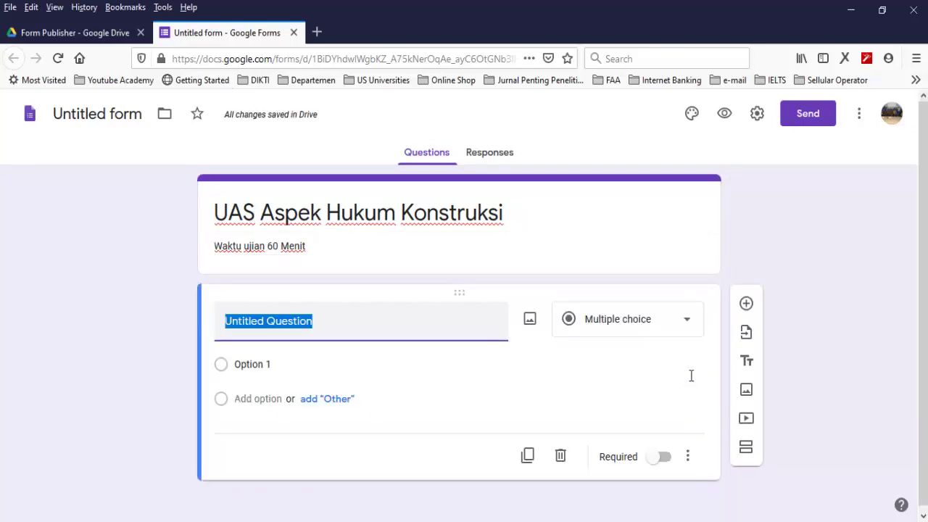
pyautogui.write('NAMA')
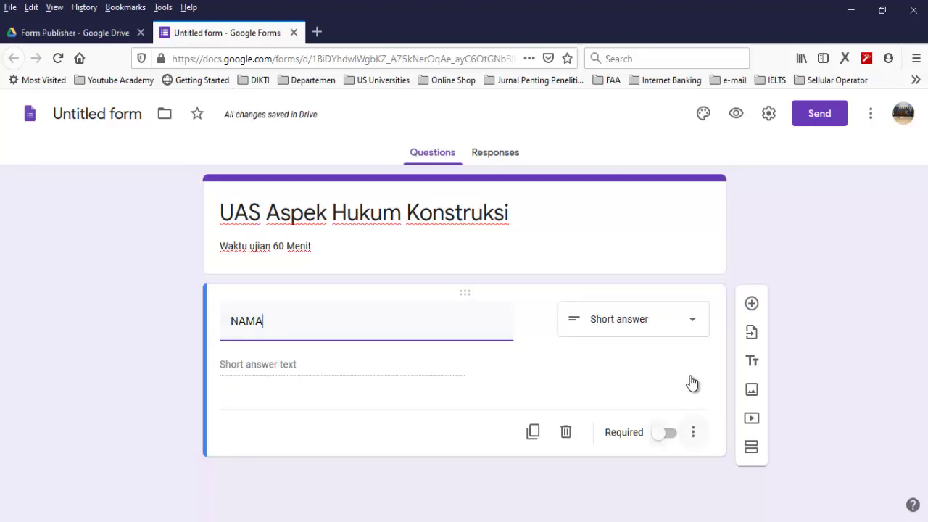
# Make the NAMA question required with Text response validation
pyautogui.press('Tab')
pyautogui.press('Tab')
pyautogui.press('Tab')
pyautogui.press('Tab')
pyautogui.press('Tab')
pyautogui.press('space')
pyautogui.press('Tab')
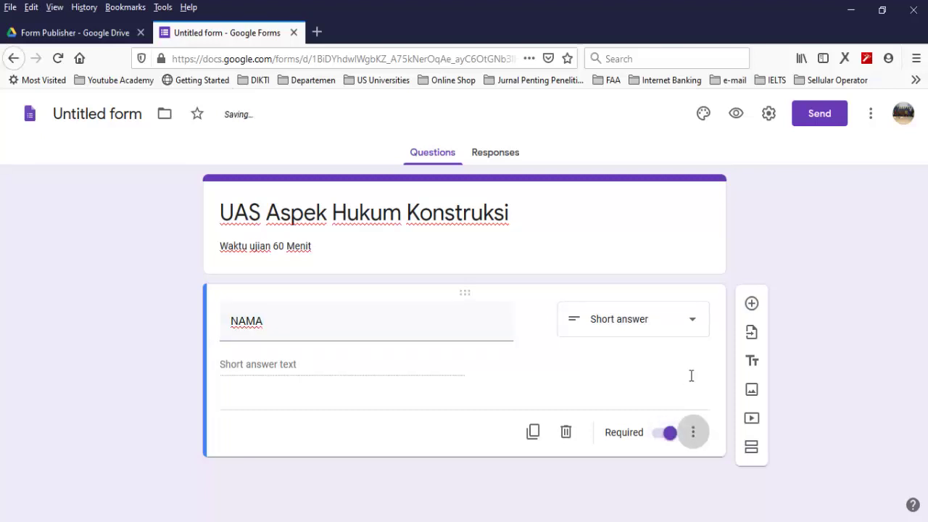
pyautogui.press('Return')
pyautogui.press('Down')
pyautogui.press('Down')
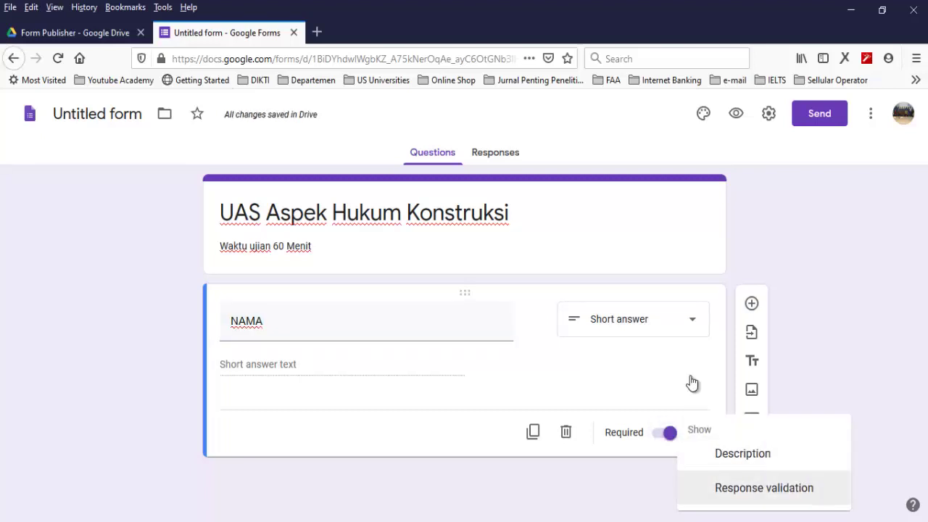
pyautogui.press('Return')
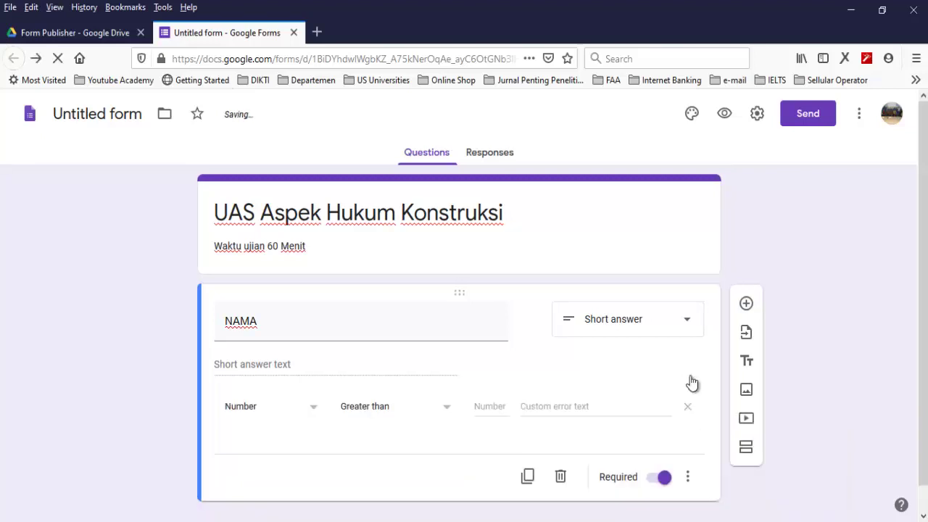
pyautogui.press('Return')
pyautogui.press('Down')
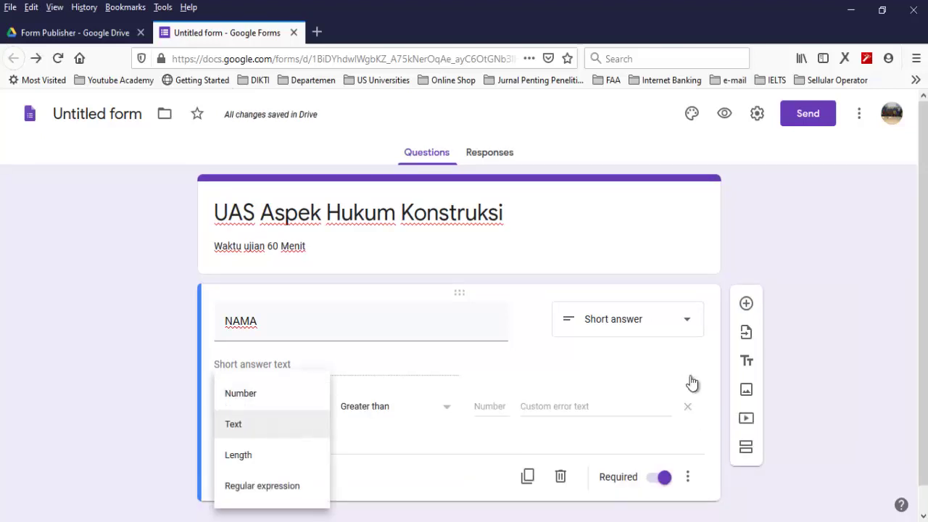
pyautogui.press('Return')
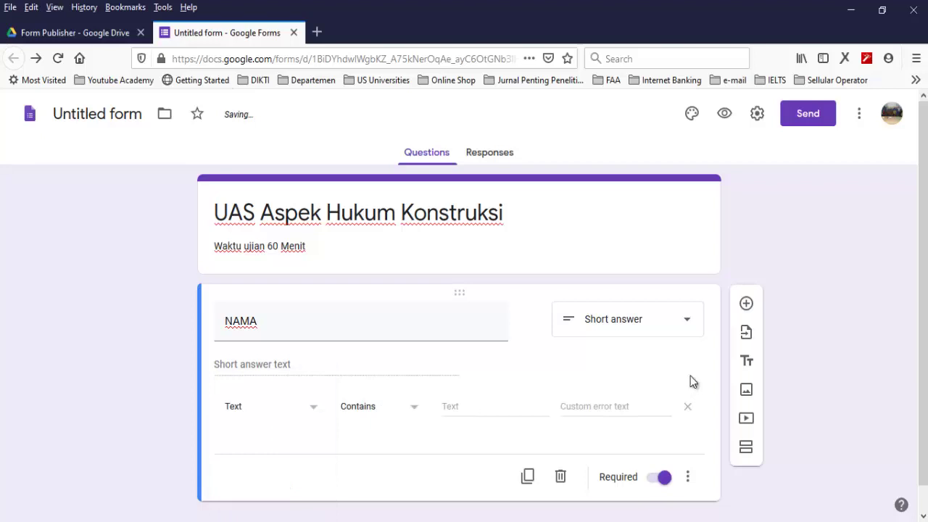
# Duplicate the NAMA question
pyautogui.scroll(-1, 693, 383)
pyautogui.press('Tab')
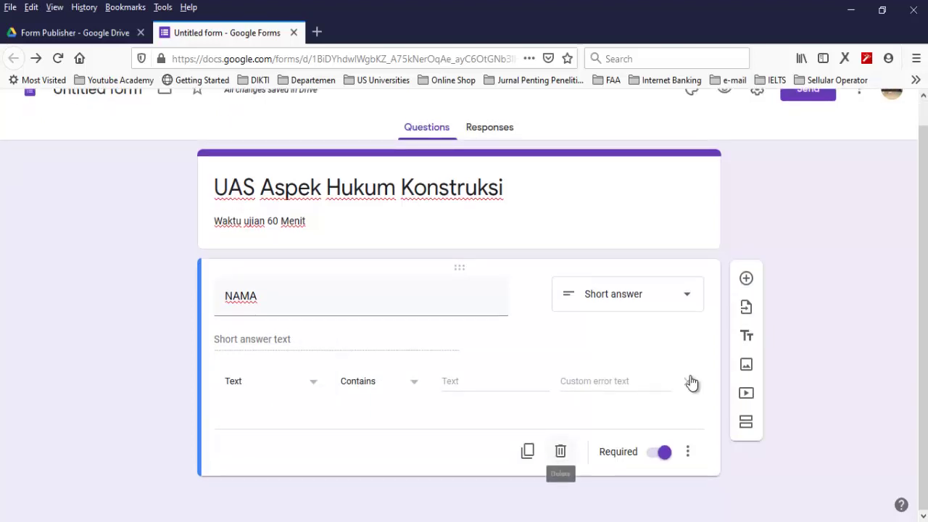
pyautogui.hotkey('shift', 'Tab')
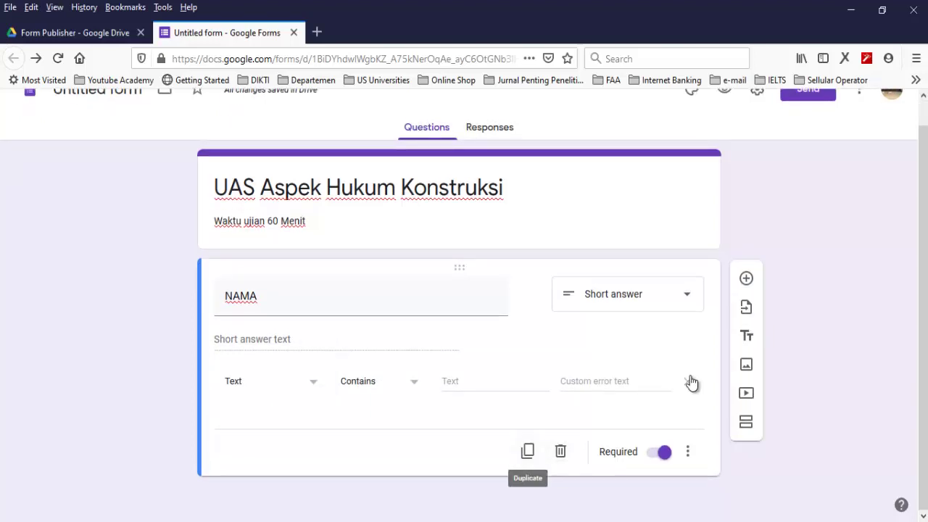
pyautogui.press('F5')
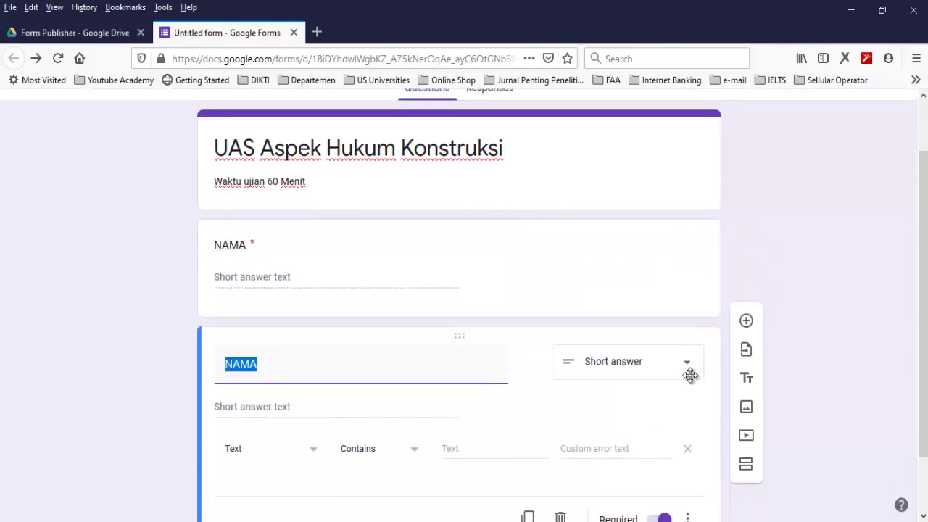
# Rename the copied question NIM and switch its validation to Length
pyautogui.write('NIM')
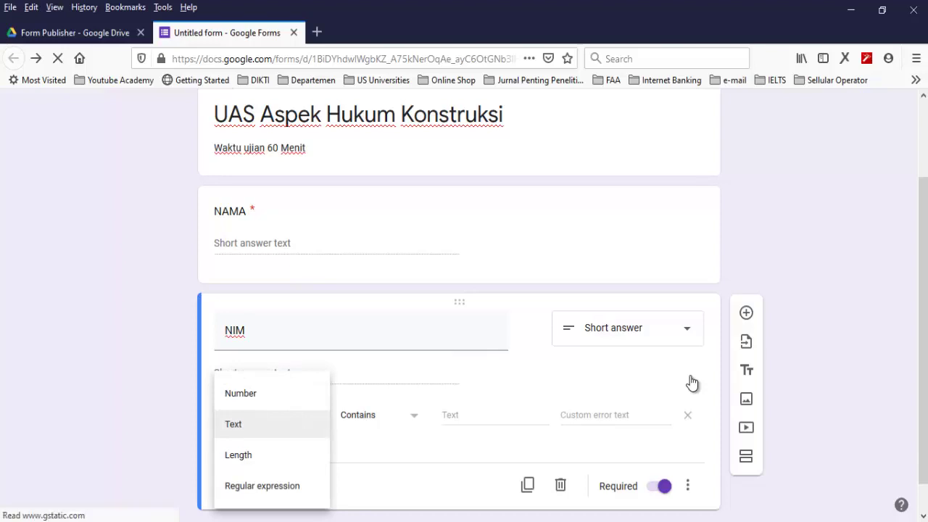
pyautogui.press('Up')
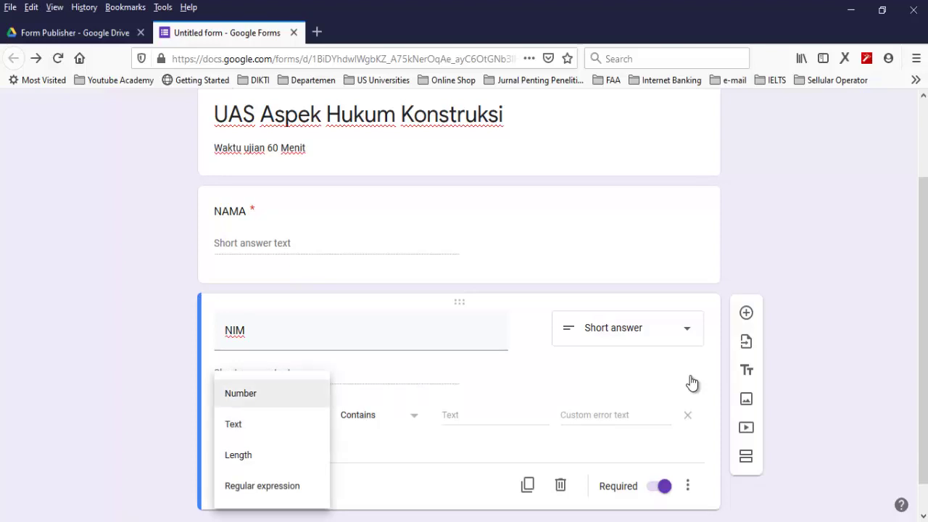
pyautogui.press('Return')
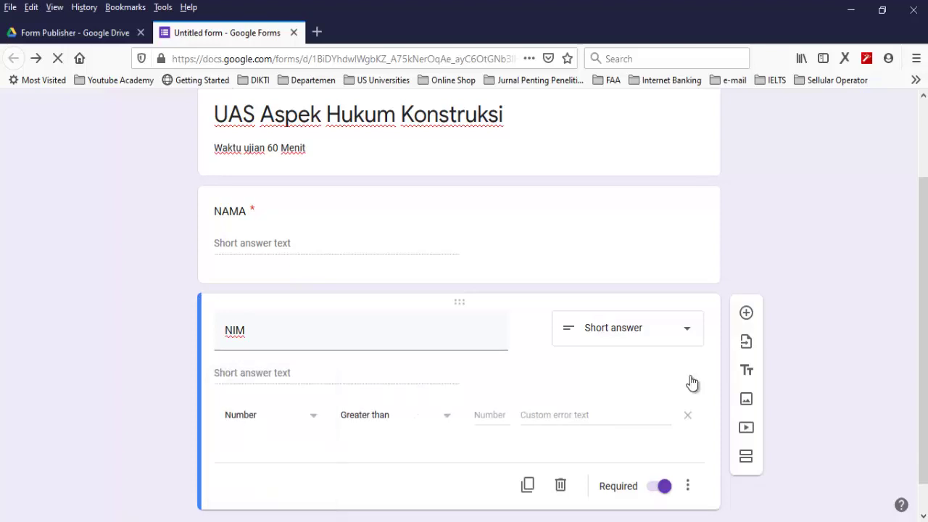
pyautogui.press('Return')
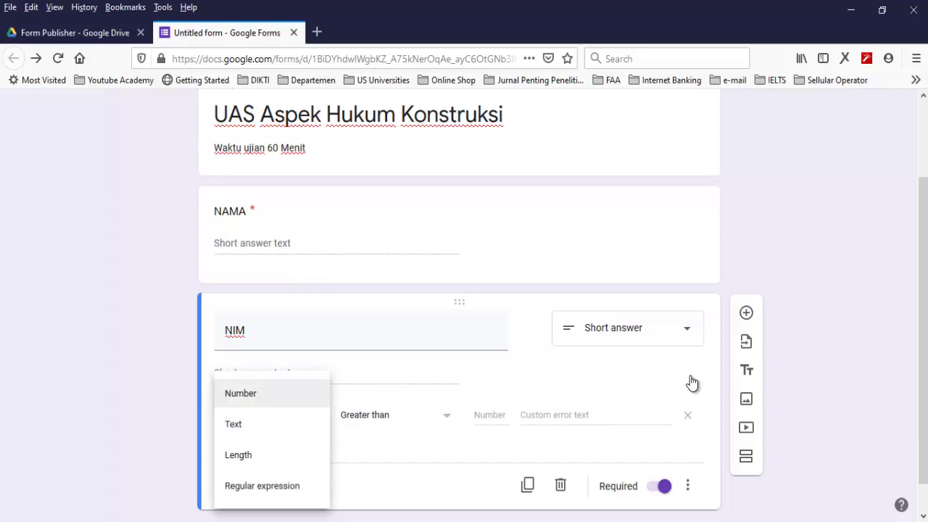
pyautogui.press('Down')
pyautogui.press('Down')
pyautogui.press('Return')
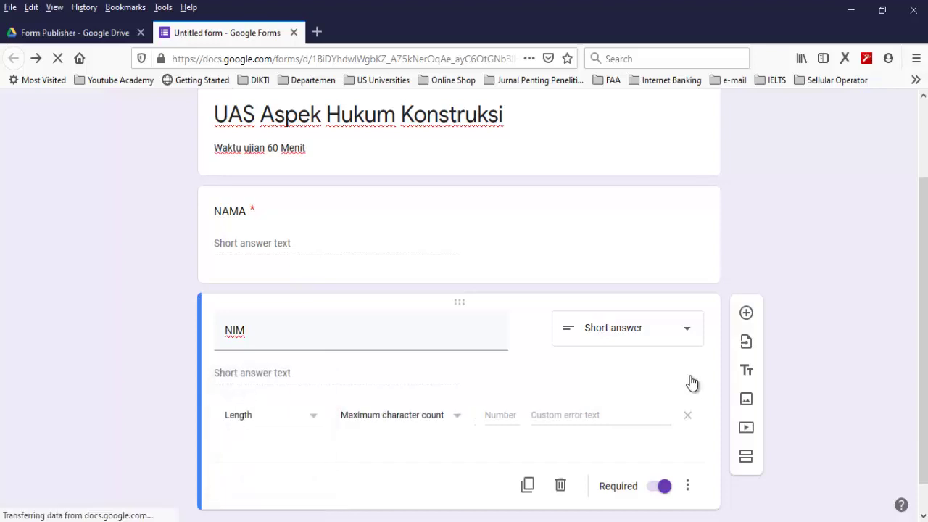
# Require a minimum of 9 characters for NIM, and title the next question 'Soal 1'
pyautogui.press('Tab')
pyautogui.press('Return')
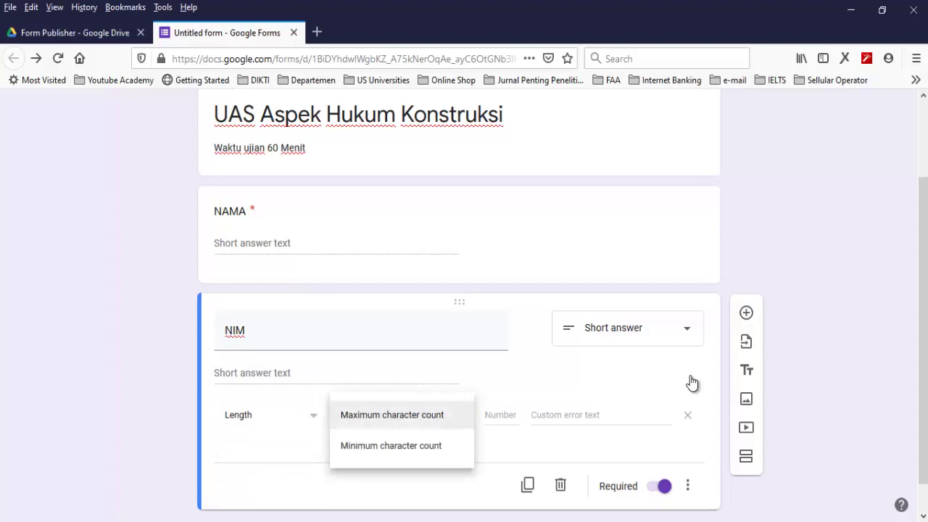
pyautogui.press('Down')
pyautogui.press('Return')
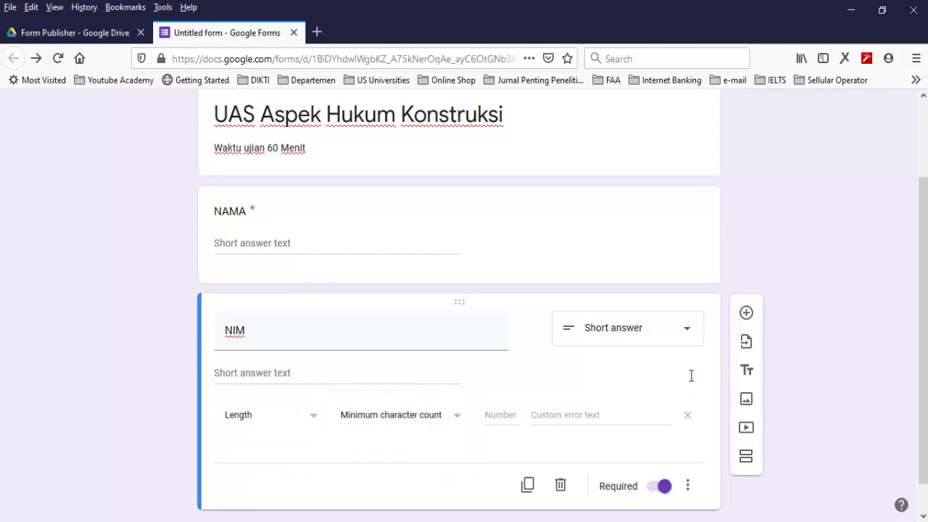
pyautogui.press('Tab')
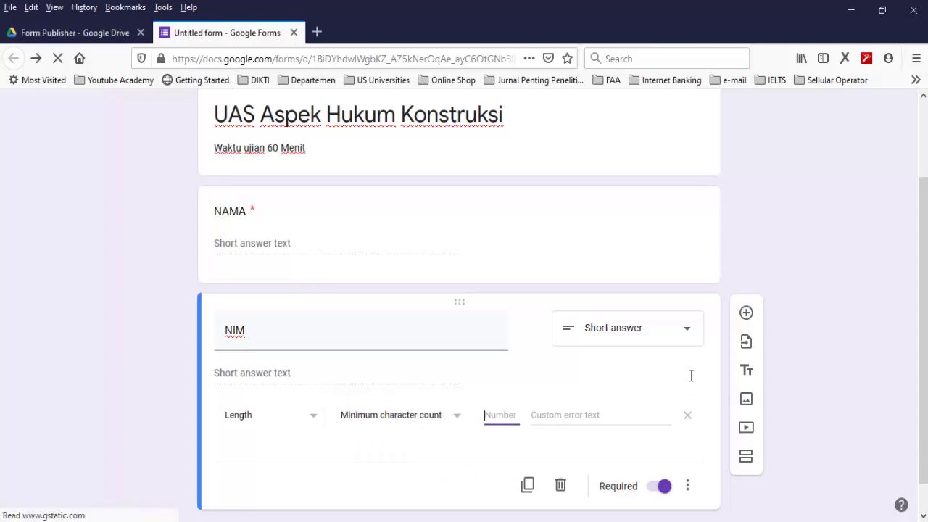
pyautogui.write('9')
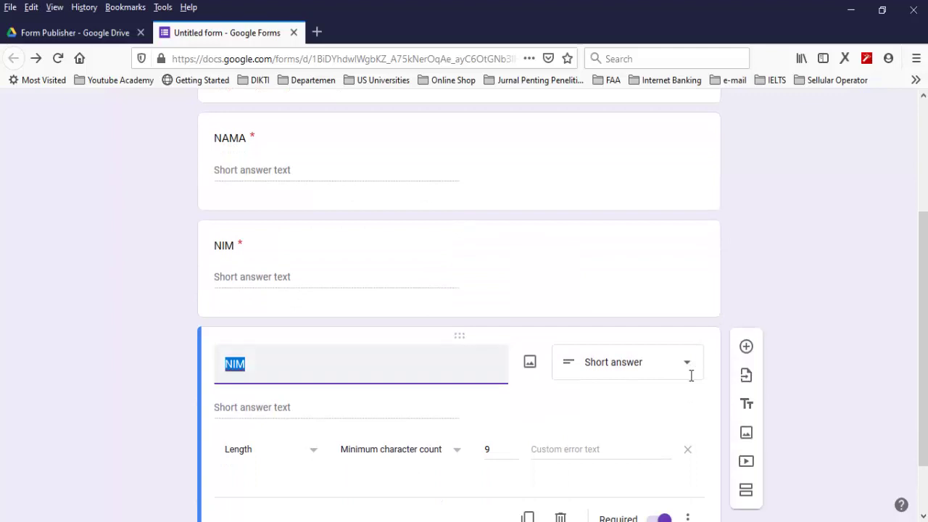
pyautogui.write('Soal 1')
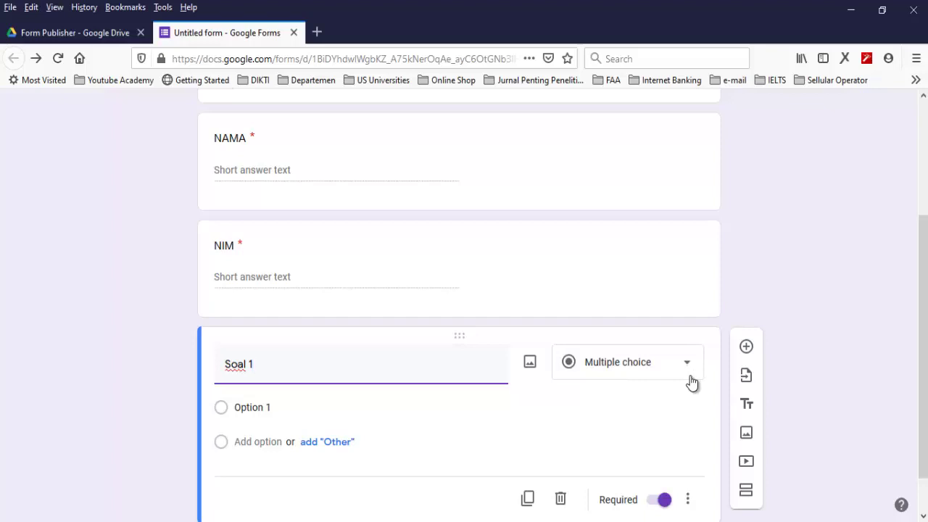
# Change Soal 1 to a Paragraph question and turn its response validation back off
pyautogui.click(691, 383)
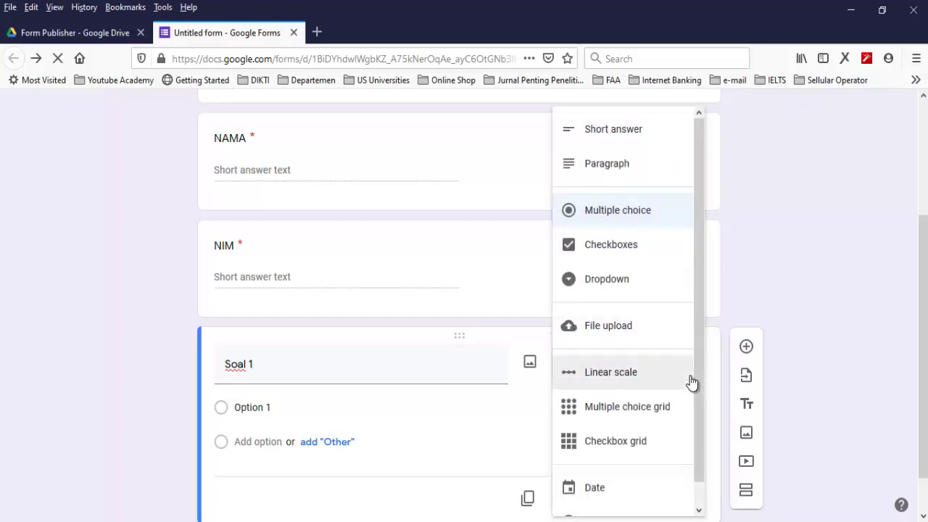
pyautogui.press('Return')
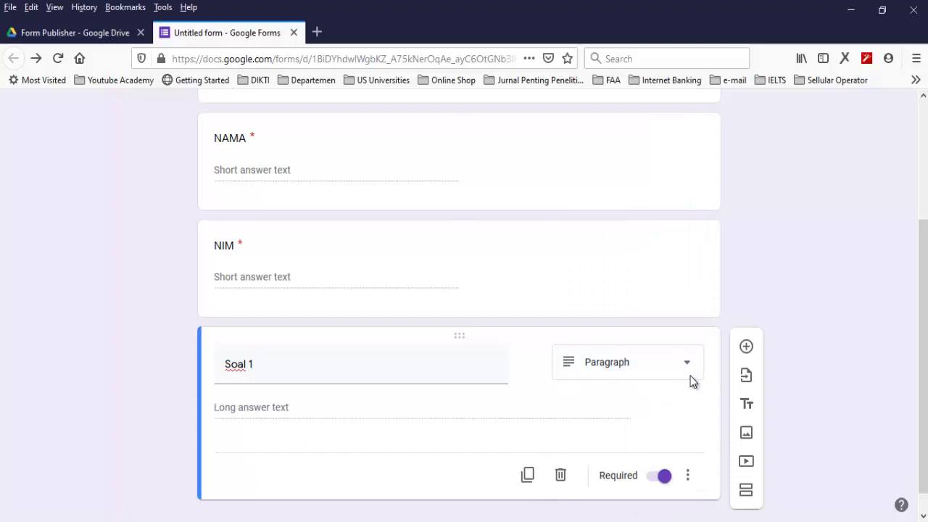
pyautogui.scroll(-1, 691, 383)
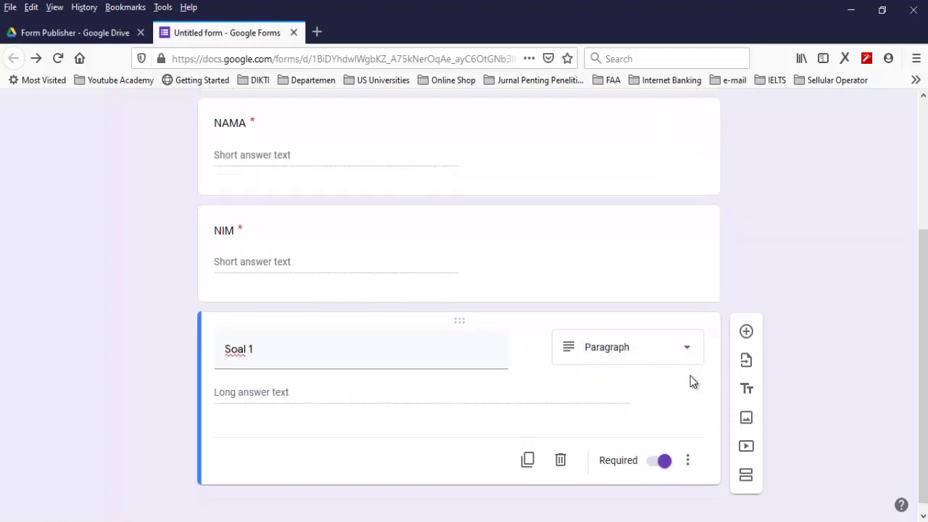
pyautogui.press('Return')
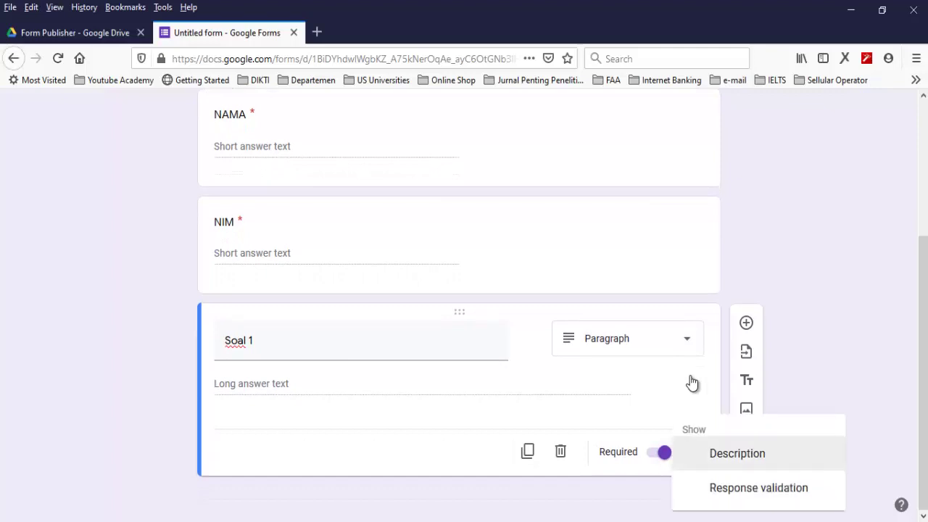
pyautogui.press('Down')
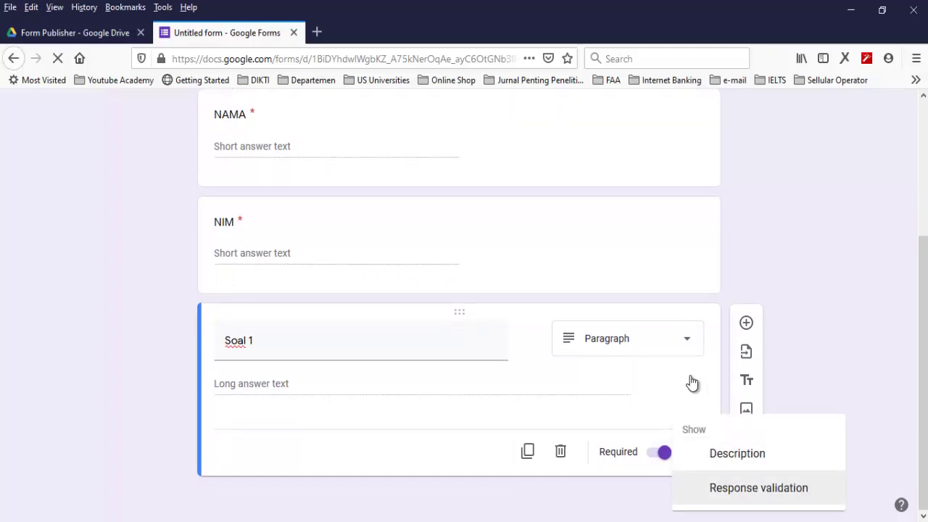
pyautogui.press('Return')
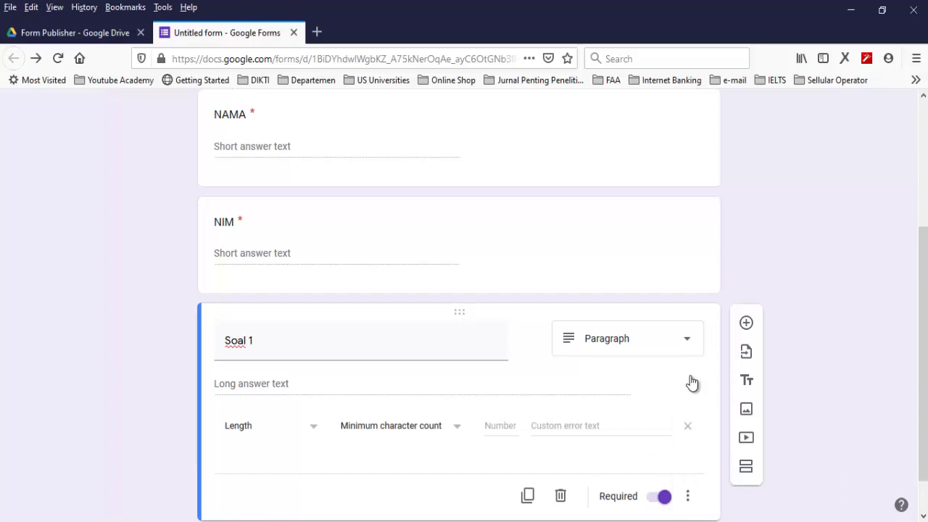
pyautogui.press('Return')
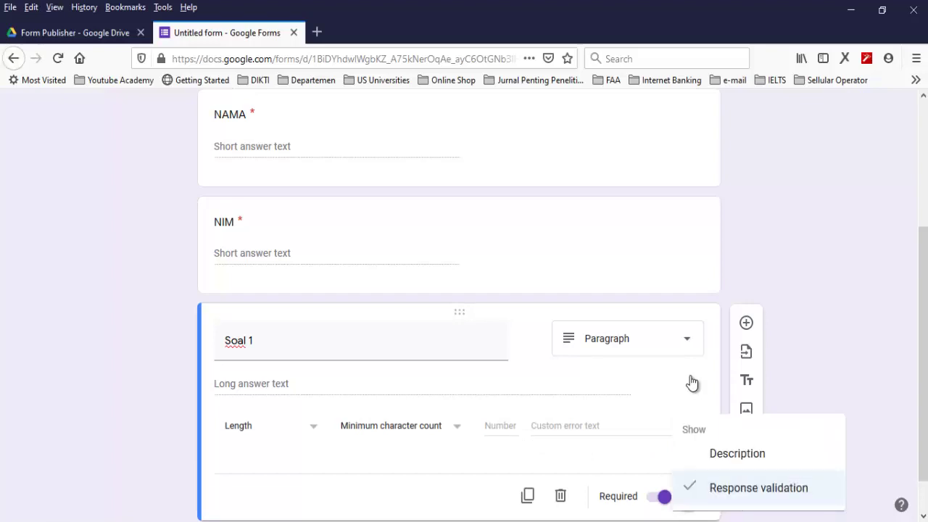
pyautogui.press('Return')
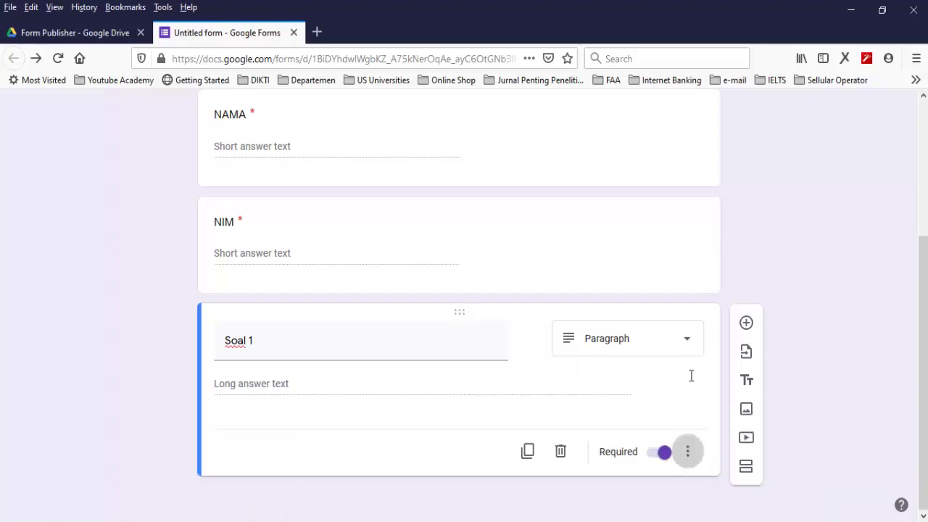
pyautogui.press('Return')
pyautogui.press('Return')
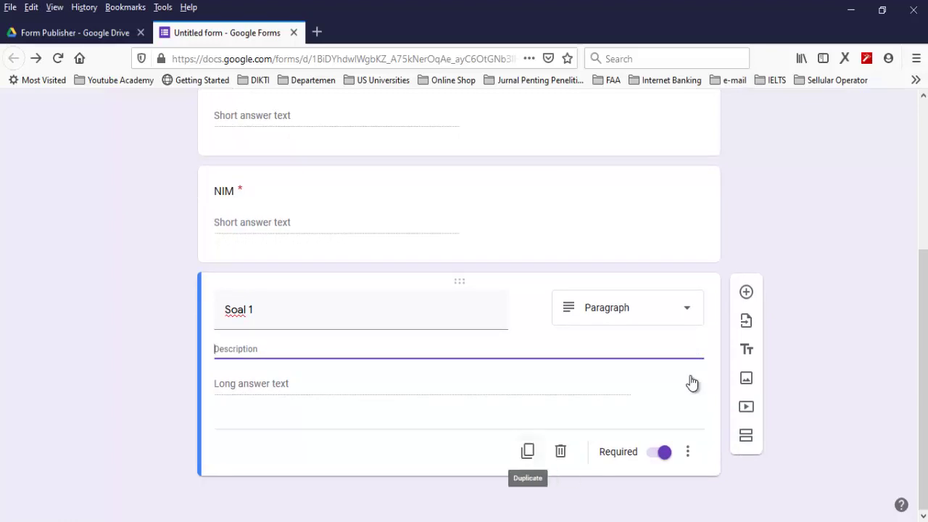
# Duplicate Soal 1 as 'Soal 2' and set it to Paragraph
pyautogui.click(528, 451)
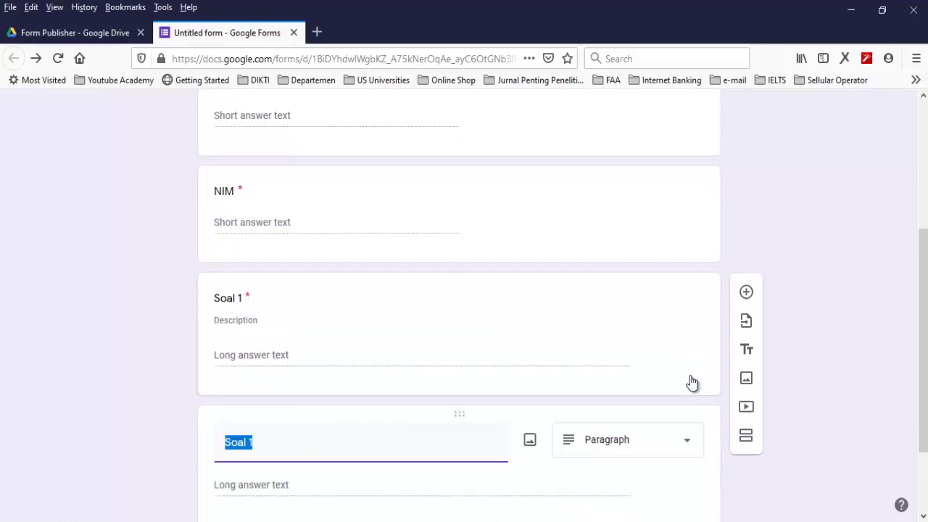
pyautogui.press('End')
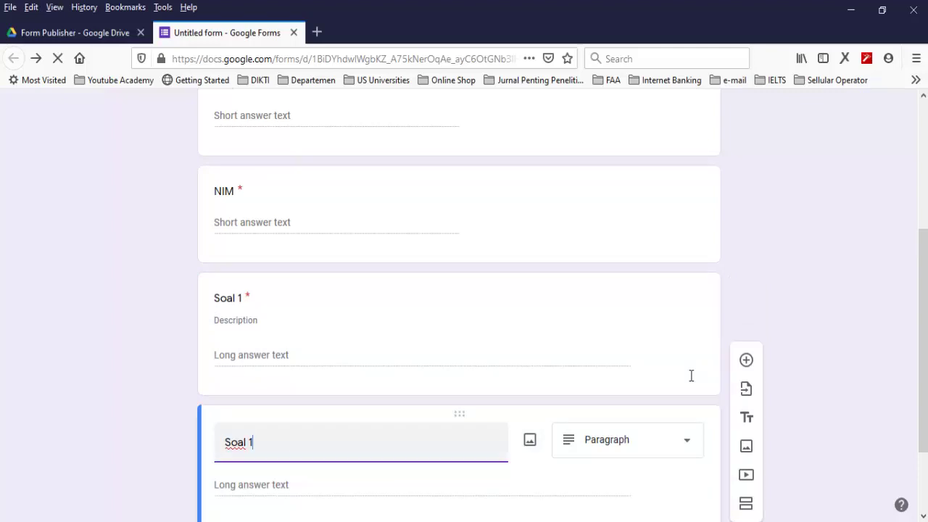
pyautogui.press('BackSpace')
pyautogui.write('2')
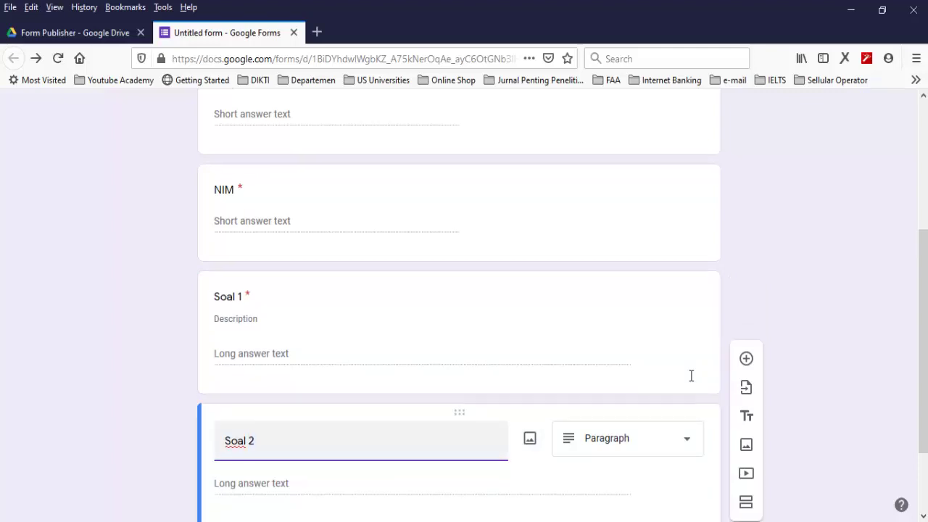
pyautogui.scroll(-3, 691, 376)
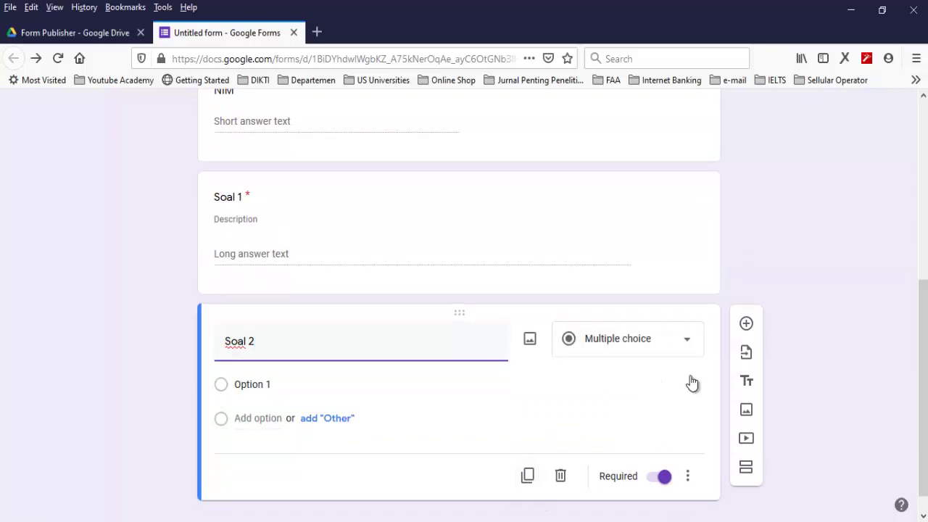
pyautogui.click(691, 354)
pyautogui.press('Up')
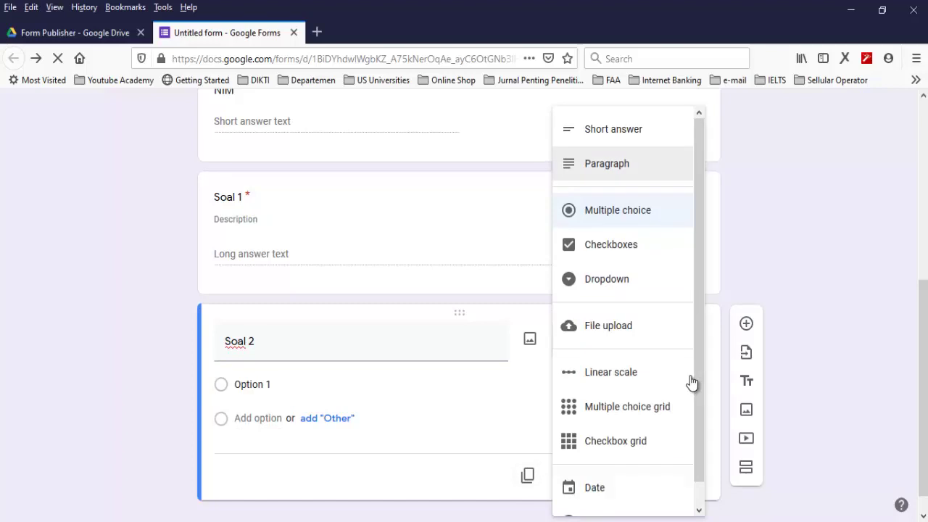
pyautogui.press('Return')
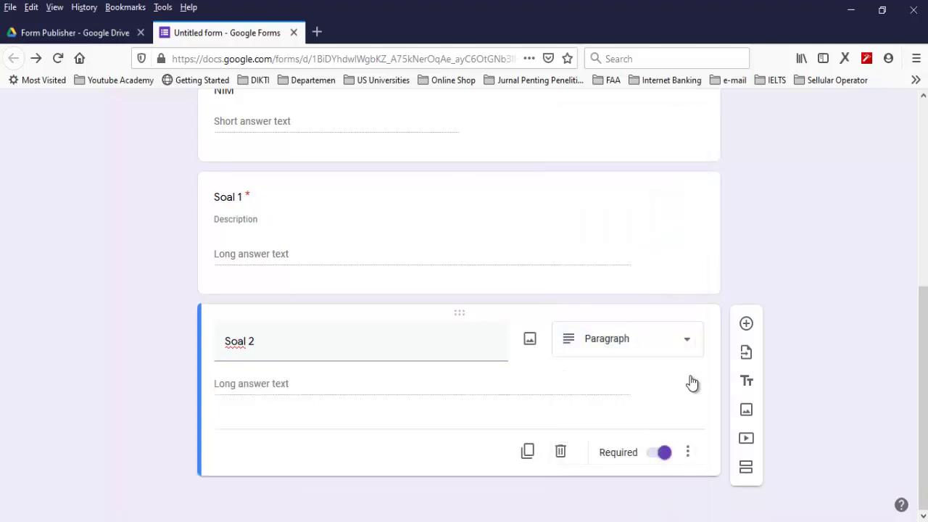
# Duplicate Soal 2 and rename the copy 'Soal 3'
pyautogui.press('Tab')
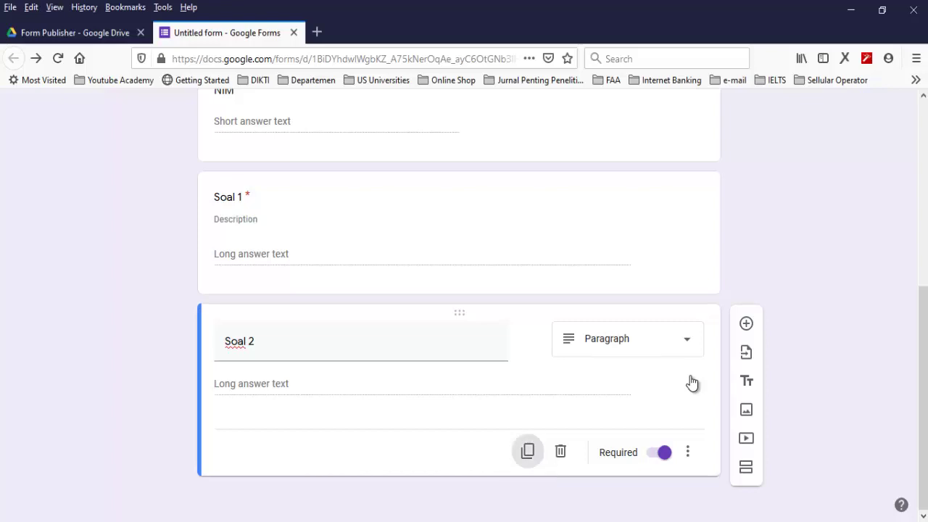
pyautogui.press('Return')
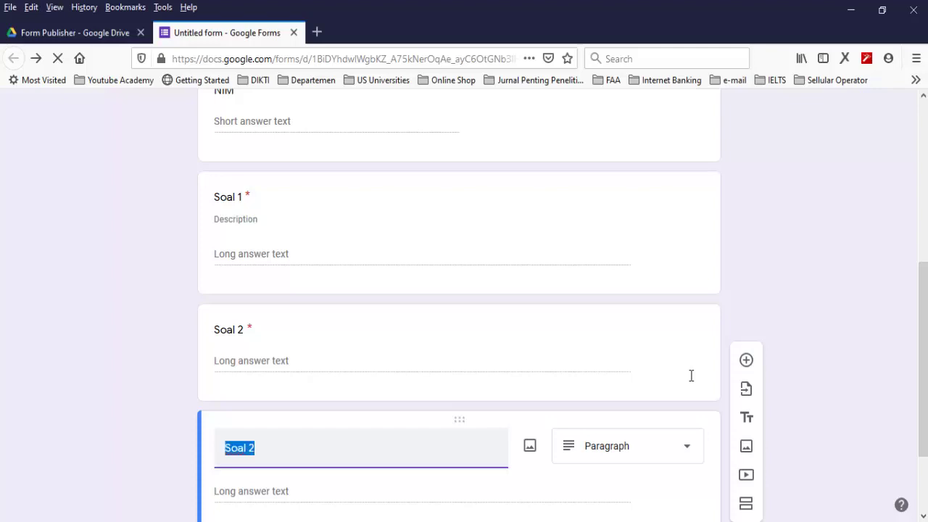
pyautogui.press('End')
pyautogui.press('BackSpace')
pyautogui.write('3')
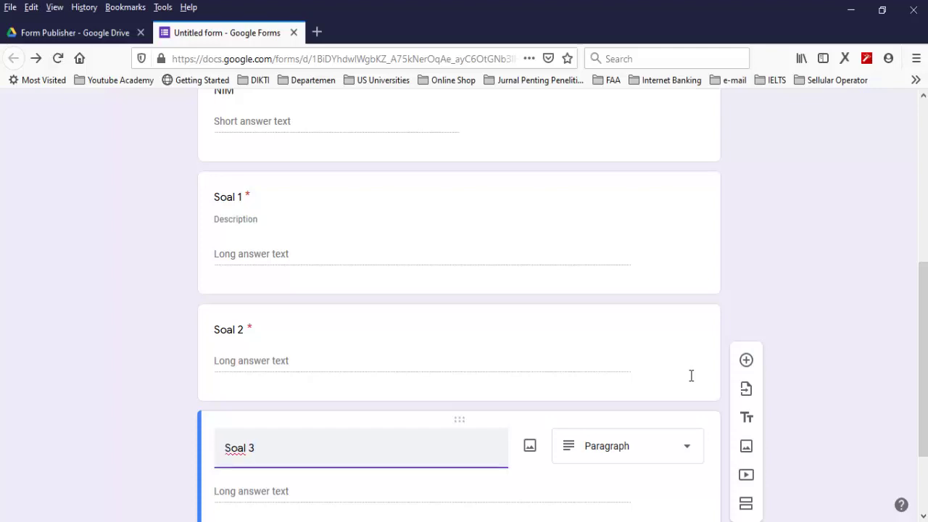
pyautogui.scroll(-3, 691, 376)
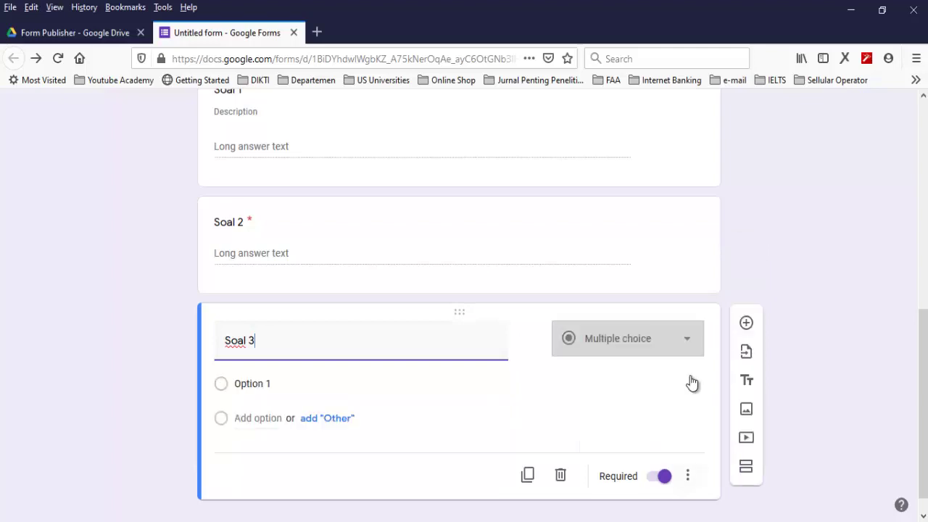
# Give Soal 3 a description field and set it to Paragraph
pyautogui.press('Tab')
pyautogui.press('Return')
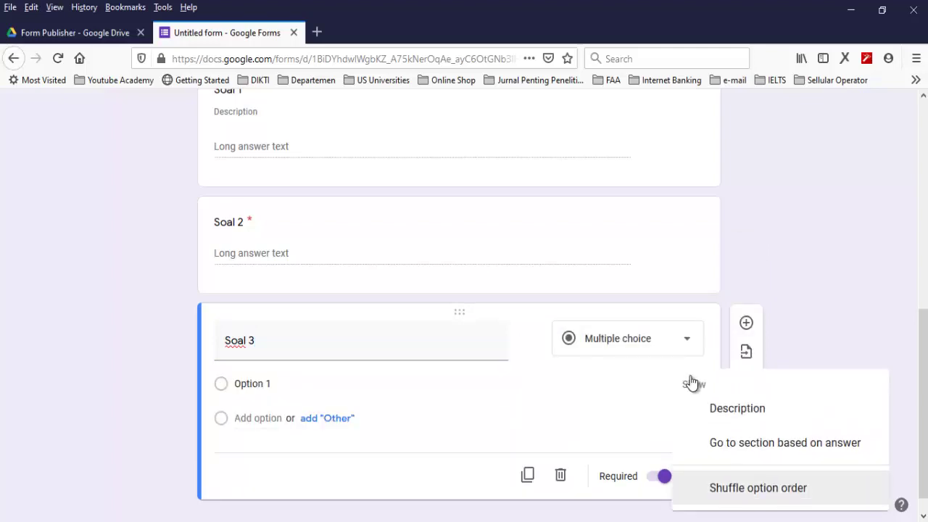
pyautogui.press('Return')
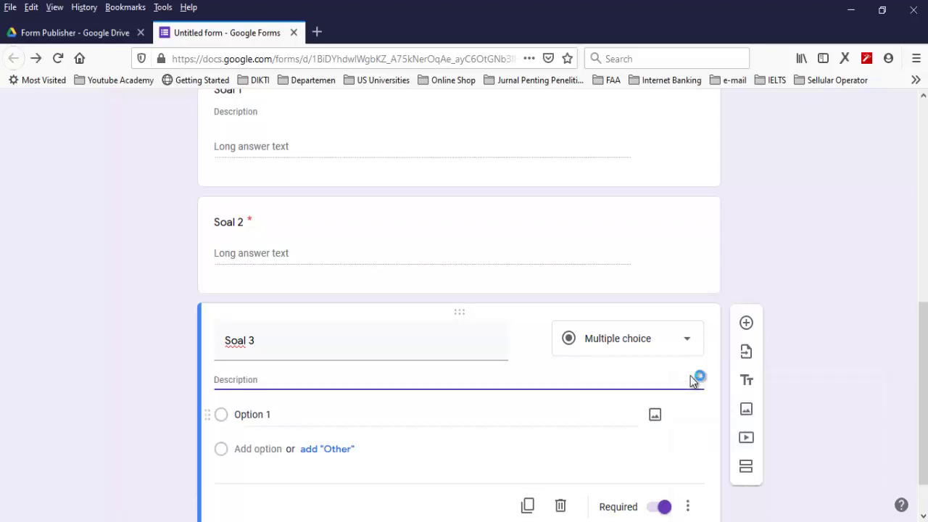
pyautogui.hotkey('shift', 'Tab')
pyautogui.press('Return')
pyautogui.press('Up')
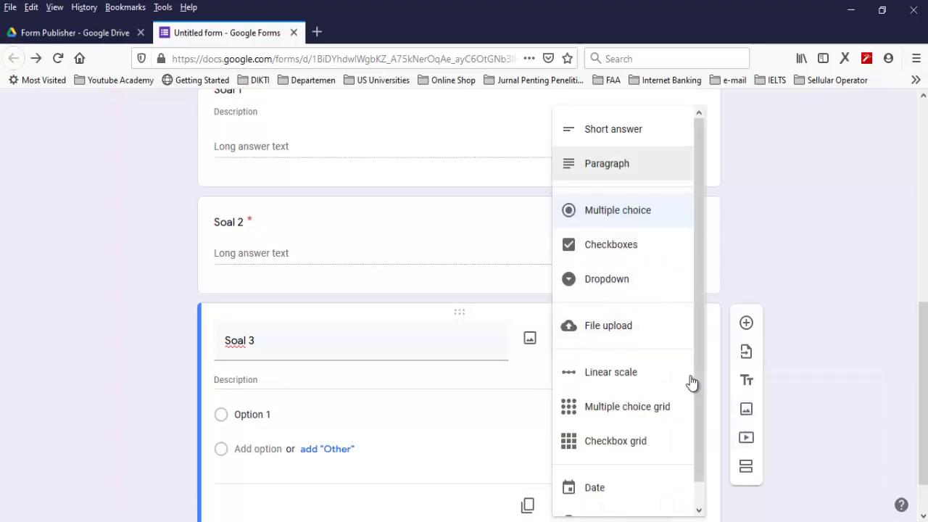
pyautogui.press('Return')
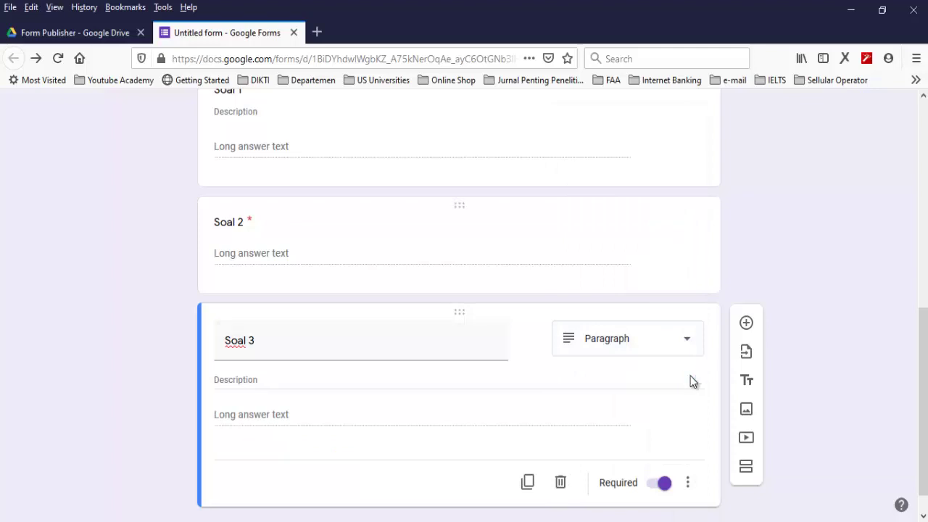
pyautogui.press('F5')
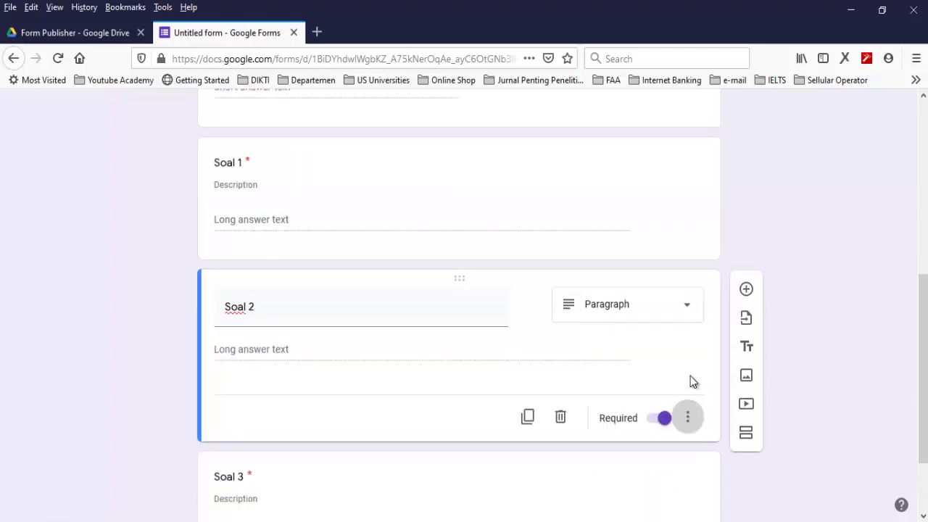
pyautogui.click(688, 416)
# Add a description field to Soal 2
pyautogui.click(735, 452)
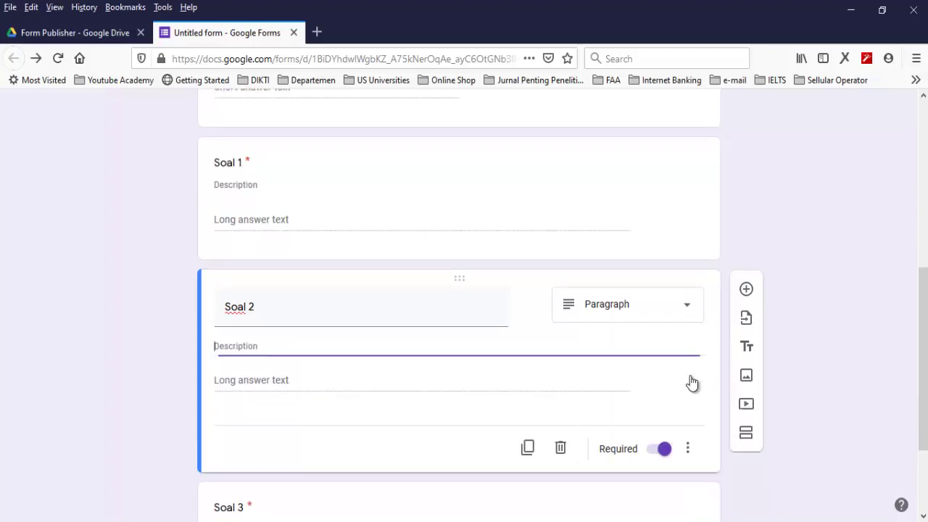
pyautogui.scroll(2, 692, 383)
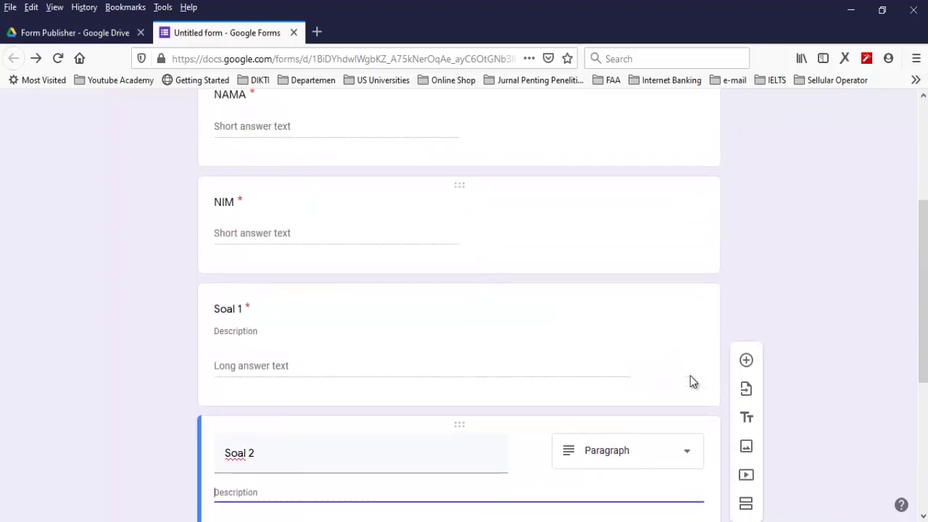
pyautogui.click(691, 376)
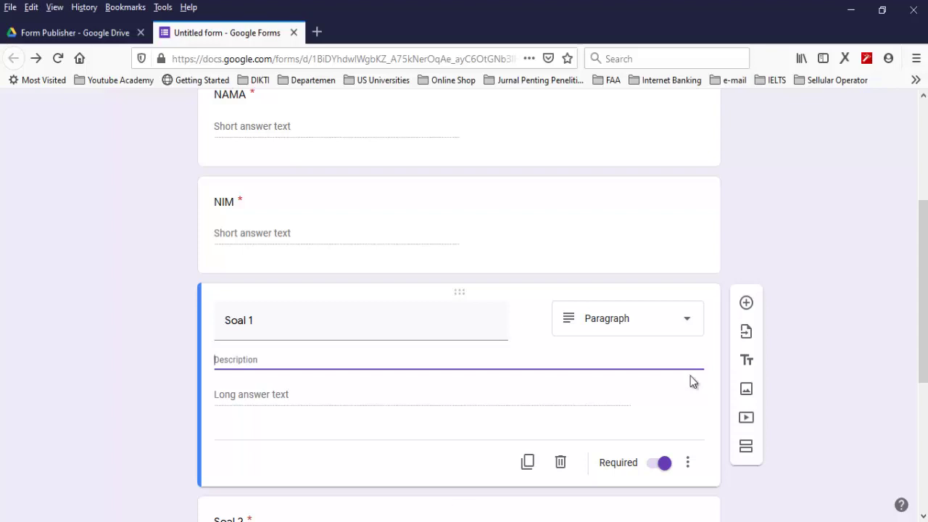
# Copy exam question 1 from the Word document into Soal 1's description
pyautogui.hotkey('alt', 'Tab')
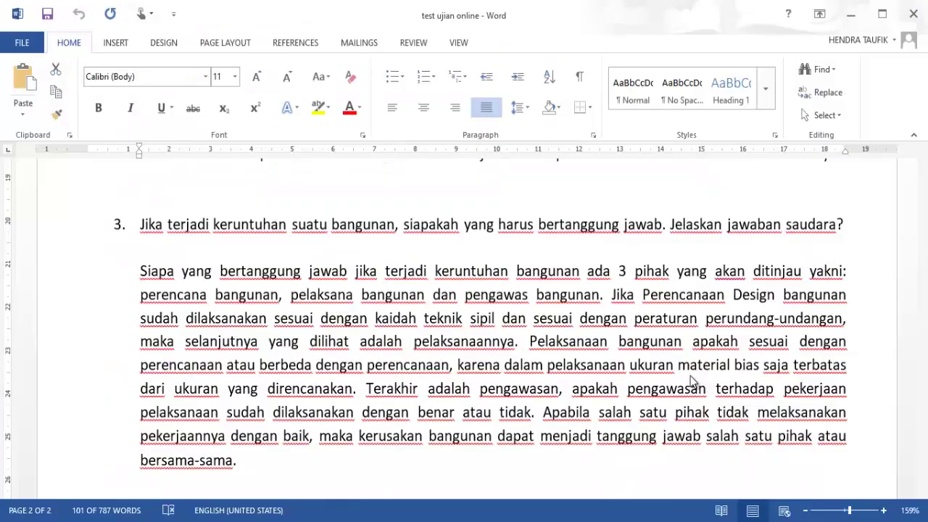
pyautogui.scroll(4, 692, 381)
pyautogui.scroll(15, 691, 376)
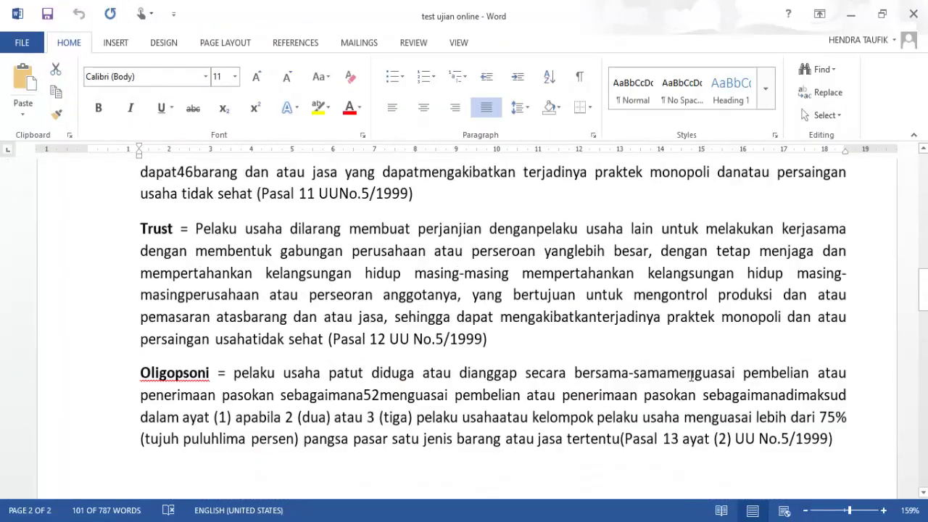
pyautogui.scroll(1, 691, 375)
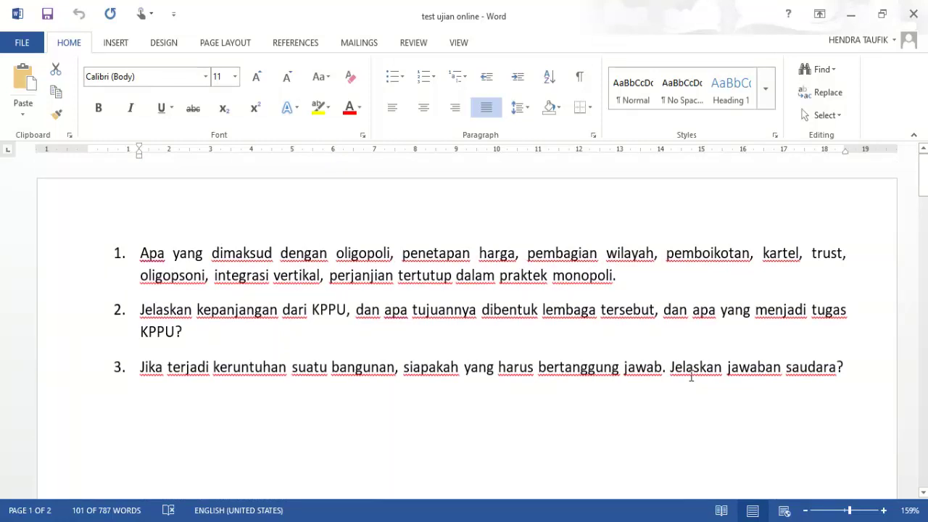
pyautogui.hotkey('ctrl', 'shift', 'Right')
pyautogui.hotkey('ctrl', 'shift', 'Right')
pyautogui.hotkey('ctrl', 'shift', 'Right')
pyautogui.hotkey('ctrl', 'shift', 'Right')
pyautogui.hotkey('ctrl', 'shift', 'Right')
pyautogui.hotkey('ctrl', 'shift', 'Right')
pyautogui.hotkey('ctrl', 'shift', 'Right')
pyautogui.hotkey('ctrl', 'shift', 'Down')
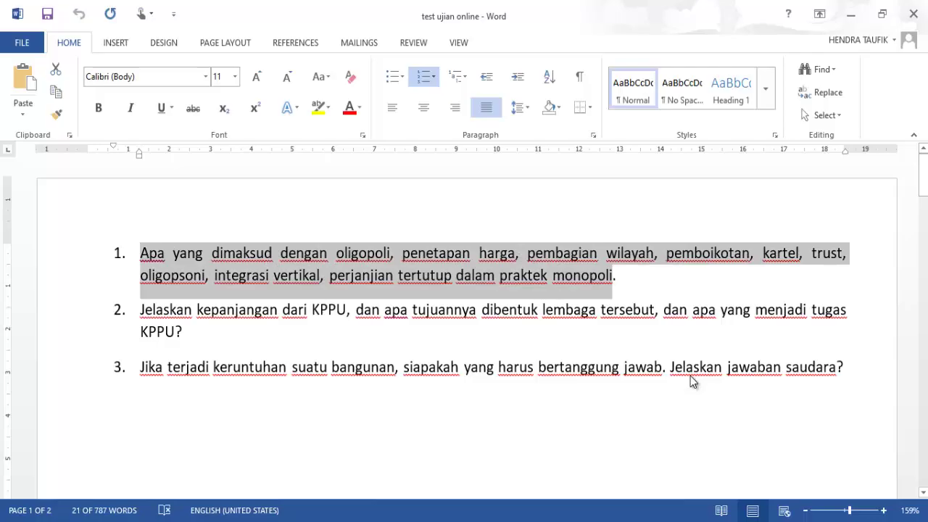
pyautogui.hotkey('alt', 'Tab')
pyautogui.click(692, 376)
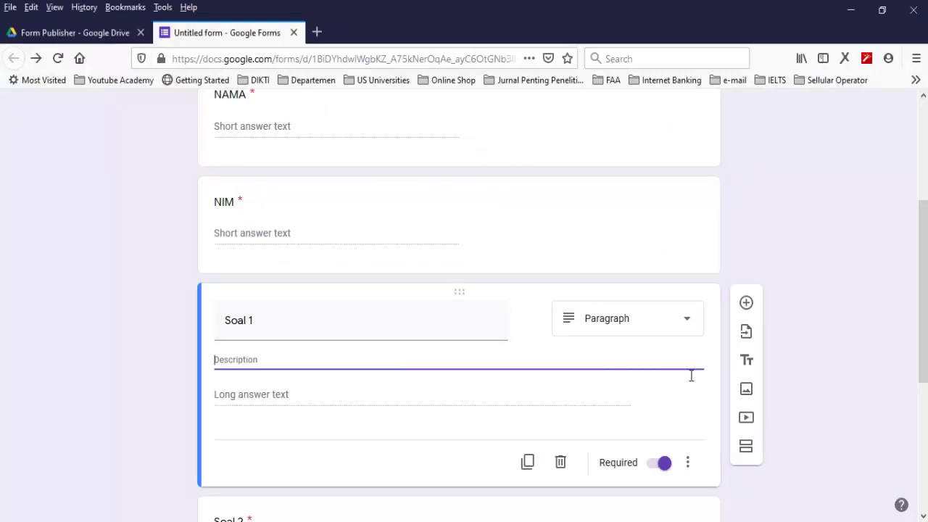
pyautogui.write('1.\tApa yang dimaksud dengan oligopoli, penetapan harga, pembagian wilayah, pemboikotan, kartel, trust, oligopsoni, integrasi vertikal, perjanjian tertutup dalam praktek monopoli')
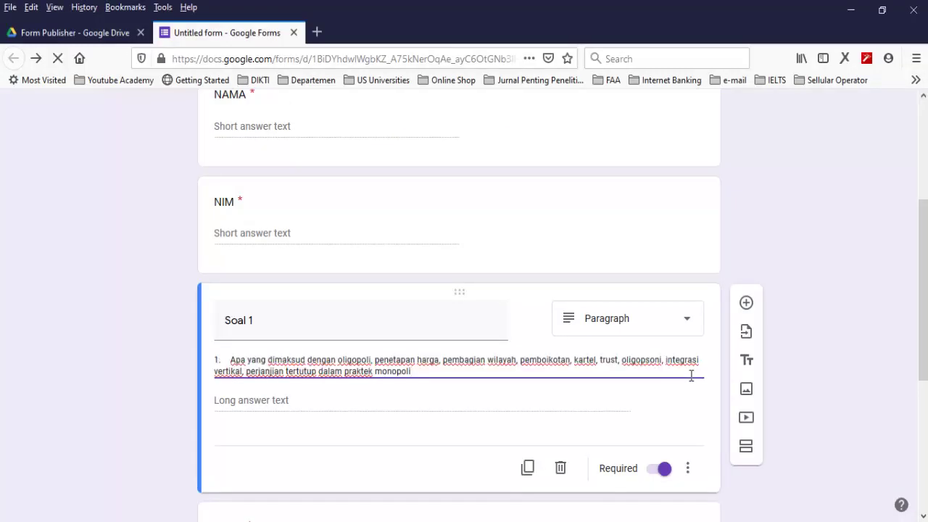
# Remove the leading '1.' from Soal 1's description and end it with '?'
pyautogui.hotkey('ctrl', 'Home')
pyautogui.press('Delete')
pyautogui.press('Delete')
pyautogui.press('Delete')
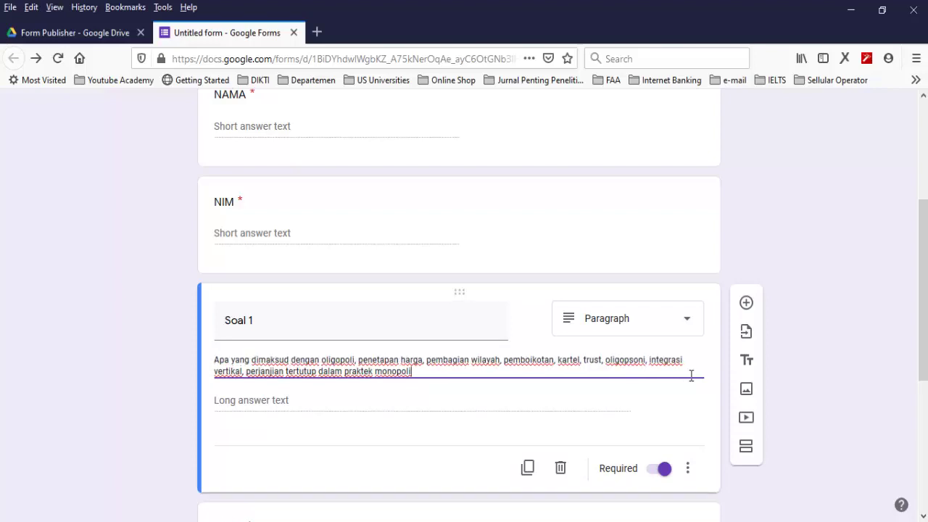
pyautogui.hotkey('ctrl', 'End')
pyautogui.write('?')
pyautogui.scroll(-2, 692, 376)
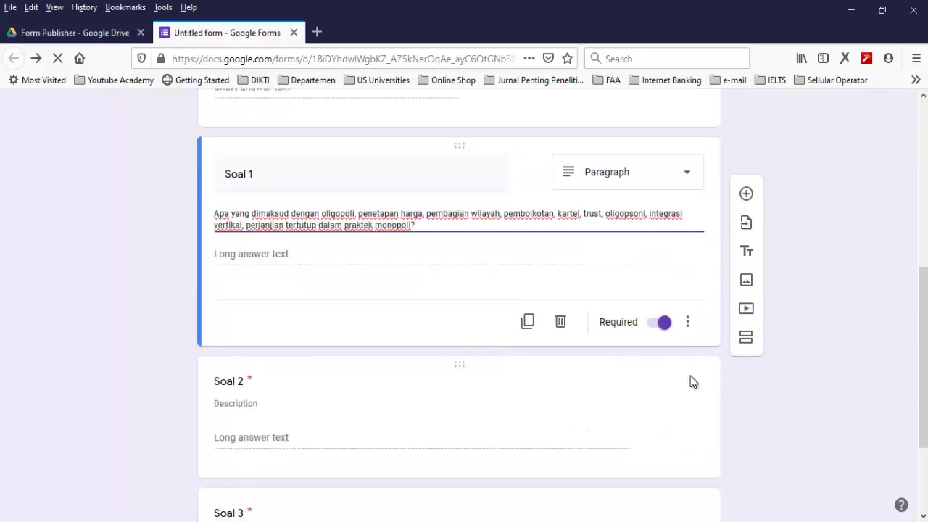
pyautogui.click(692, 381)
# Paste exam question 2 from Word into Soal 2's description, dropping the '2.' numbering
pyautogui.hotkey('alt', 'Tab')
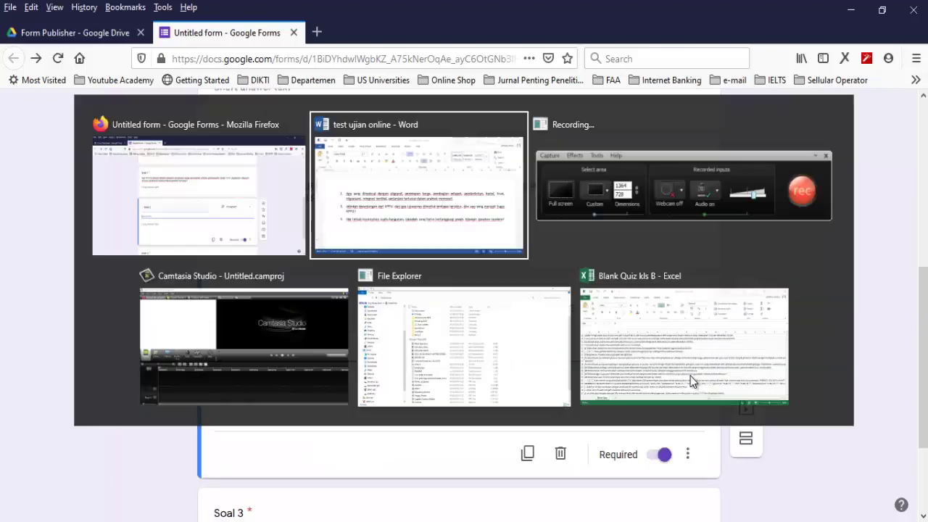
pyautogui.press('Right')
pyautogui.hotkey('ctrl', 'shift', 'Down')
pyautogui.hotkey('ctrl', 'c')
pyautogui.hotkey('alt', 'Tab')
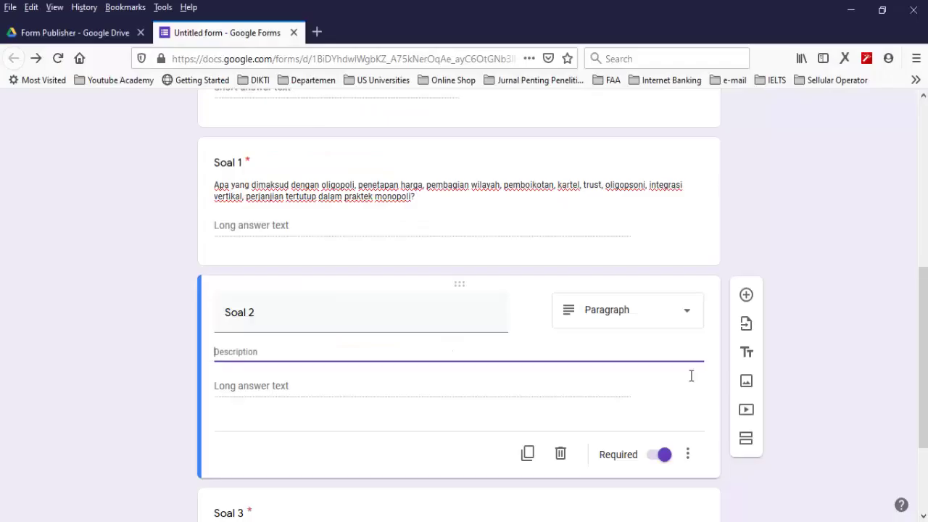
pyautogui.hotkey('ctrl', 'v')
pyautogui.press('Home')
pyautogui.press('Delete')
pyautogui.press('Delete')
pyautogui.press('Delete')
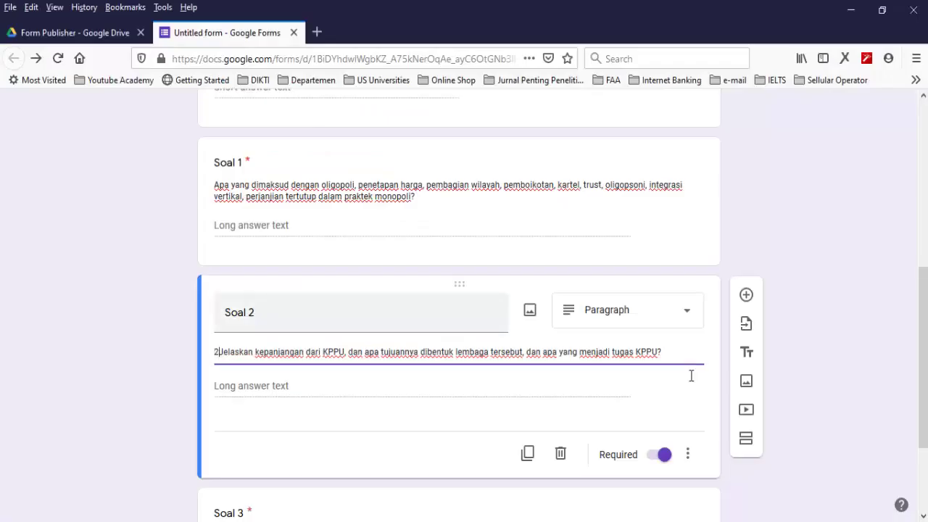
pyautogui.scroll(-3, 691, 376)
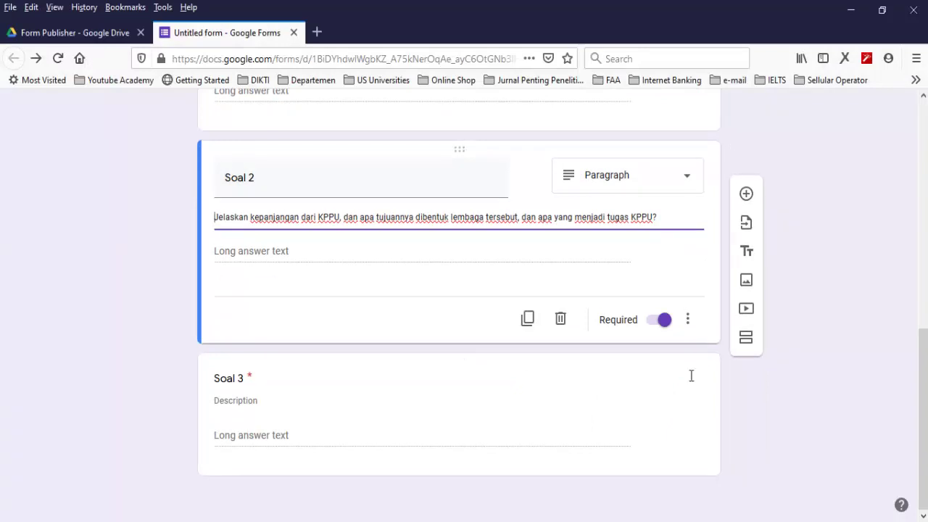
pyautogui.click(691, 376)
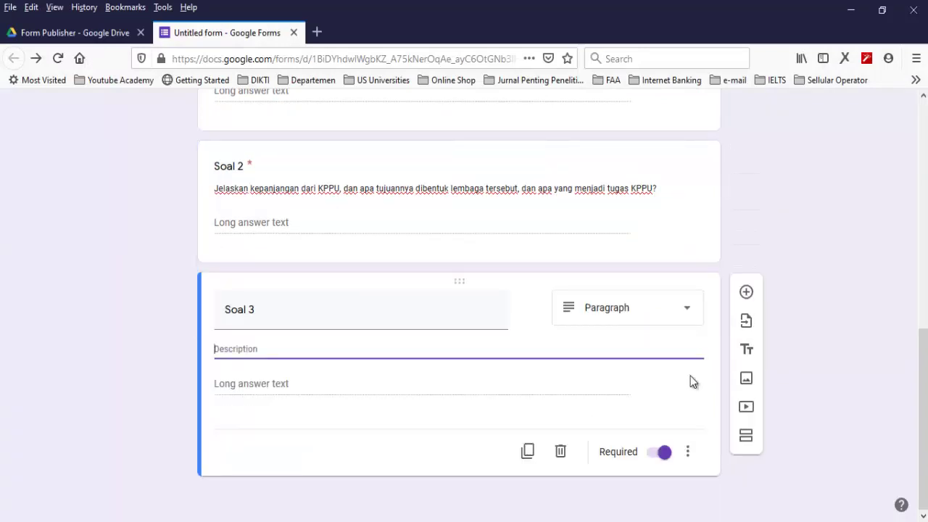
# Paste exam question 3 from Word into Soal 3's description
pyautogui.hotkey('alt', 'Tab')
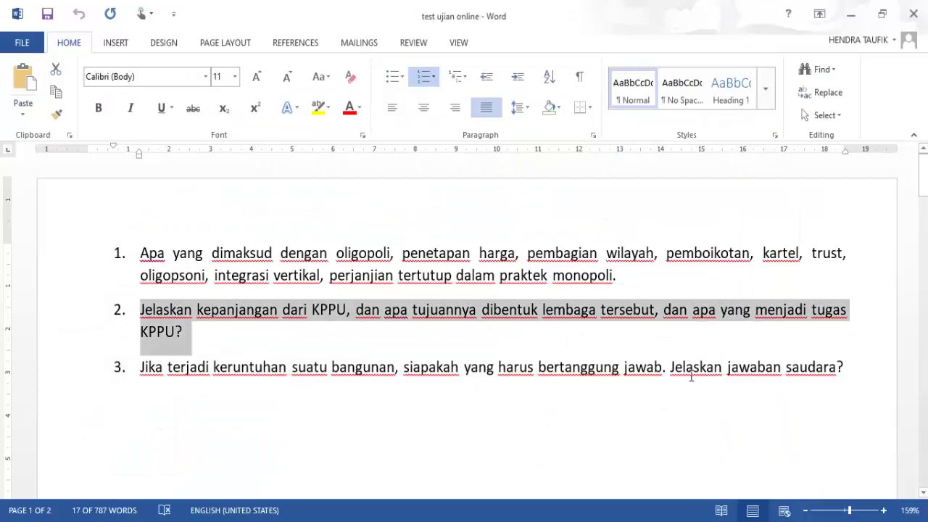
pyautogui.tripleClick(691, 375)
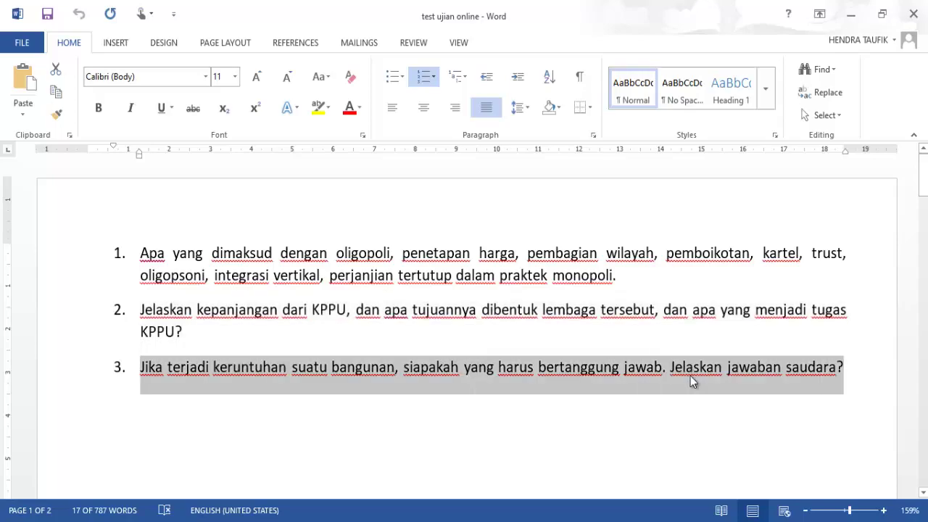
pyautogui.hotkey('ctrl', 'c')
pyautogui.hotkey('alt', 'Tab')
pyautogui.click(691, 375)
pyautogui.hotkey('ctrl', 'v')
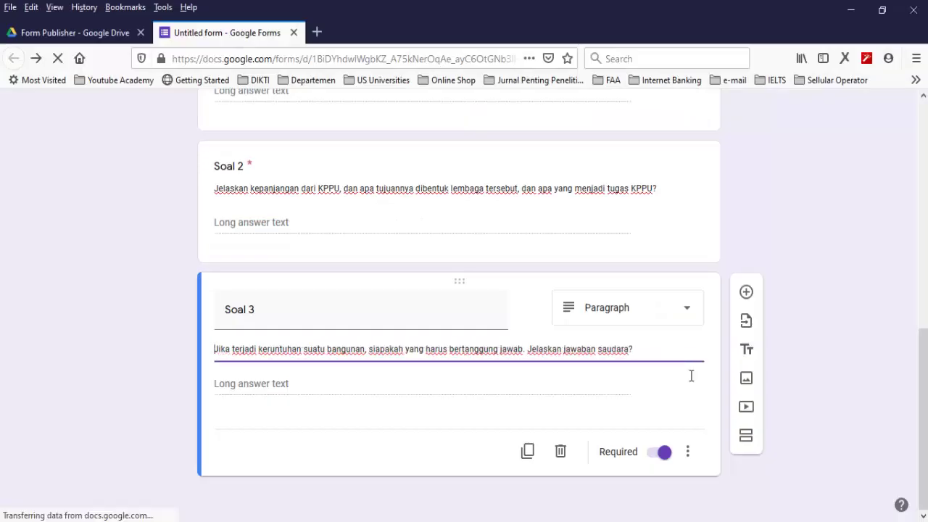
pyautogui.scroll(5, 691, 377)
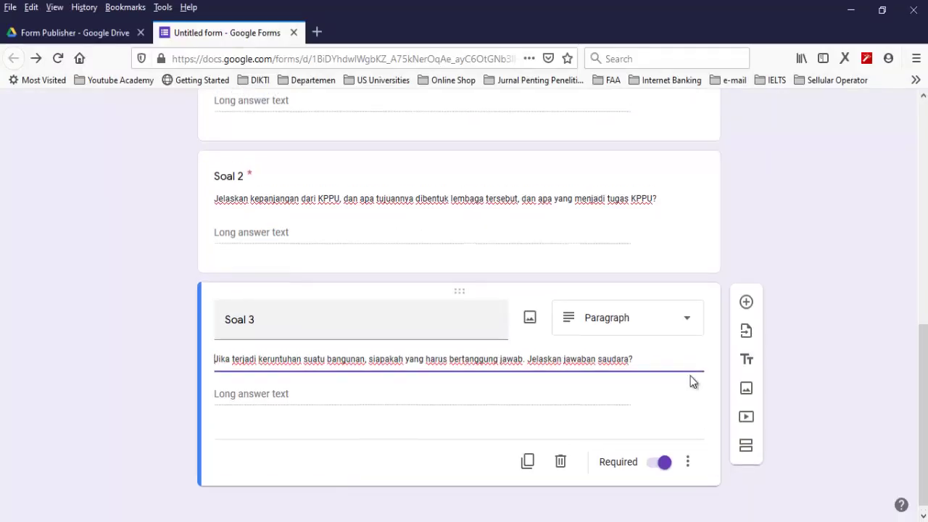
pyautogui.scroll(-2, 693, 383)
pyautogui.scroll(4, 693, 383)
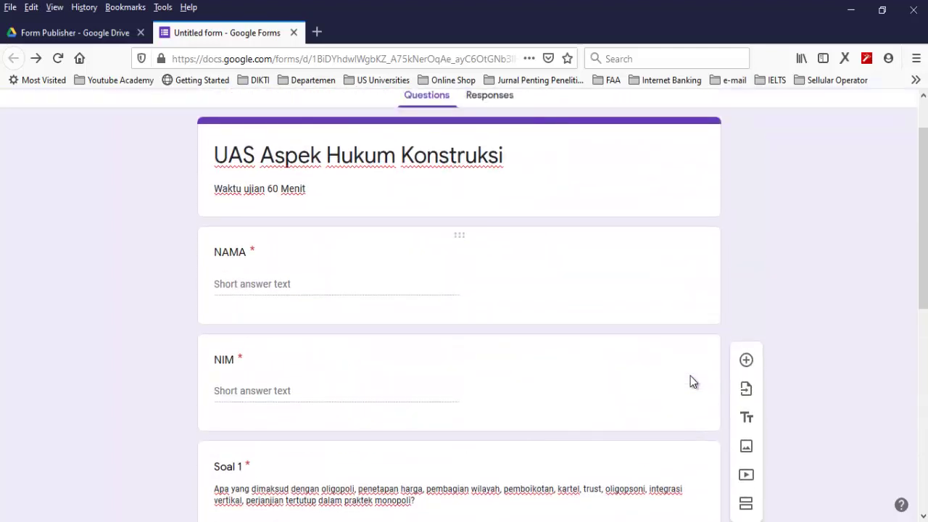
pyautogui.scroll(-3, 692, 382)
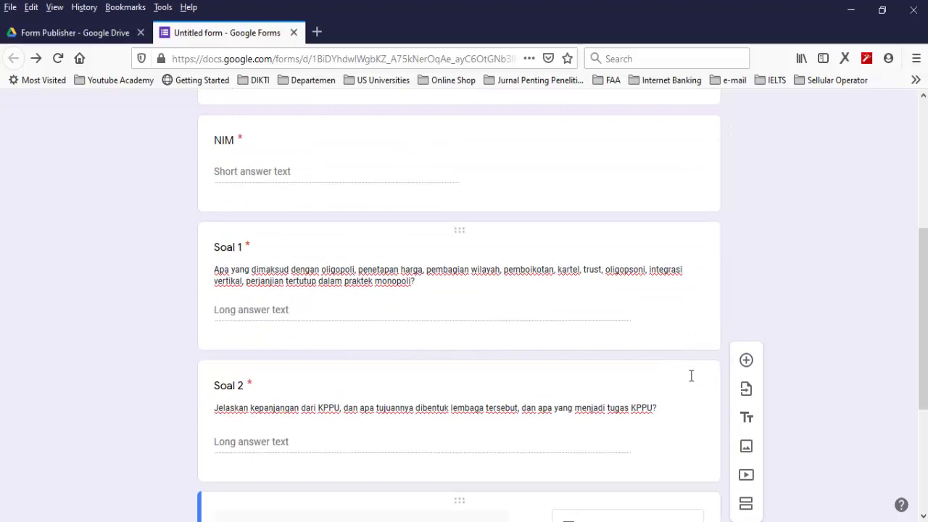
pyautogui.scroll(4, 693, 382)
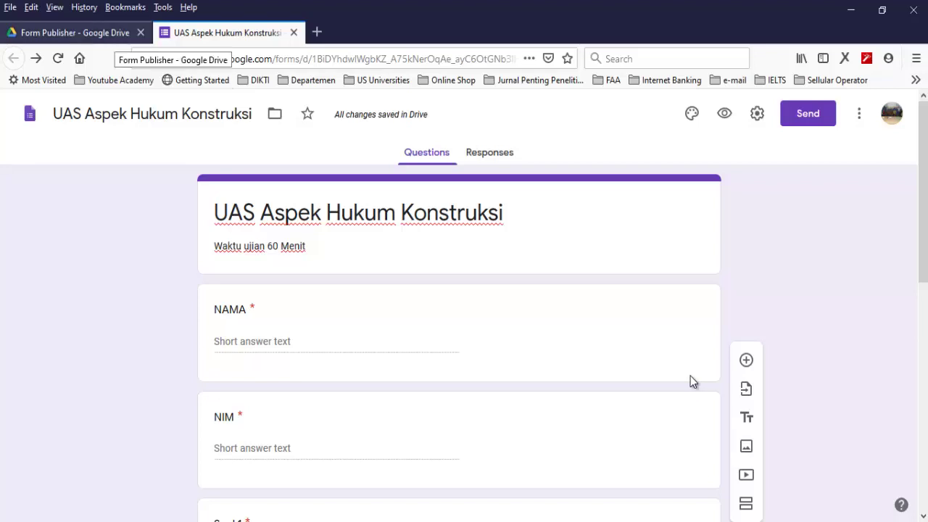
# In the Drive Form Publisher folder, create a Google Docs blank document
pyautogui.hotkey('ctrl', 'Tab')
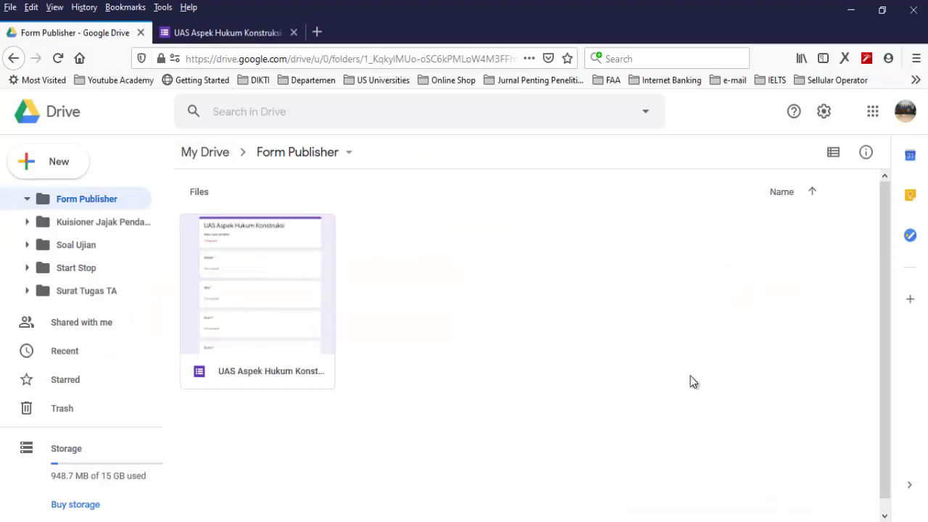
pyautogui.rightClick(693, 382)
pyautogui.press('Up')
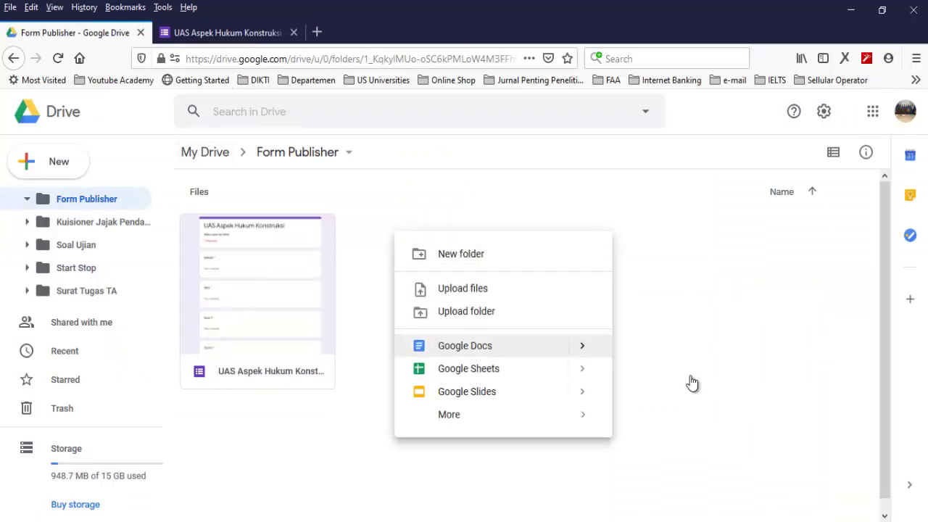
pyautogui.press('Right')
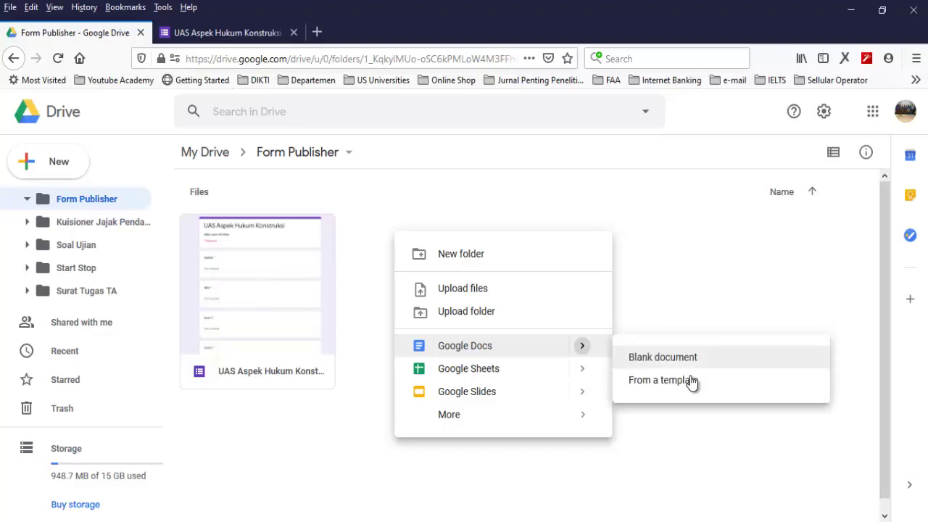
pyautogui.press('Return')
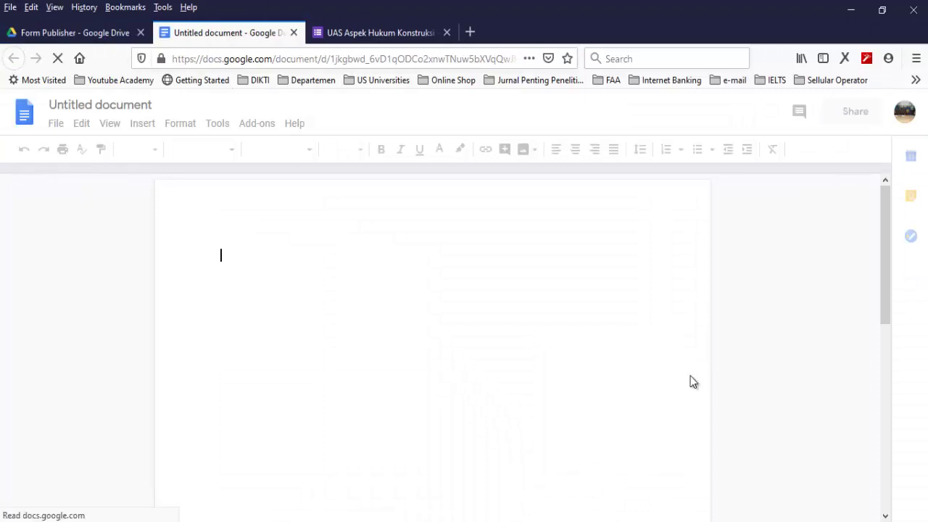
# Paste the form title into the document as 'Lembar Jawaban UAS Aspek Hukum Konstruksi'
pyautogui.hotkey('ctrl', 'Tab')
pyautogui.press('Tab')
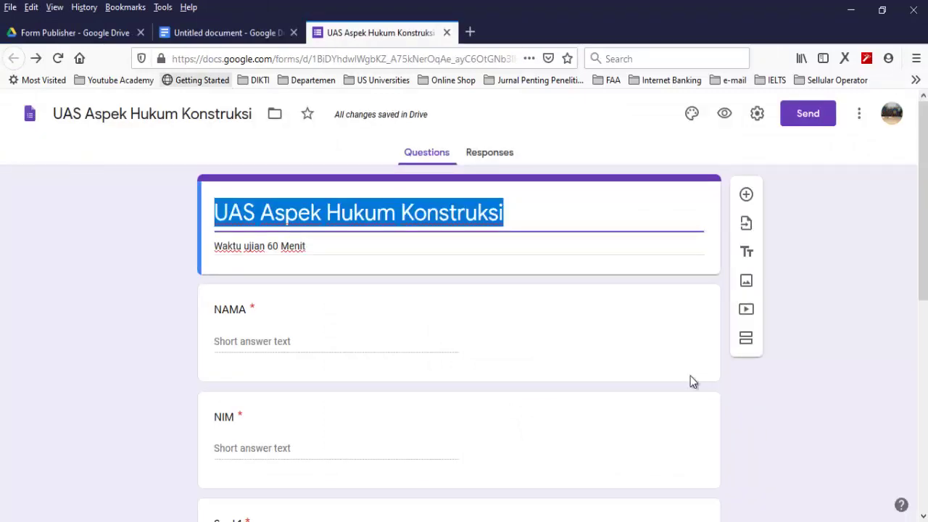
pyautogui.hotkey('ctrl', 'shift', 'Tab')
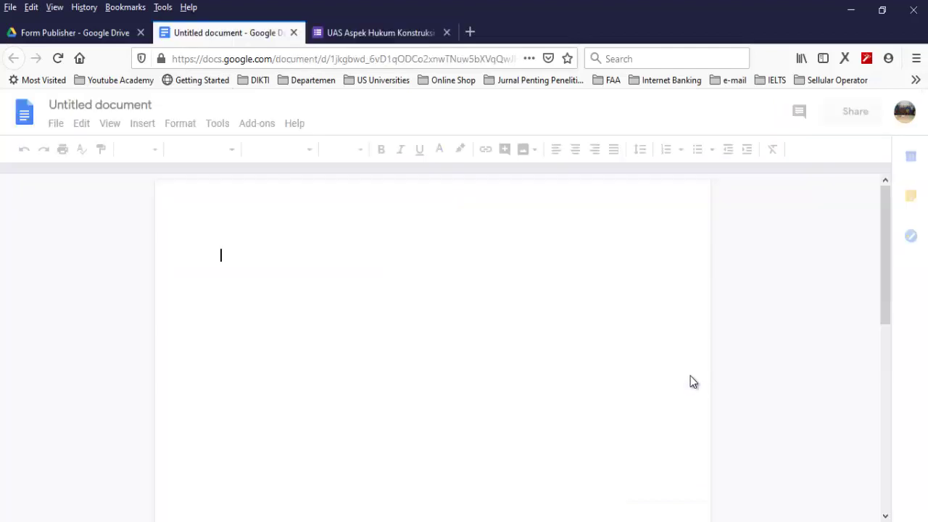
pyautogui.hotkey('ctrl', 'v')
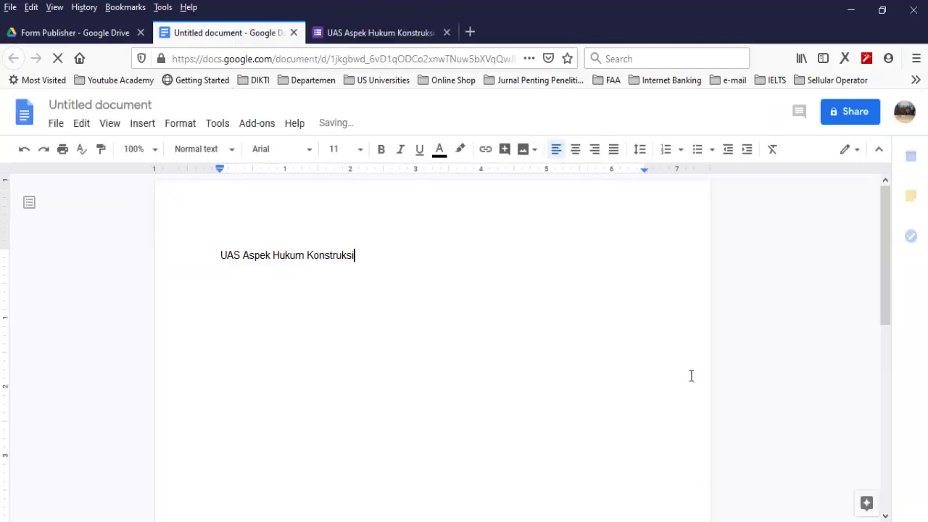
pyautogui.hotkey('shift', 'F10')
pyautogui.press('Escape')
pyautogui.press('Home')
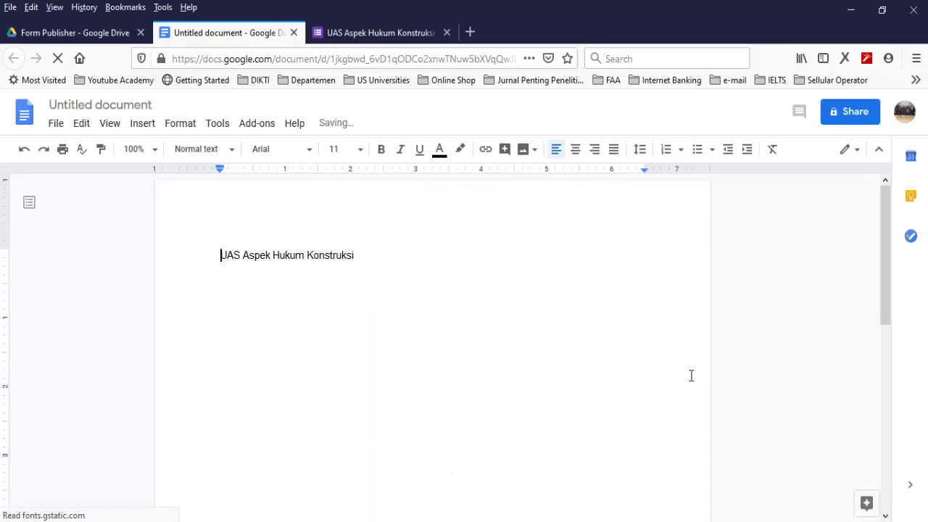
pyautogui.write('Lembar Jawaban')
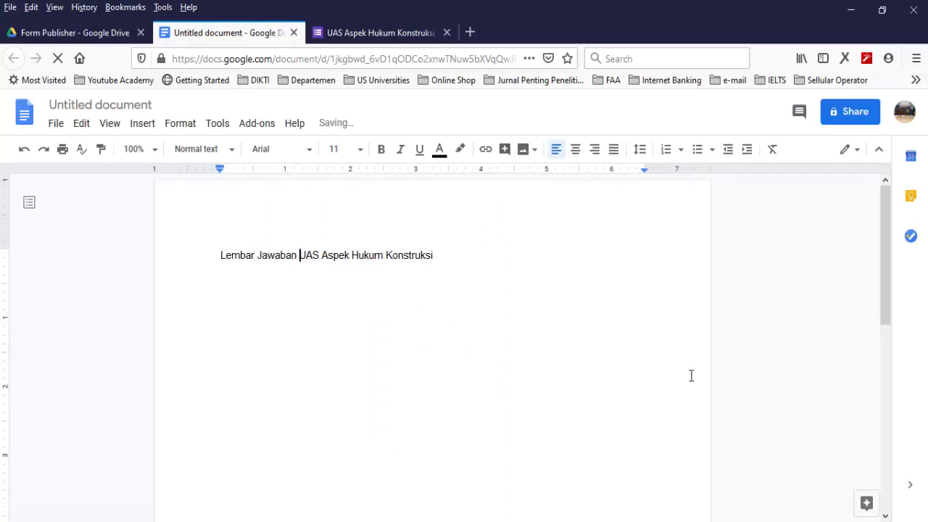
# Make the heading centred, 14 pt and bold, then start a 'Nama =' line below
pyautogui.hotkey('ctrl', 'a')
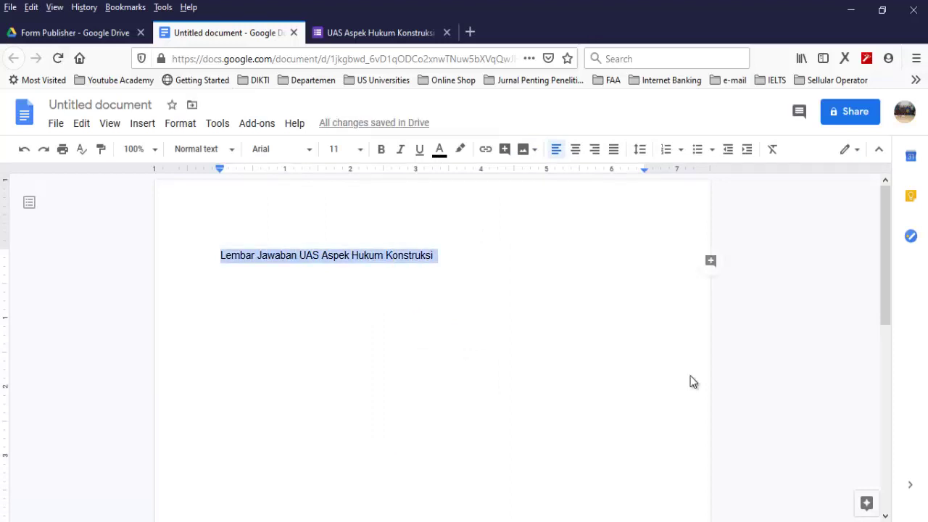
pyautogui.hotkey('ctrl', 'shift', 'e')
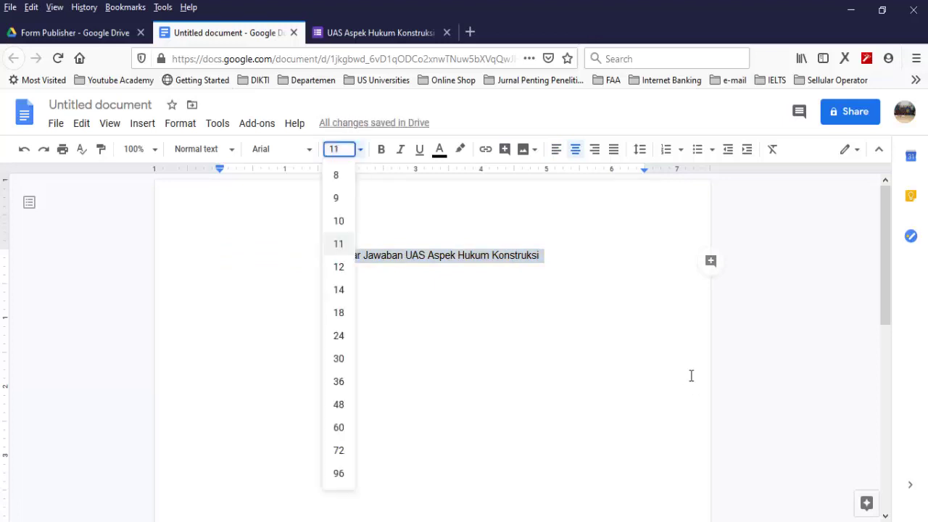
pyautogui.write('14')
pyautogui.press('Return')
pyautogui.hotkey('ctrl', 'b')
pyautogui.click(691, 376)
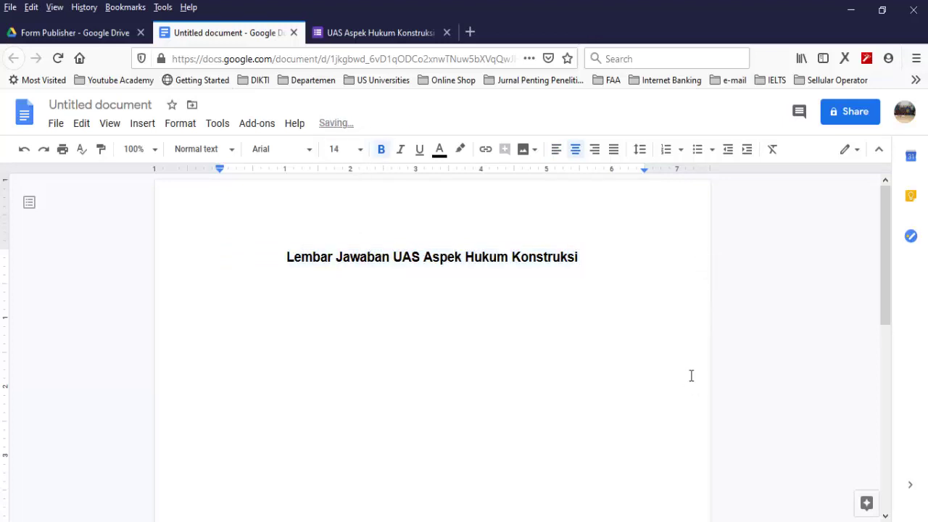
pyautogui.hotkey('ctrl', 'shift', 'j')
pyautogui.write('Nam')
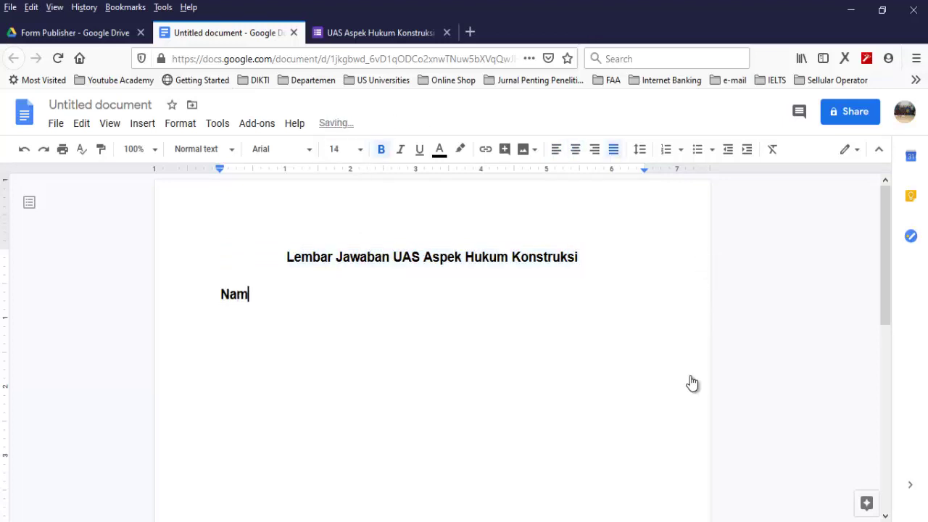
pyautogui.write('a =')
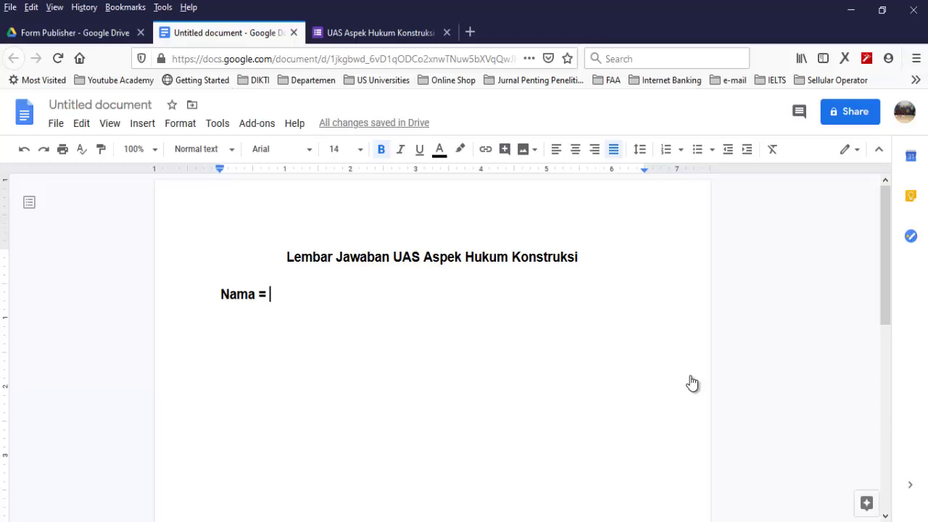
# Complete the Nama line's placeholder as an unbolded <<NAMA>>
pyautogui.write('<<')
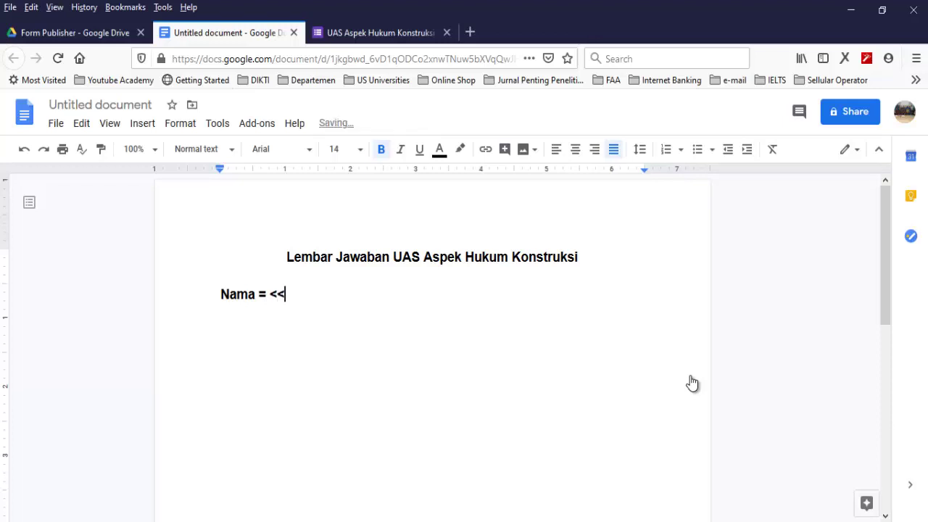
pyautogui.hotkey('shift', 'Left')
pyautogui.hotkey('shift', 'Left')
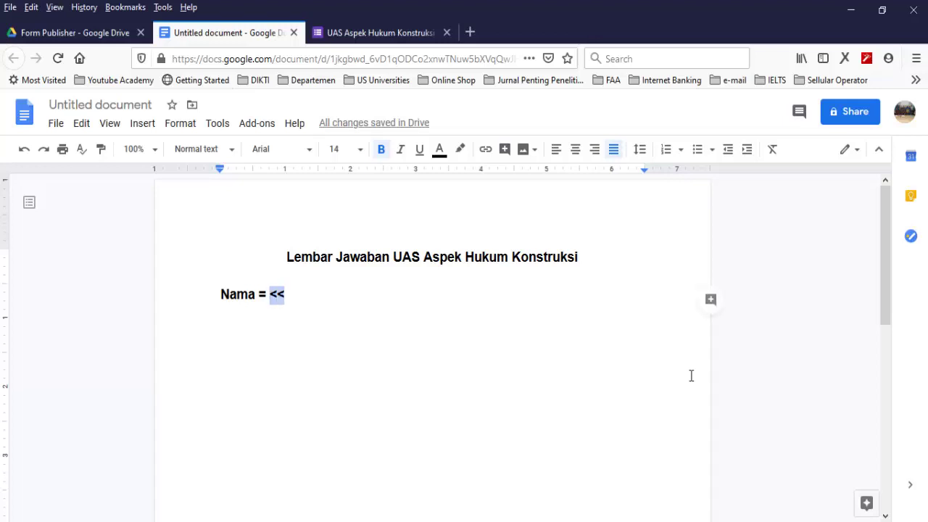
pyautogui.hotkey('ctrl', 'b')
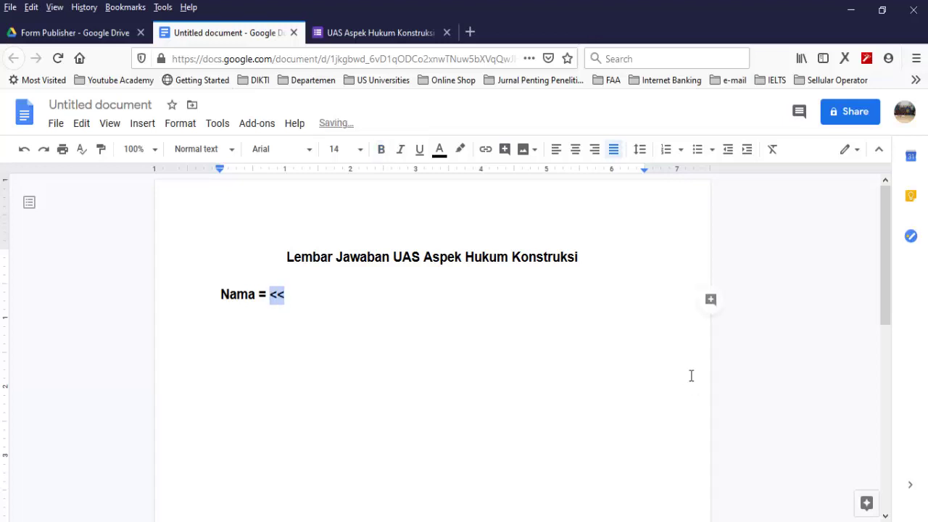
pyautogui.press('Right')
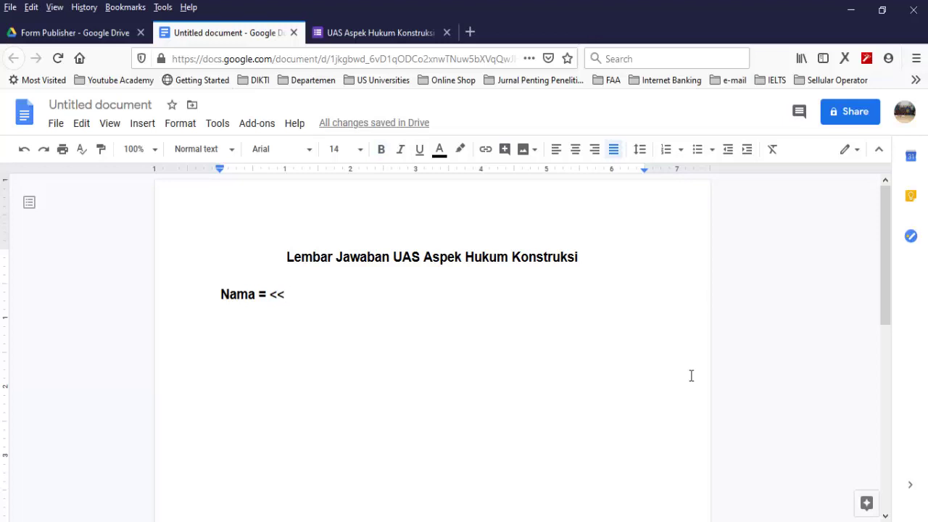
pyautogui.write('NAMA>>')
pyautogui.press('Return')
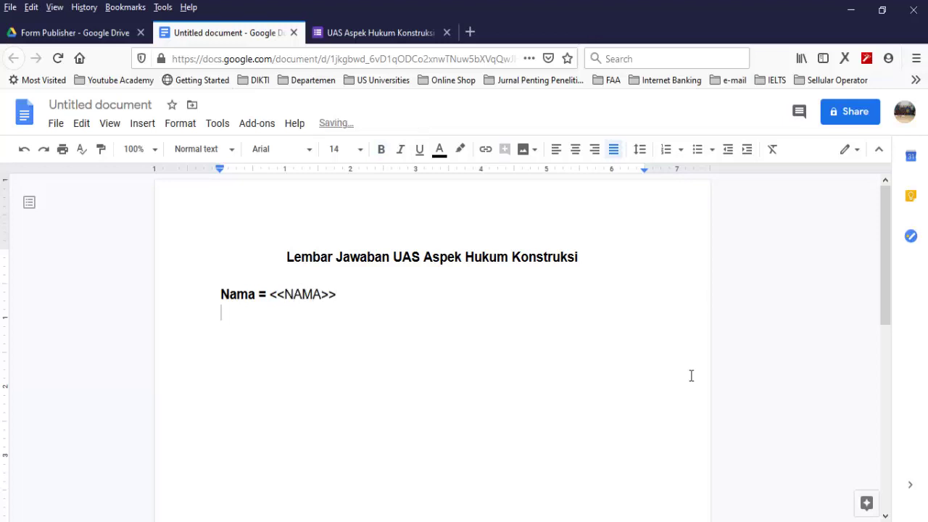
# Add a tab-aligned line with a bold 'NIM =' label followed by <<NIM>>
pyautogui.write('NIM')
pyautogui.press('Tab')
pyautogui.write('=')
pyautogui.hotkey('shift', 'Home')
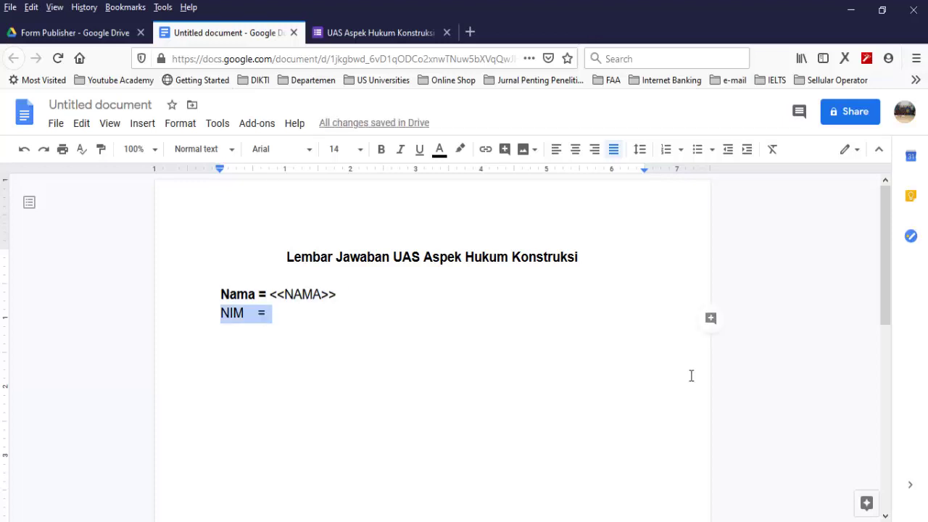
pyautogui.hotkey('shift', 'Left')
pyautogui.hotkey('ctrl', 'b')
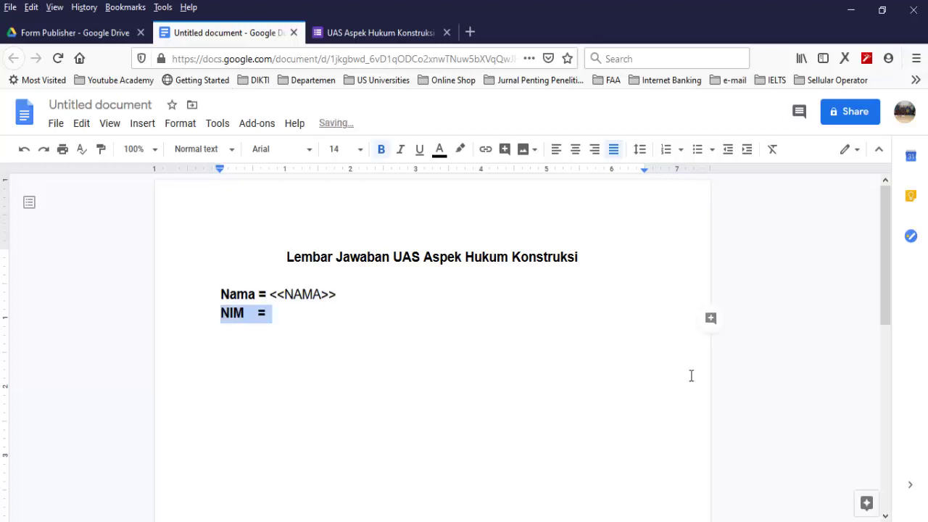
pyautogui.press('Right')
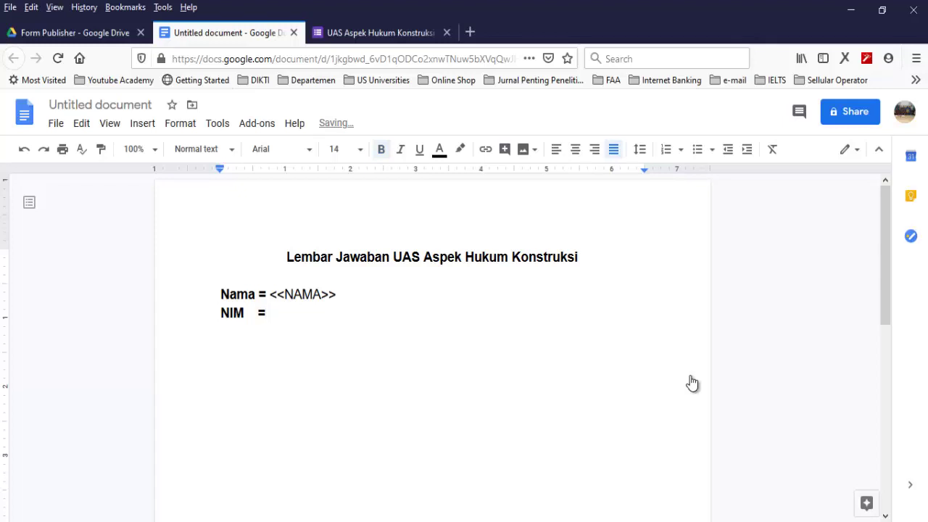
pyautogui.write('<<NIM.')
pyautogui.press('BackSpace')
pyautogui.write('>>')
pyautogui.press('Return')
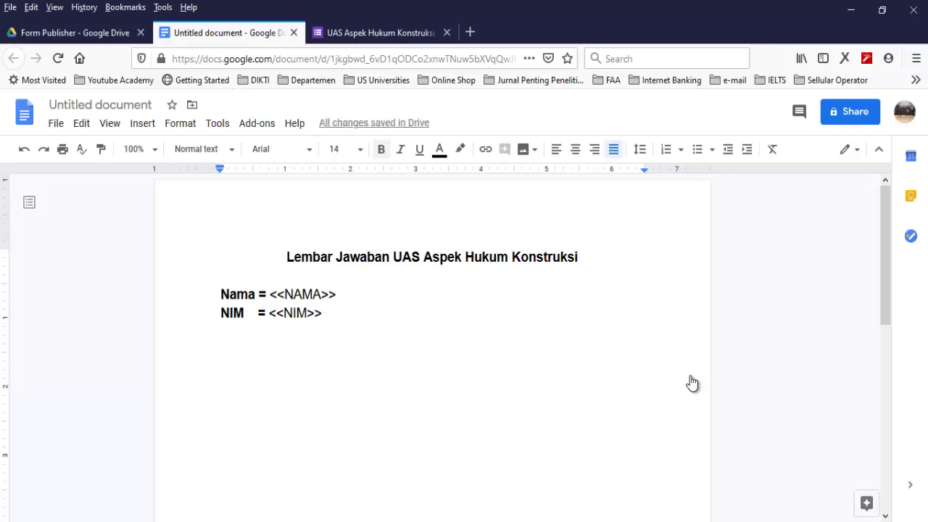
# Add the line 'Soal 1 = <<Soal 1>>', then bring up the exam form
pyautogui.write('S')
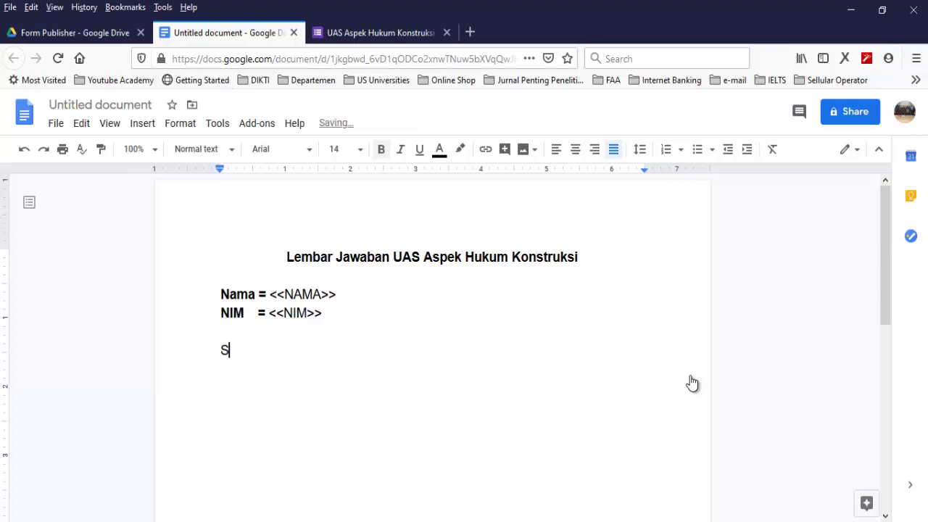
pyautogui.write('oal ')
pyautogui.write('1 ')
pyautogui.write('= ')
pyautogui.write('<<')
pyautogui.write('Soal')
pyautogui.write(' 1')
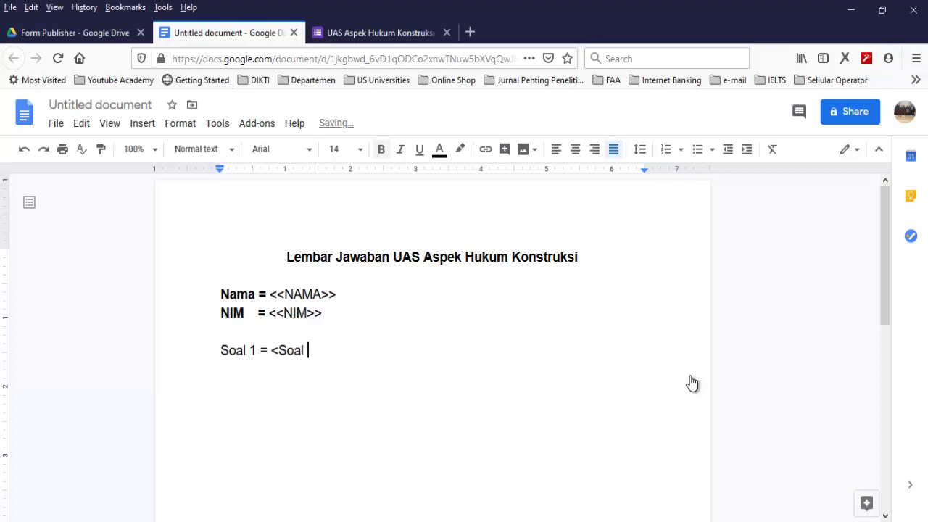
pyautogui.write('>>')
pyautogui.press('Left')
pyautogui.press('Left')
pyautogui.press('Left')
pyautogui.press('Left')
pyautogui.press('Left')
pyautogui.press('Left')
pyautogui.press('Left')
pyautogui.press('Left')
pyautogui.press('Left')
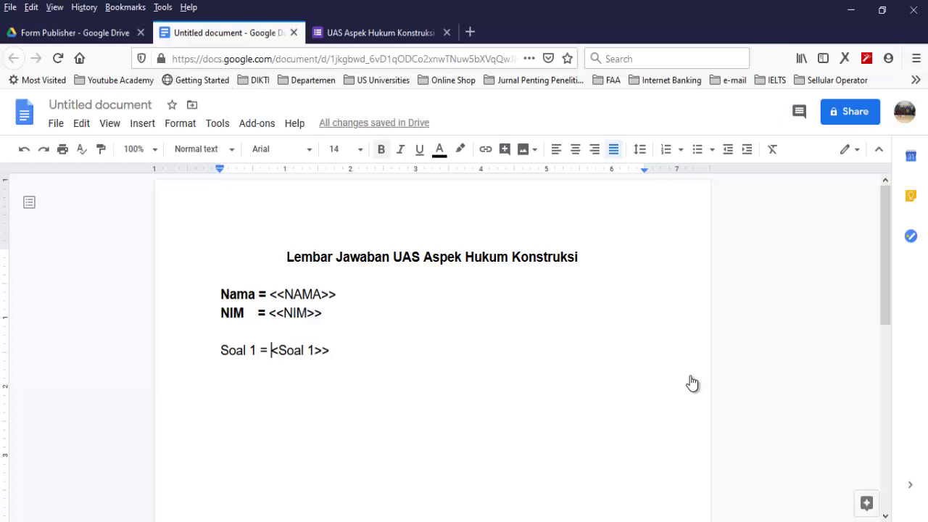
pyautogui.write('<')
pyautogui.press('Right')
pyautogui.press('Right')
pyautogui.press('Right')
pyautogui.press('Right')
pyautogui.press('Right')
pyautogui.press('Right')
pyautogui.press('Right')
pyautogui.press('Right')
pyautogui.press('Right')
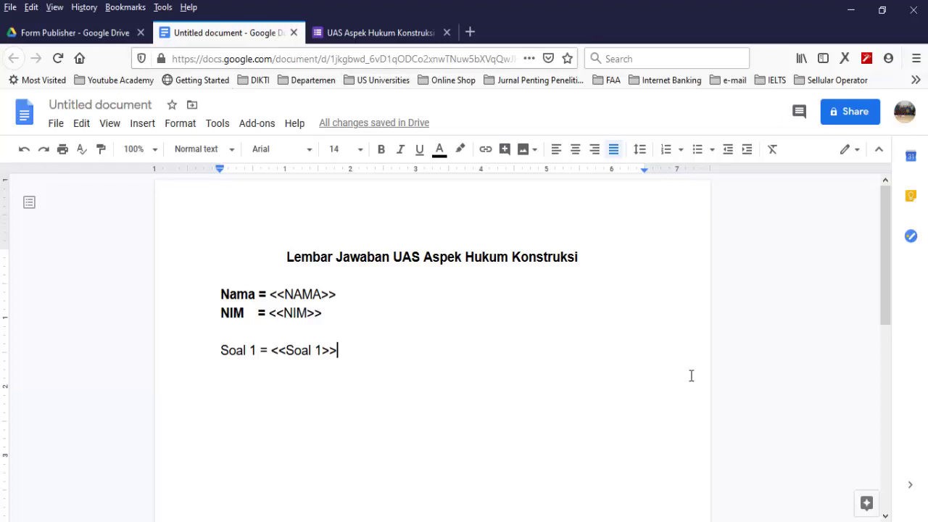
pyautogui.hotkey('ctrl', 'Tab')
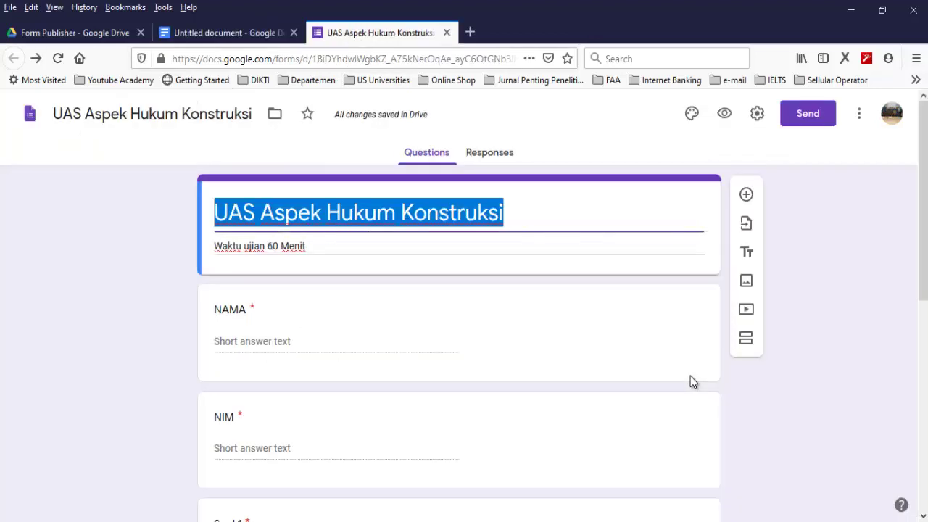
# Scroll through the exam form's question names, then go back to the answer-sheet document
pyautogui.scroll(-2, 692, 382)
pyautogui.scroll(-2, 692, 382)
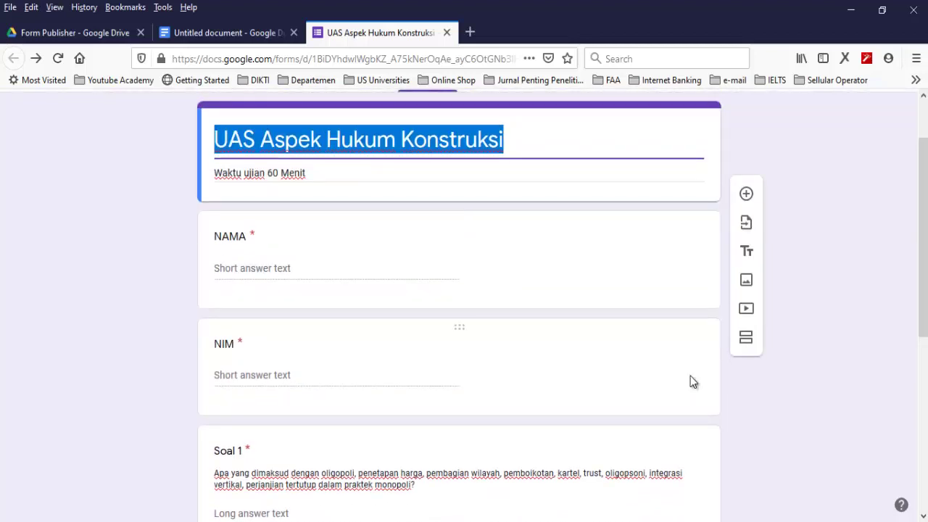
pyautogui.hotkey('ctrl', 'shift', 'Tab')
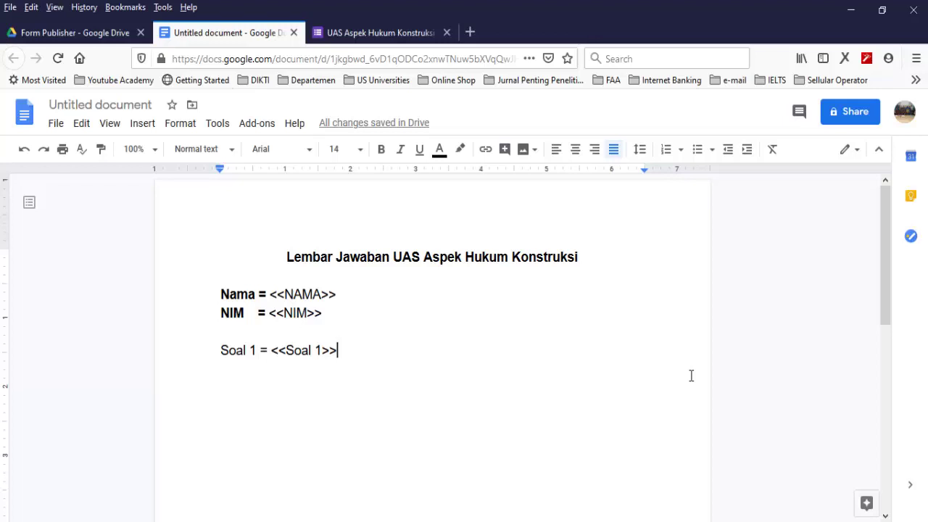
# Duplicate the 'Soal 1 = <<Soal 1>>' line twice below itself
pyautogui.hotkey('shift', 'Home')
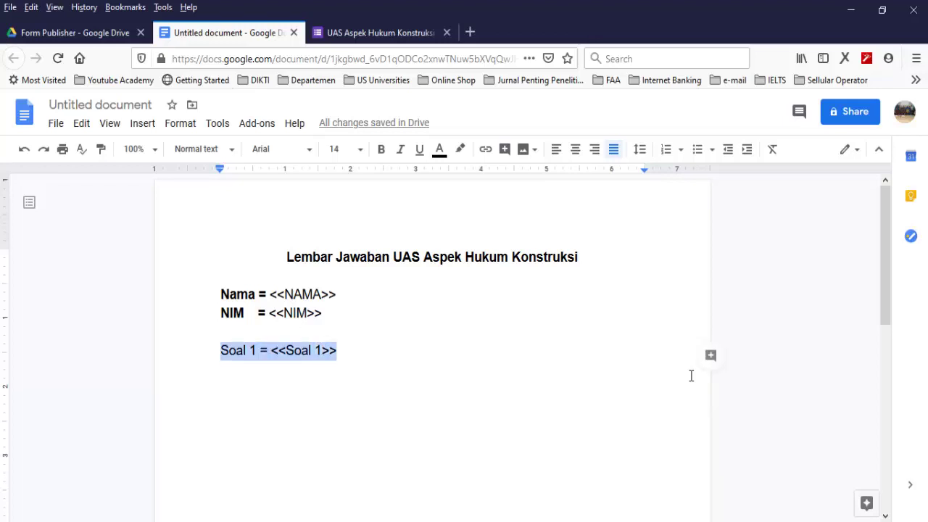
pyautogui.hotkey('ctrl', 'c')
pyautogui.press('Right')
pyautogui.press('Return')
pyautogui.hotkey('ctrl', 'v')
pyautogui.press('Return')
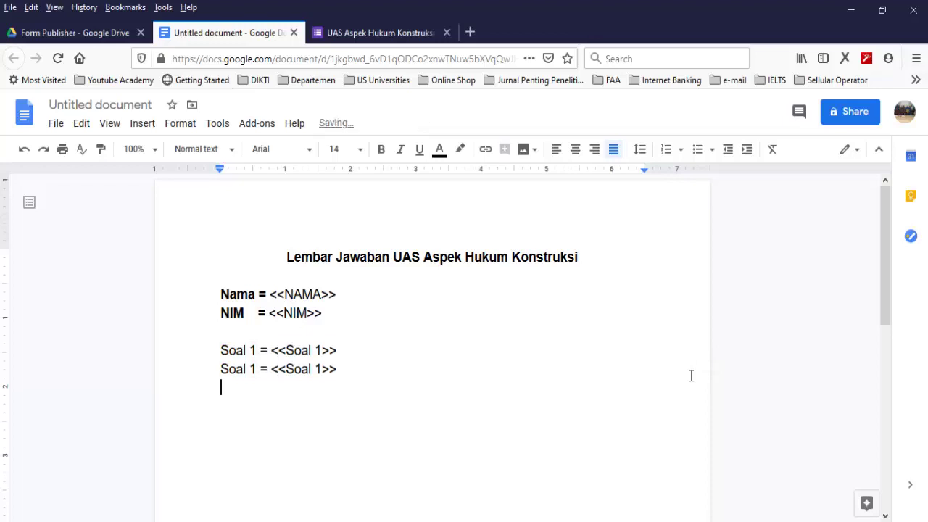
pyautogui.hotkey('ctrl', 'v')
# Renumber the copies to 'Soal 2 = <<Soal 2>>' and 'Soal 3 = <<Soal 3>>'
pyautogui.press('Up')
pyautogui.press('Left')
pyautogui.press('Left')
pyautogui.press('Left')
pyautogui.press('Left')
pyautogui.press('Left')
pyautogui.press('Left')
pyautogui.press('Left')
pyautogui.press('Left')
pyautogui.press('Left')
pyautogui.press('Left')
pyautogui.press('Left')
pyautogui.press('Left')
pyautogui.press('Left')
pyautogui.press('BackSpace')
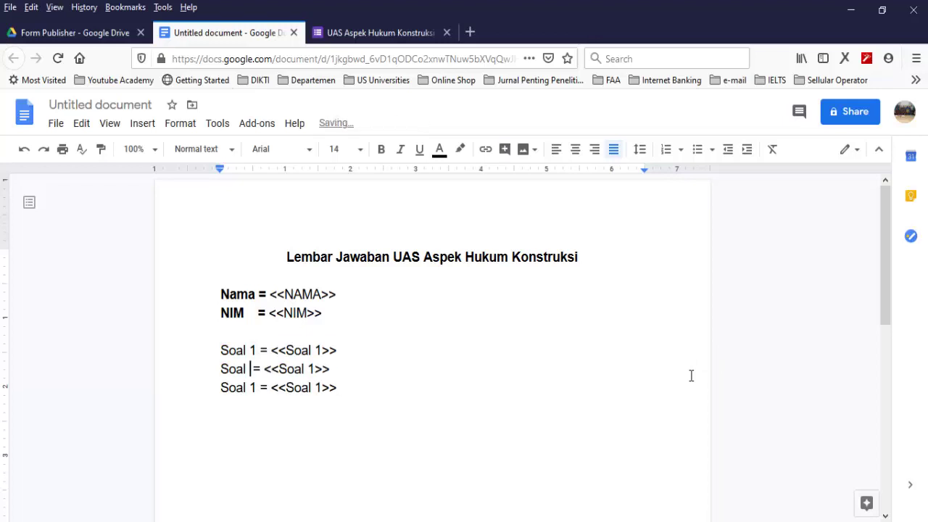
pyautogui.write('2')
pyautogui.press('Down')
pyautogui.press('BackSpace')
pyautogui.write('3')
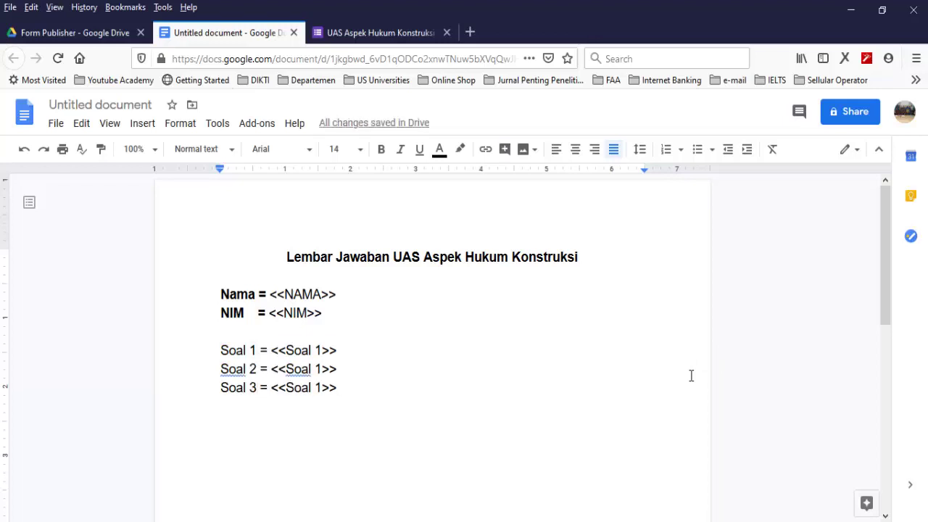
pyautogui.press('Up')
pyautogui.press('Right')
pyautogui.press('Right')
pyautogui.press('Right')
pyautogui.press('Right')
pyautogui.press('Right')
pyautogui.press('Right')
pyautogui.press('Right')
pyautogui.press('Right')
pyautogui.press('Right')
pyautogui.press('Right')
pyautogui.press('Right')
pyautogui.press('BackSpace')
pyautogui.write('2')
pyautogui.press('Down')
pyautogui.press('BackSpace')
pyautogui.write('3')
# Make the 'Soal 1 =', 'Soal 2 =' and 'Soal 3 =' labels bold
pyautogui.press('Up')
pyautogui.press('Up')
pyautogui.hotkey('ctrl', 'Left')
pyautogui.hotkey('ctrl', 'Left')
pyautogui.hotkey('ctrl', 'Left')
pyautogui.hotkey('ctrl', 'shift', 'Left')
pyautogui.hotkey('ctrl', 'shift', 'Left')
pyautogui.hotkey('ctrl', 'shift', 'Left')
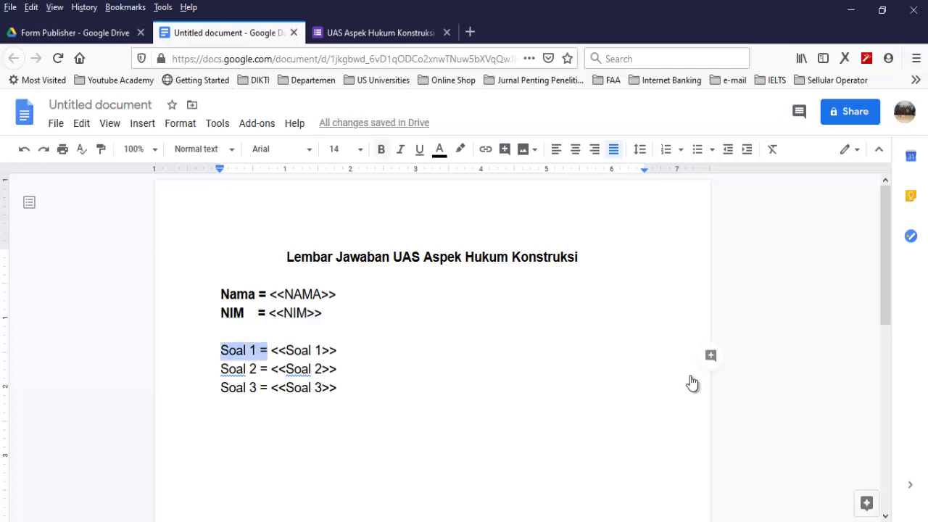
pyautogui.hotkey('ctrl', 'b')
pyautogui.press('Right')
pyautogui.press('Down')
pyautogui.hotkey('shift', 'Left')
pyautogui.hotkey('ctrl', 'shift', 'Left')
pyautogui.hotkey('ctrl', 'shift', 'Left')
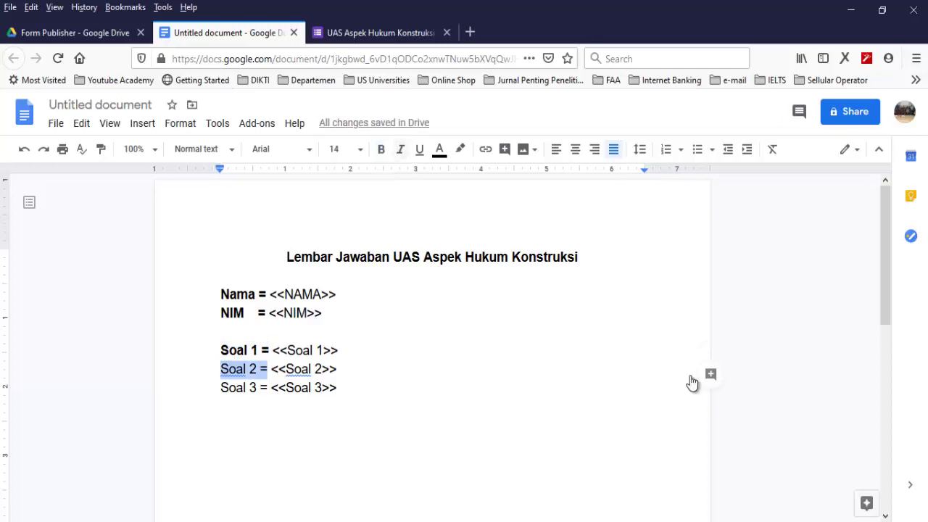
pyautogui.hotkey('ctrl', 'b')
pyautogui.press('Right')
pyautogui.press('Down')
pyautogui.hotkey('ctrl', 'shift', 'Left')
pyautogui.hotkey('ctrl', 'shift', 'Left')
pyautogui.hotkey('ctrl', 'shift', 'Left')
pyautogui.hotkey('ctrl', 'b')
pyautogui.press('Up')
pyautogui.press('Up')
pyautogui.press('Up')
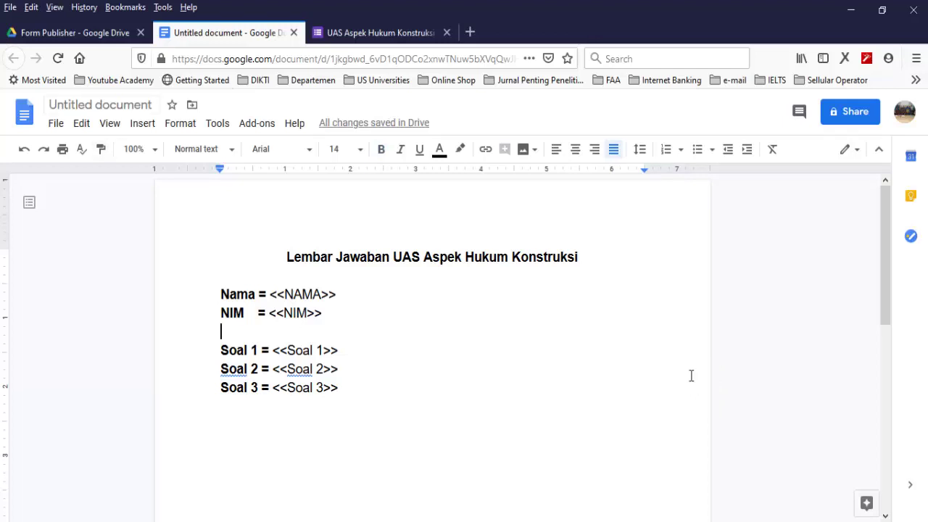
pyautogui.press('Down')
pyautogui.press('End')
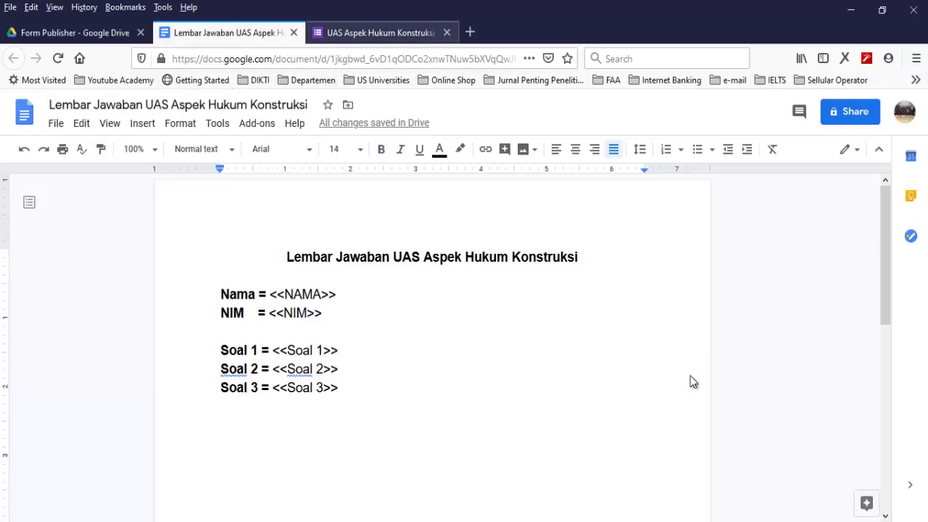
# Review the exam form's questions, then return to the answer sheet
pyautogui.hotkey('ctrl', 'Tab')
pyautogui.scroll(-3, 693, 382)
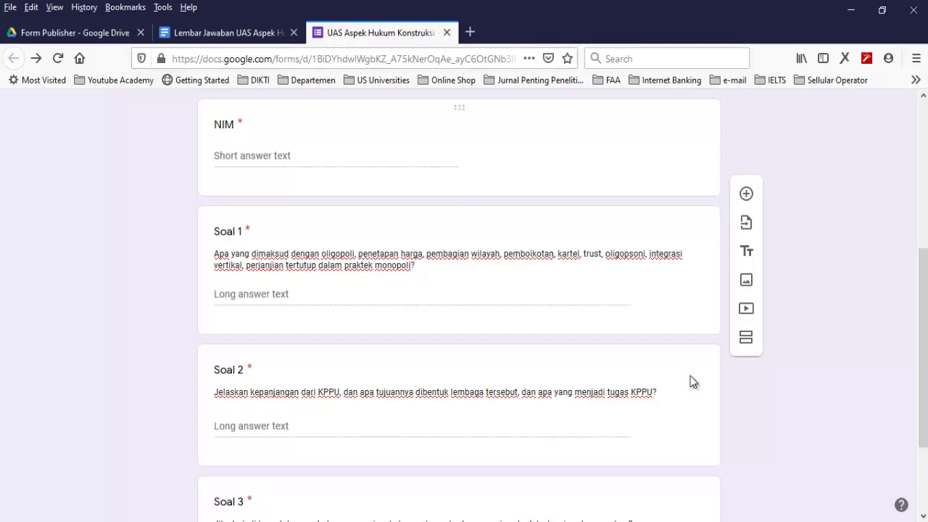
pyautogui.hotkey('ctrl', 'shift', 'Tab')
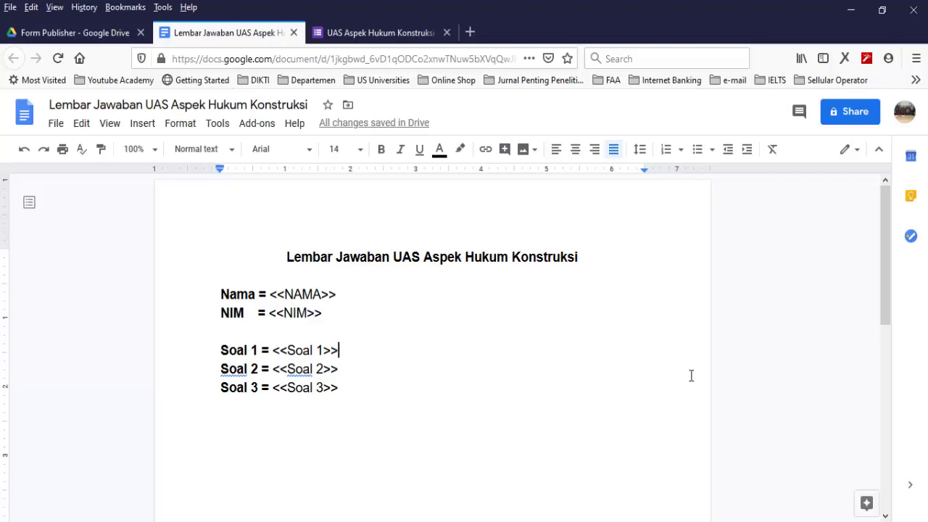
# Turn the Soal 1–3 lines into a numbered list by typing '1.' and '2.'
pyautogui.press('Home')
pyautogui.write('1.')
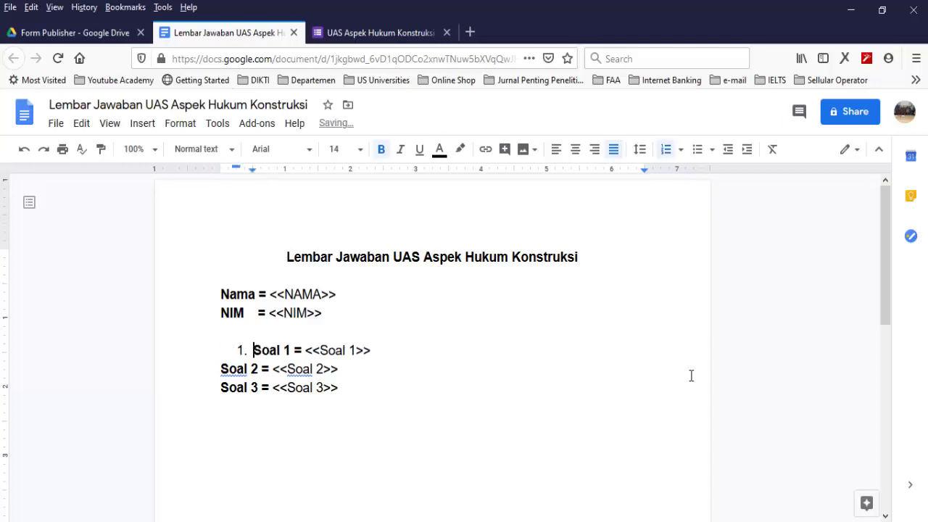
pyautogui.press('Down')
pyautogui.write('2.')
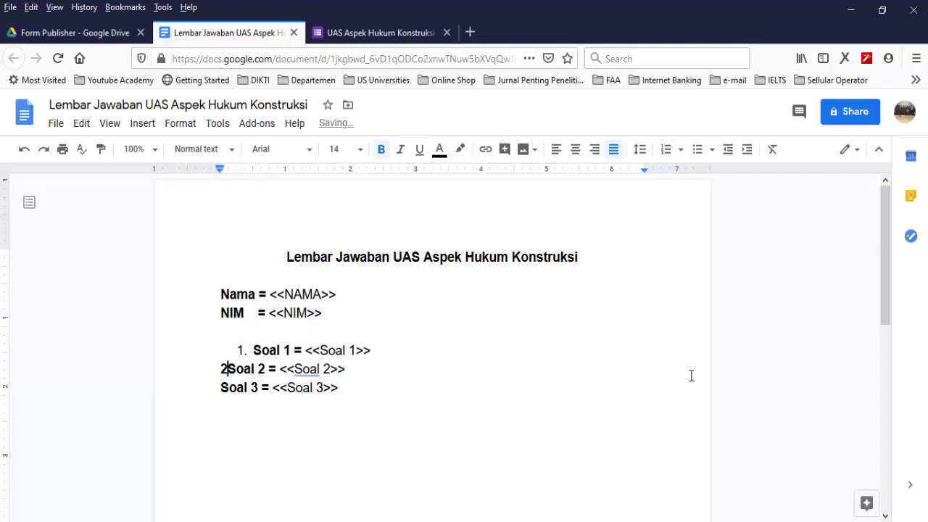
pyautogui.press('Down')
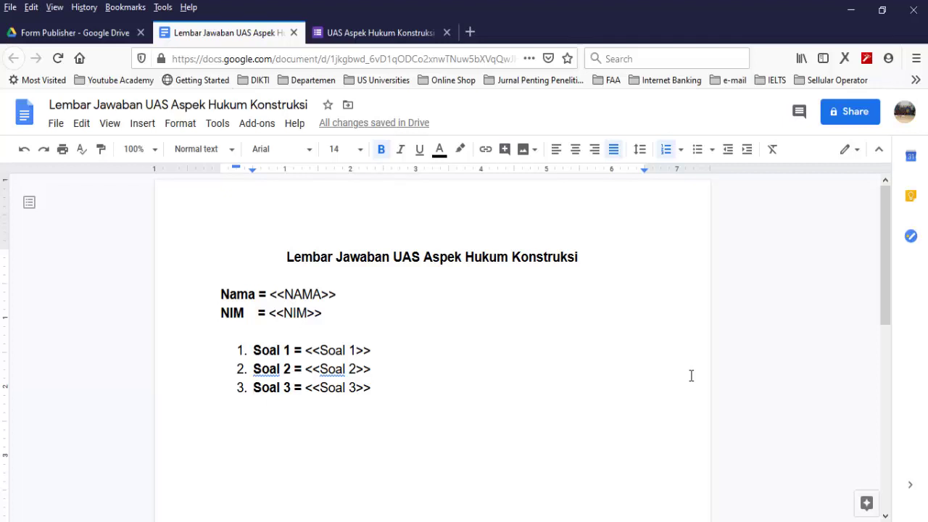
pyautogui.hotkey('ctrl', 'Tab')
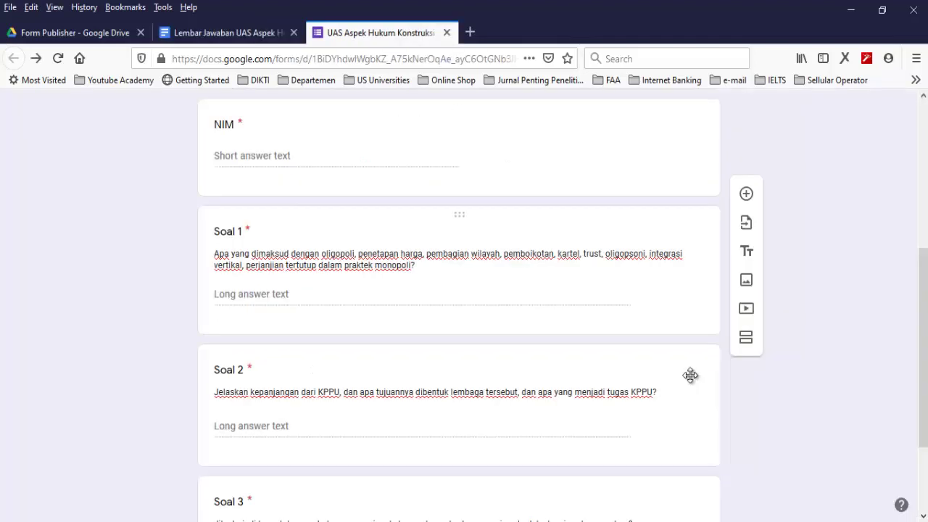
# From the UAS Aspek Hukum Konstruksi form, open the G Suite Marketplace of Forms add-ons
pyautogui.scroll(1, 692, 375)
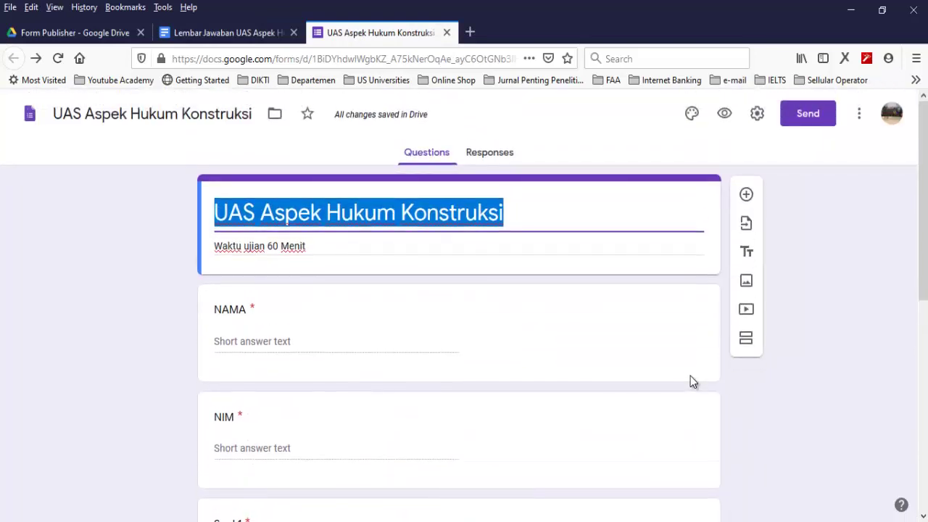
pyautogui.press('End')
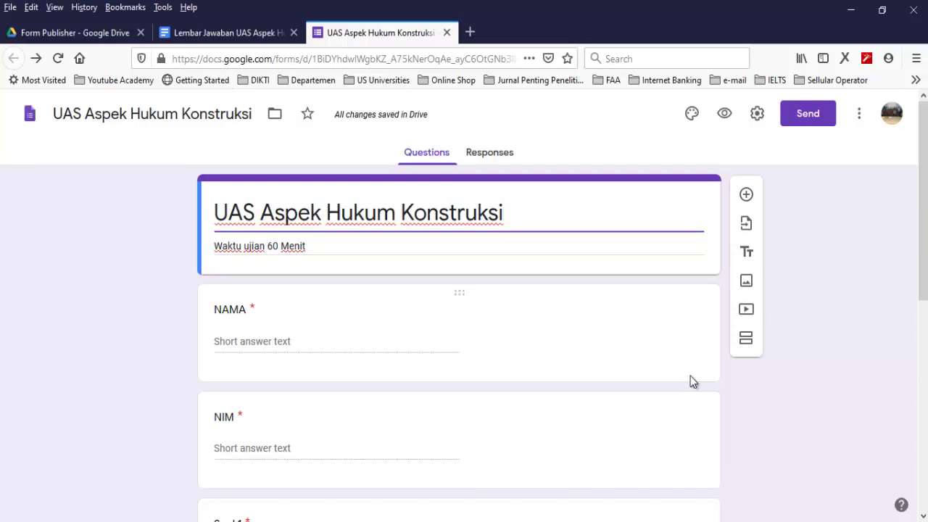
pyautogui.hotkey('ctrl', 'pageup')
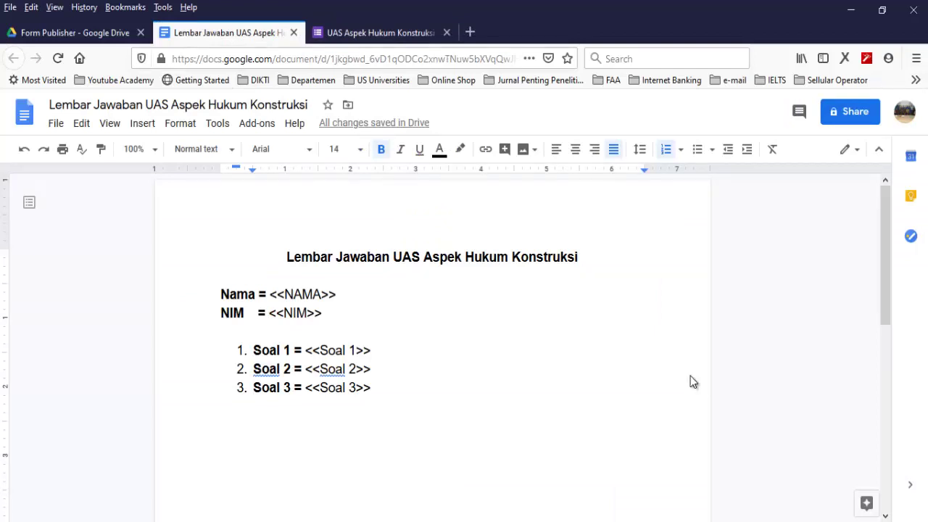
pyautogui.hotkey('ctrl', 'pagedown')
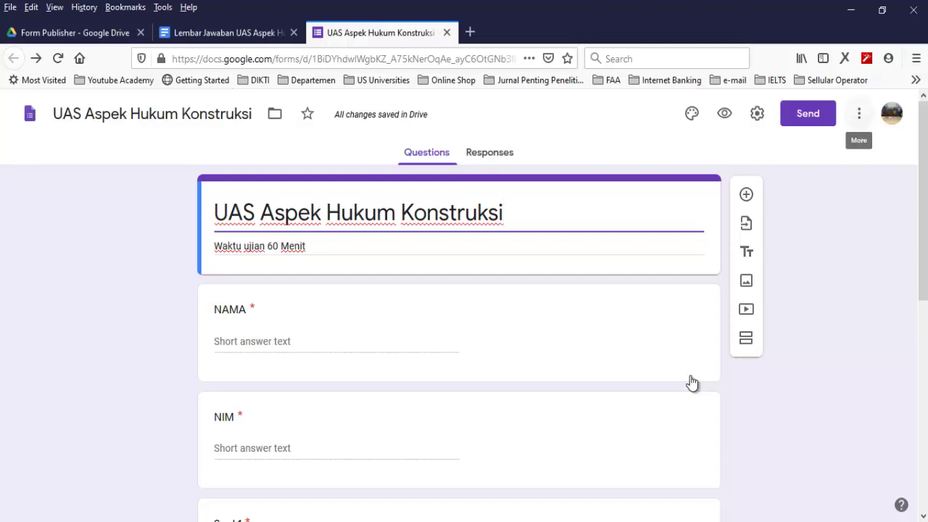
pyautogui.press('Down')
pyautogui.press('Down')
pyautogui.press('Down')
pyautogui.press('Down')
pyautogui.press('Down')
pyautogui.press('Down')
pyautogui.press('Down')
pyautogui.press('Down')
pyautogui.press('Return')
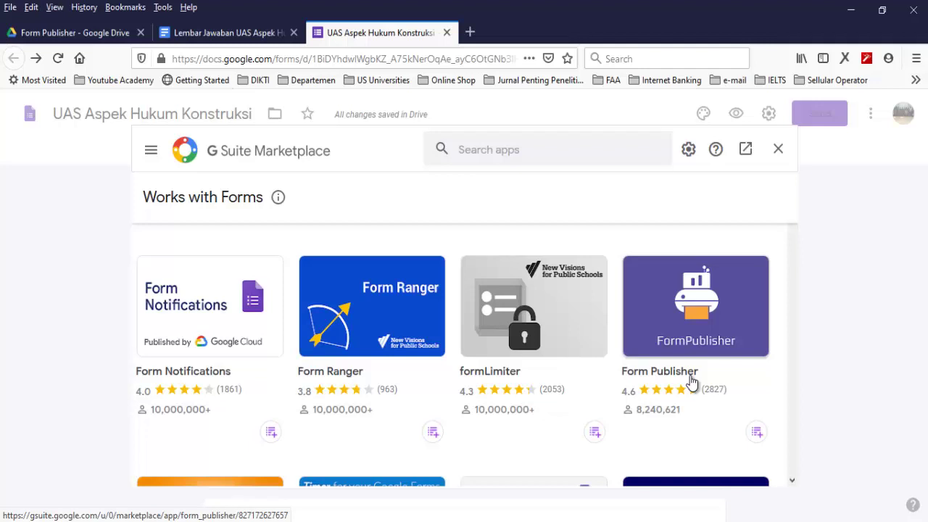
# Install Form Publisher, sign in with the existing account, and grant it access
pyautogui.click(691, 382)
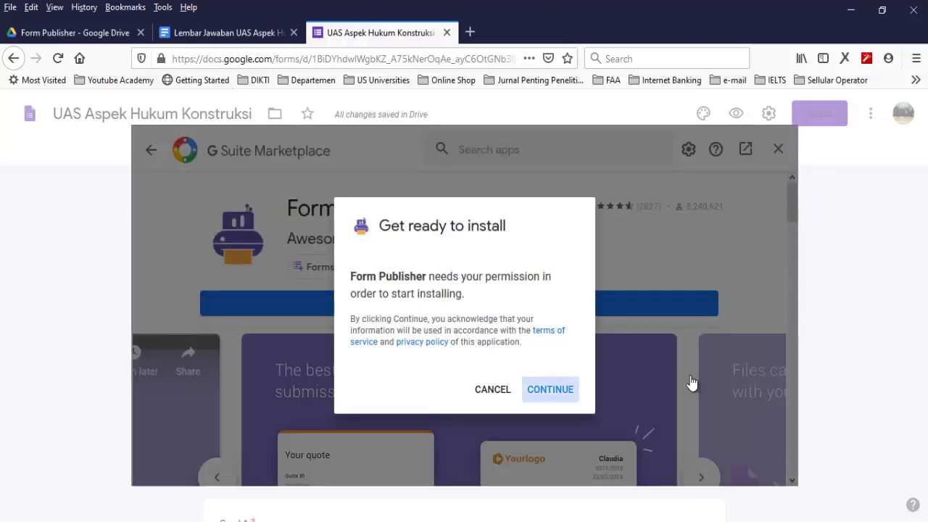
pyautogui.press('Return')
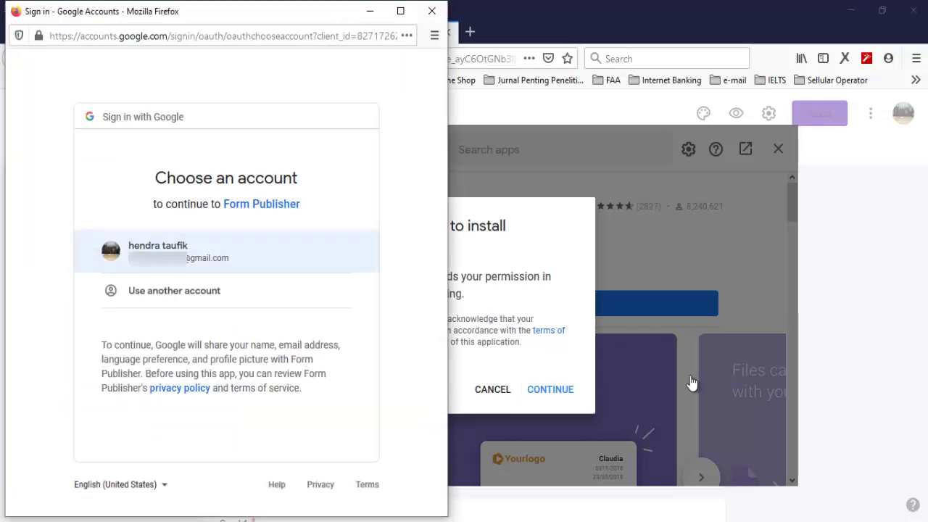
pyautogui.press('Return')
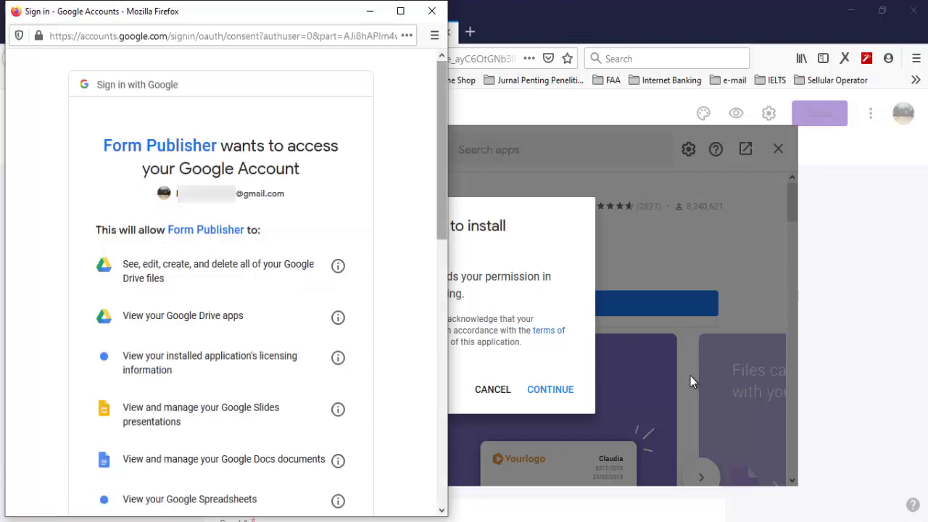
pyautogui.press('End')
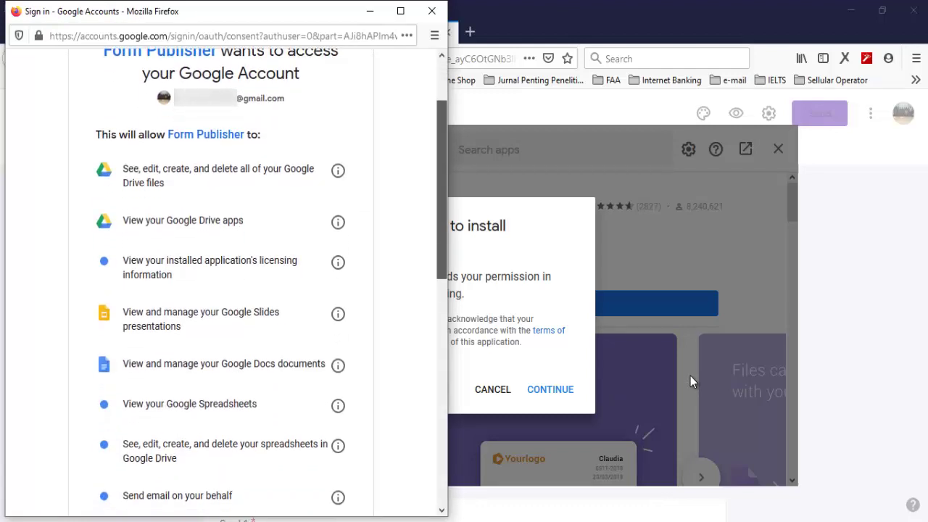
pyautogui.press('Return')
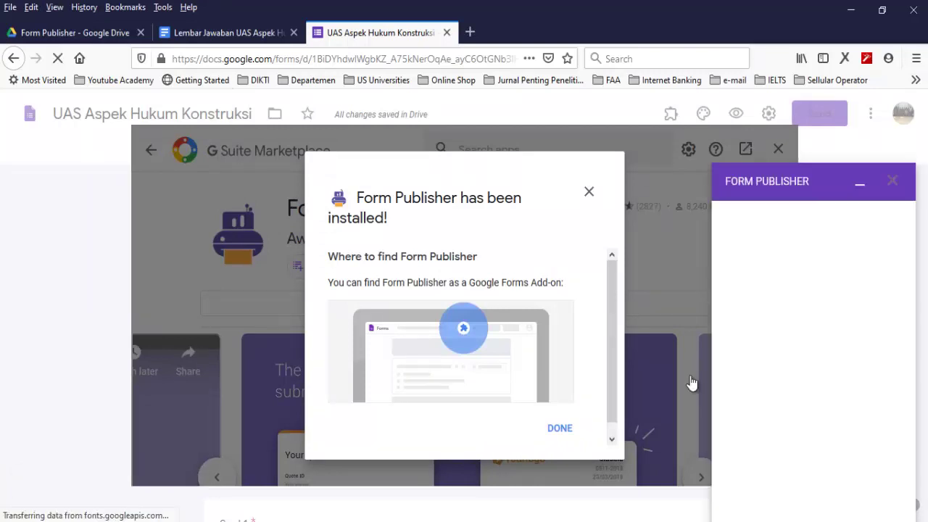
pyautogui.press('Return')
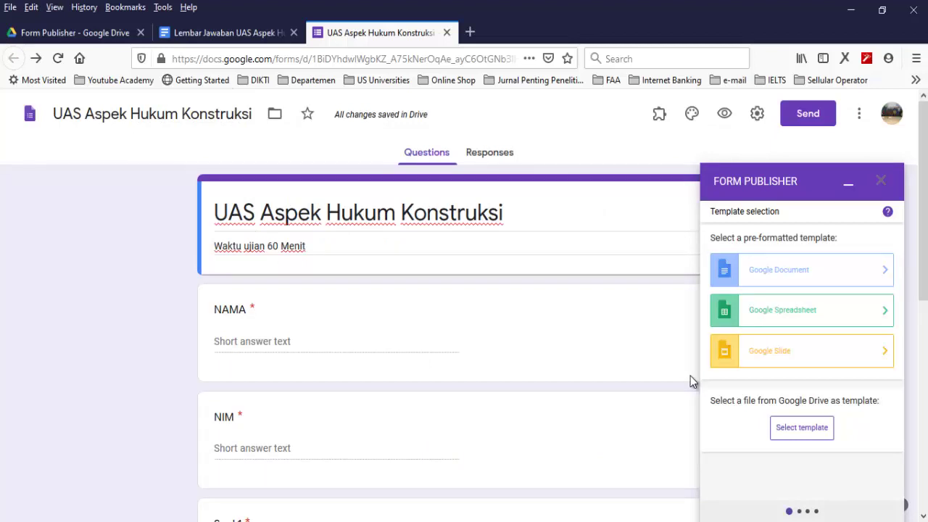
# Choose the Lembar Jawaban document as Form Publisher's template and confirm it
pyautogui.scroll(-2, 691, 383)
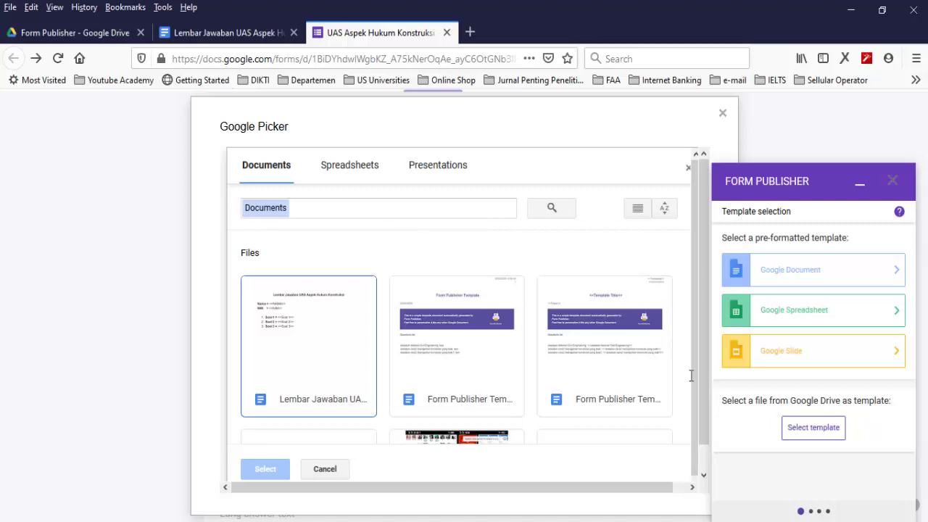
pyautogui.press('space')
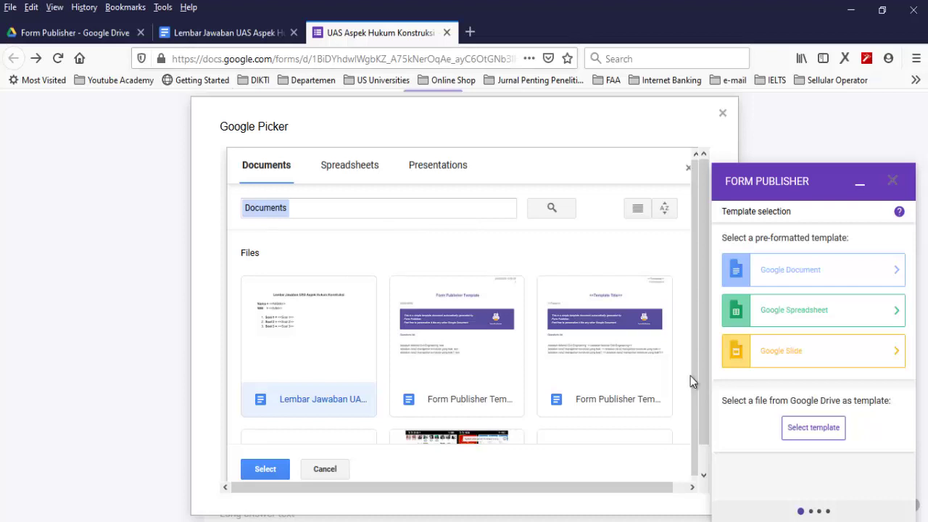
pyautogui.press('Return')
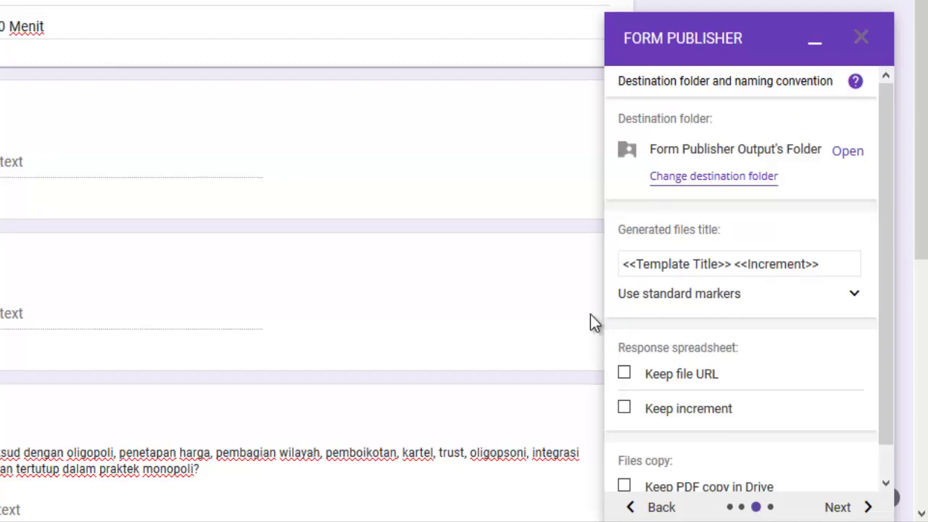
# Keep Send PDF as the recipient's delivery option and open the live form
pyautogui.press('Down')
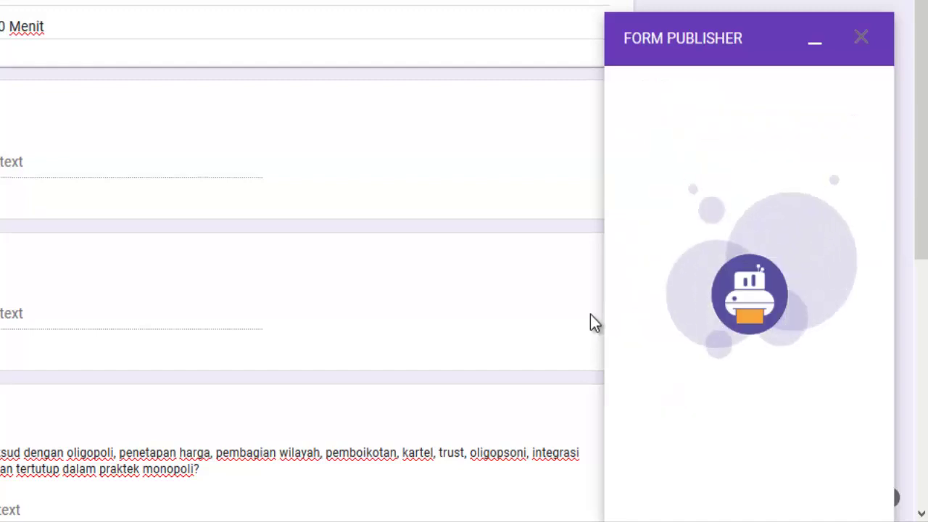
pyautogui.hotkey('alt', 'Down')
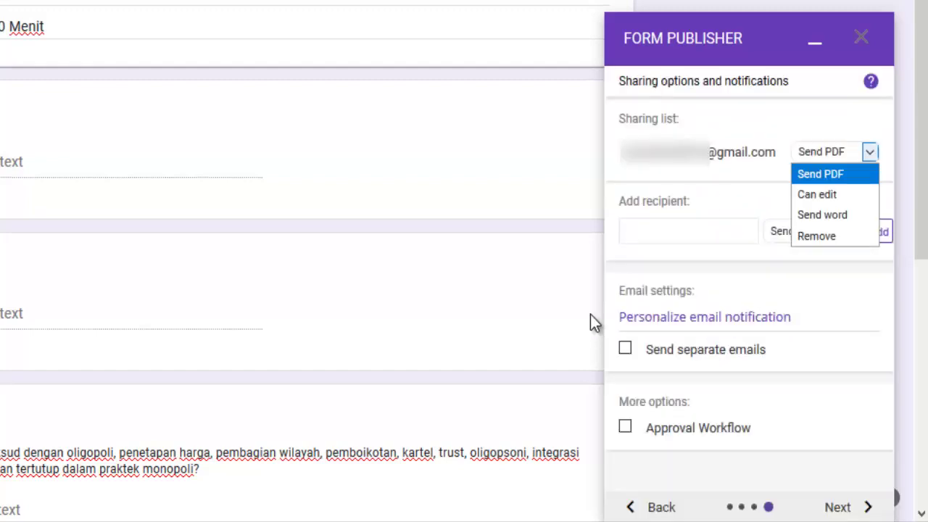
pyautogui.press('Escape')
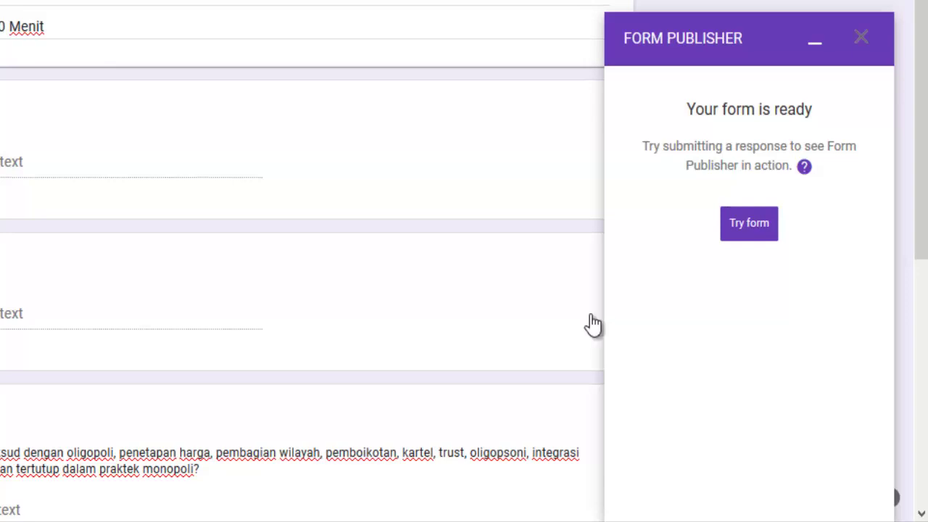
pyautogui.click(749, 223)
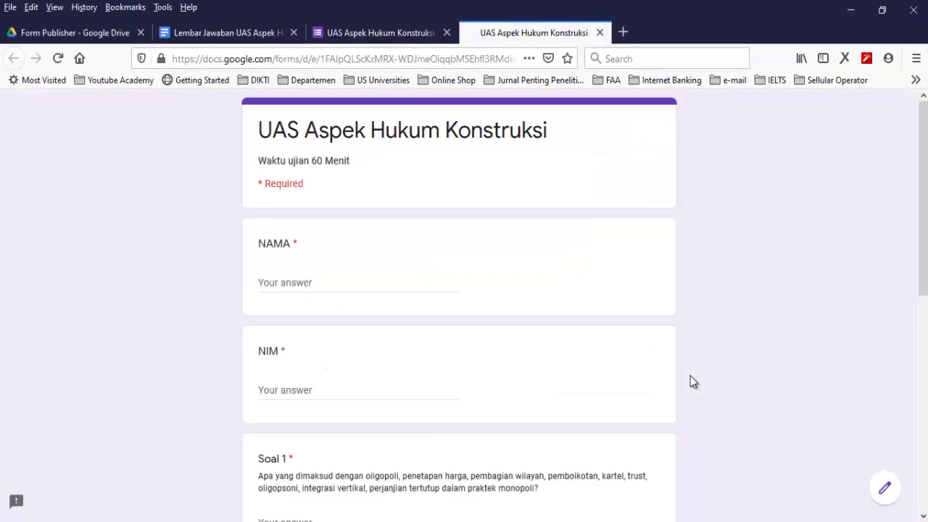
# Fill in the student's name and NIM in the live form
pyautogui.press('Tab')
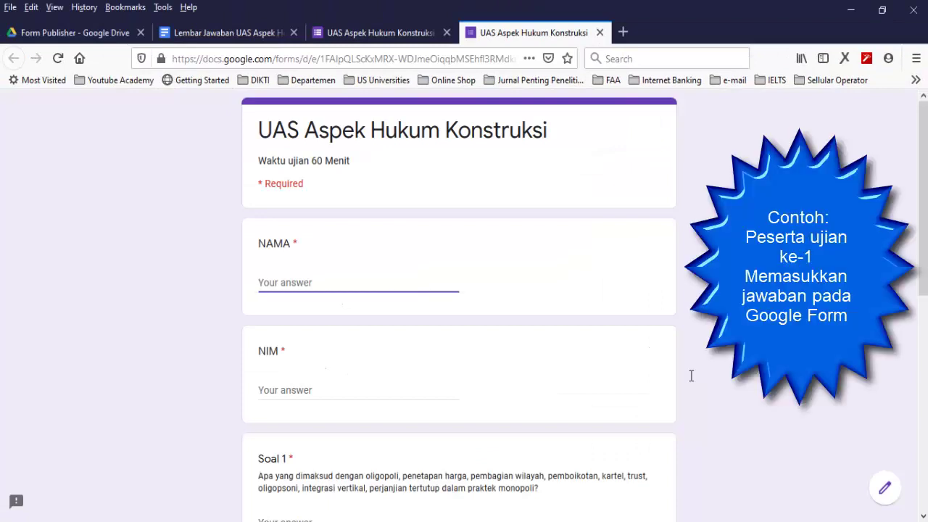
pyautogui.press('Tab')
pyautogui.write('11')
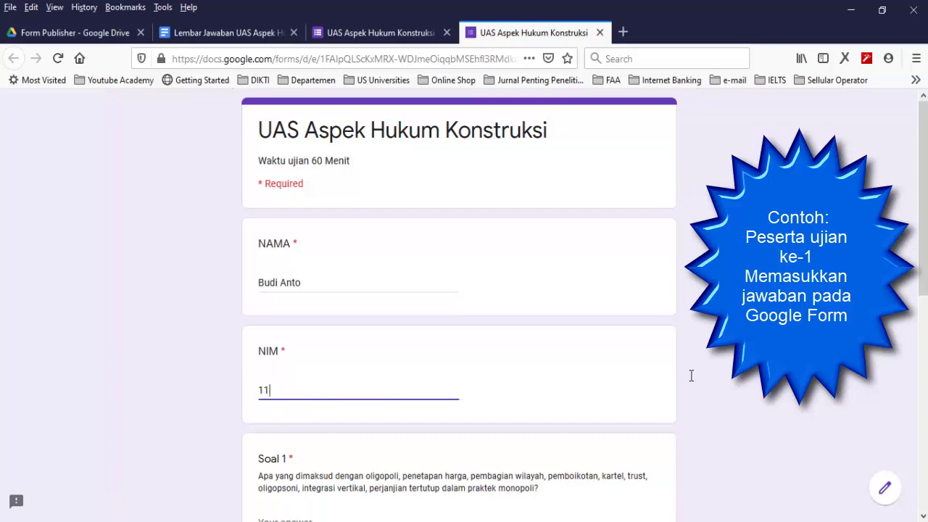
pyautogui.write('9111022')
pyautogui.scroll(-3, 690, 375)
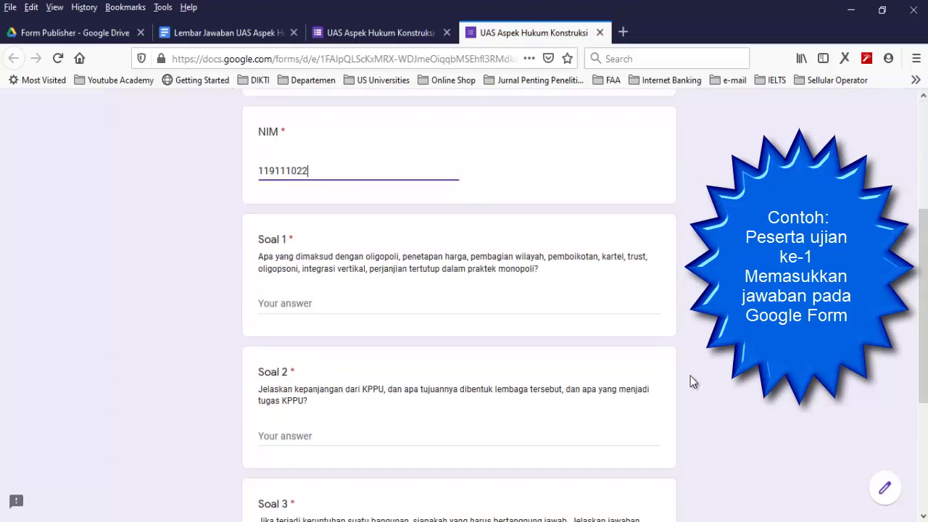
# Paste the Oligopoli through Pembagian Wilayah paragraphs from Word into Soal 1
pyautogui.press('Tab')
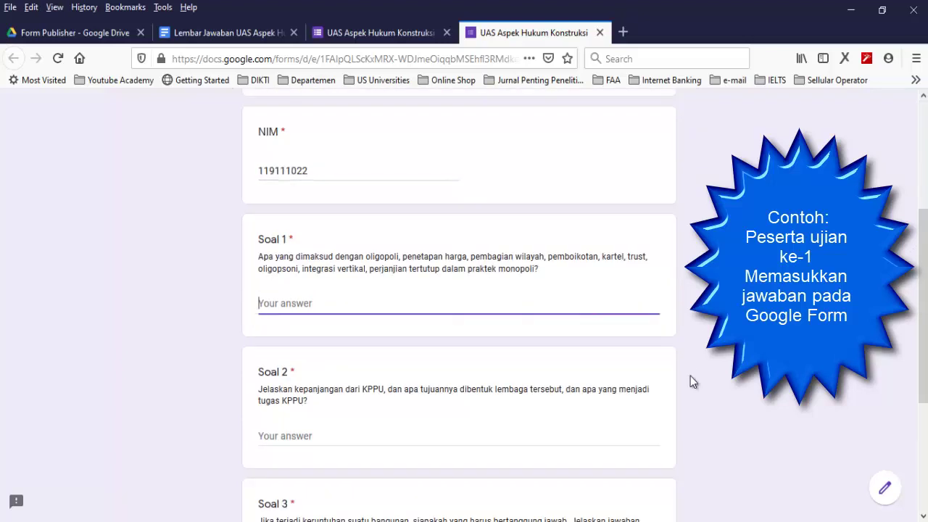
pyautogui.hotkey('alt', 'Tab')
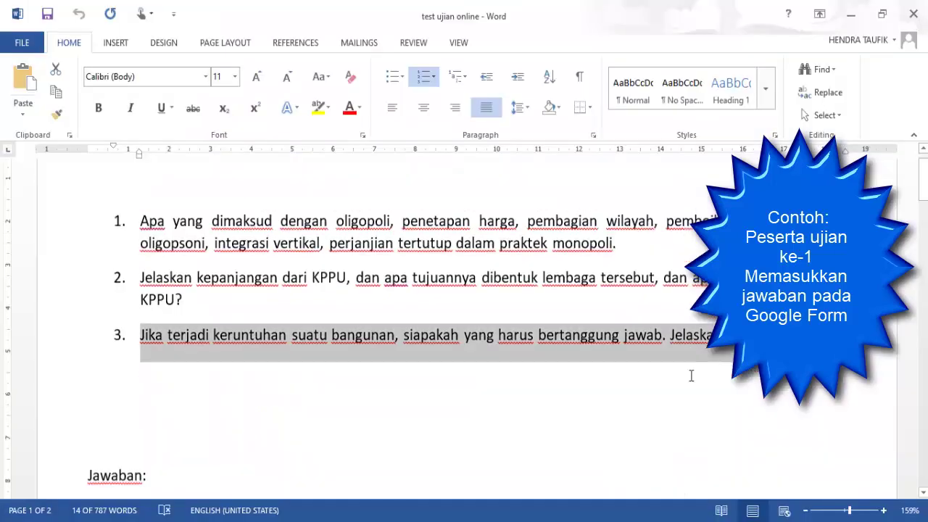
pyautogui.scroll(-10, 691, 376)
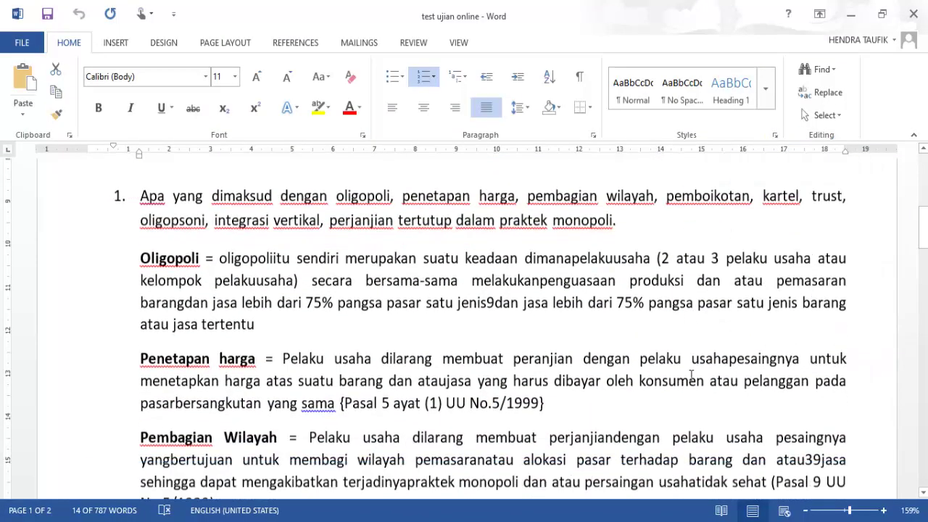
pyautogui.scroll(-2, 691, 376)
pyautogui.hotkey('ctrl', 'shift', 'Down')
pyautogui.hotkey('ctrl', 'shift', 'Down')
pyautogui.hotkey('ctrl', 'shift', 'Down')
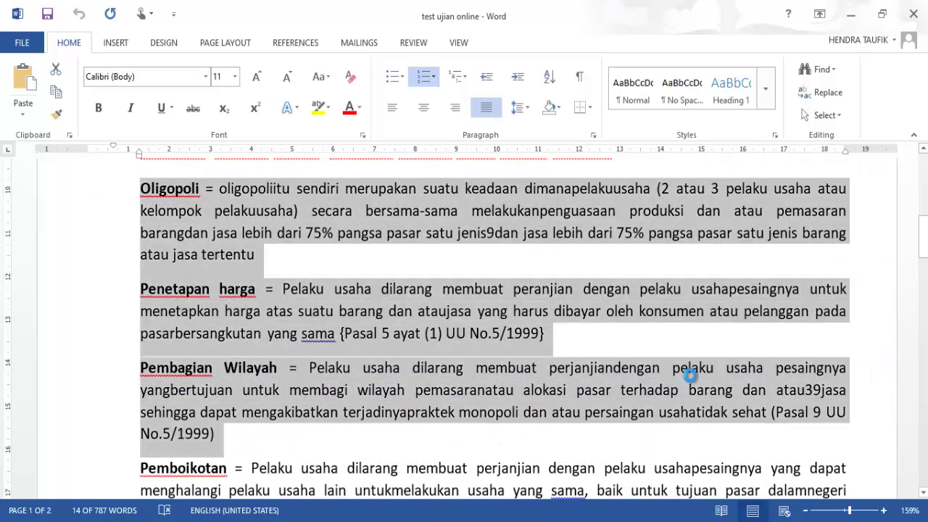
pyautogui.hotkey('ctrl', 'c')
pyautogui.hotkey('alt', 'Tab')
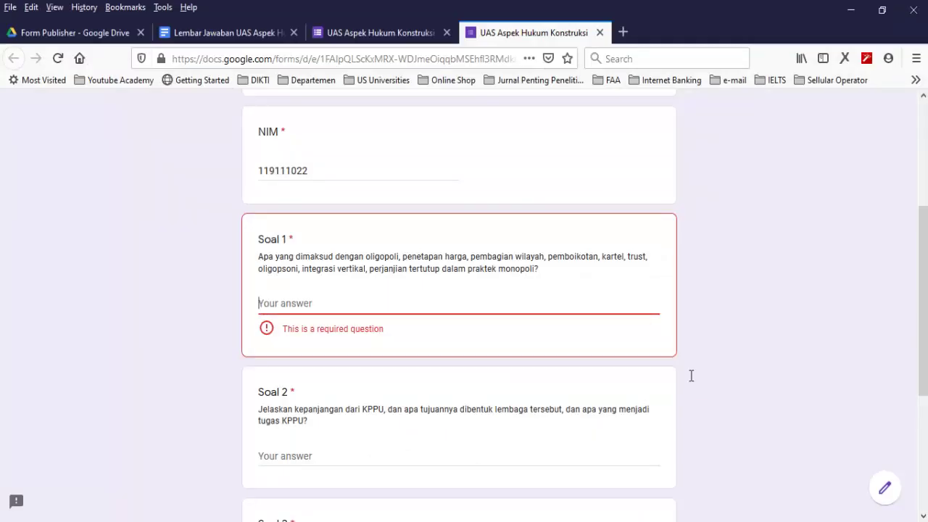
pyautogui.press('Menu')
pyautogui.press('p')
pyautogui.press('Tab')
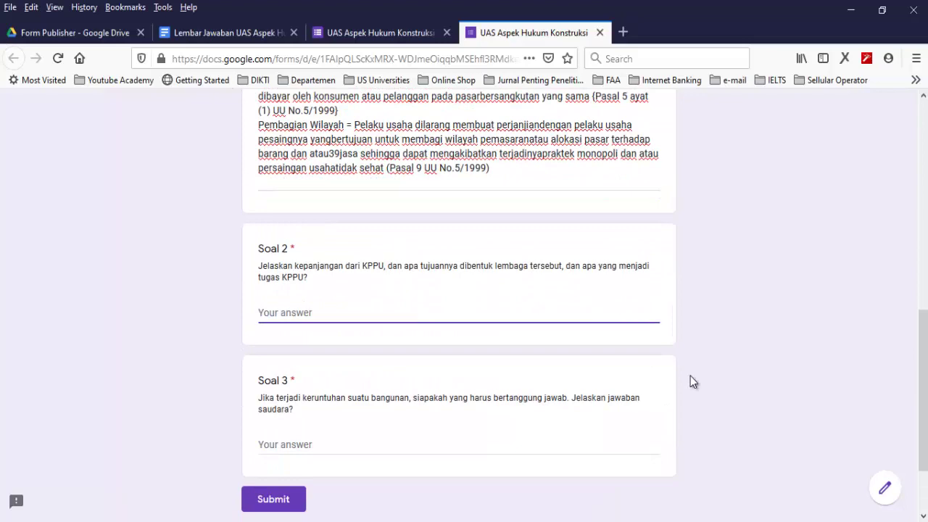
# Paste the KPPU explanation through Pasal 24 from Word into Soal 2
pyautogui.hotkey('alt', 'Tab')
pyautogui.scroll(-13, 691, 377)
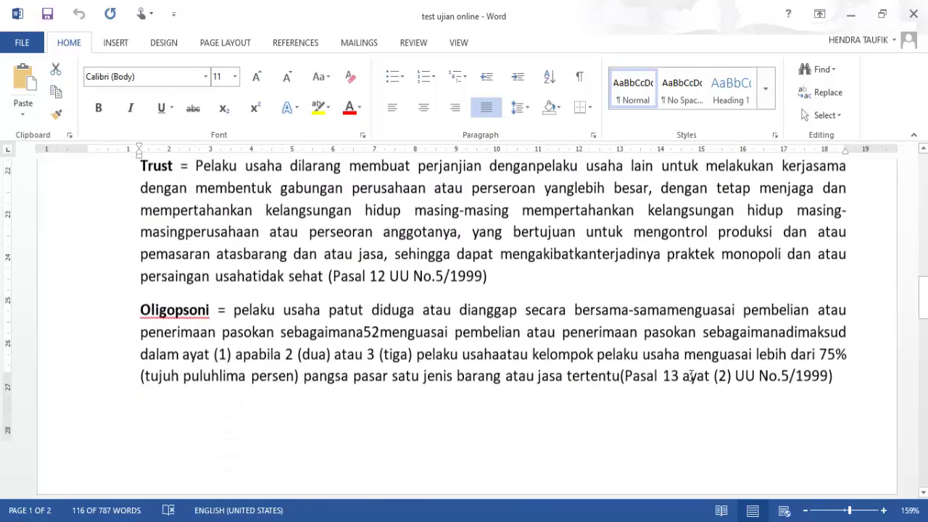
pyautogui.scroll(-10, 691, 376)
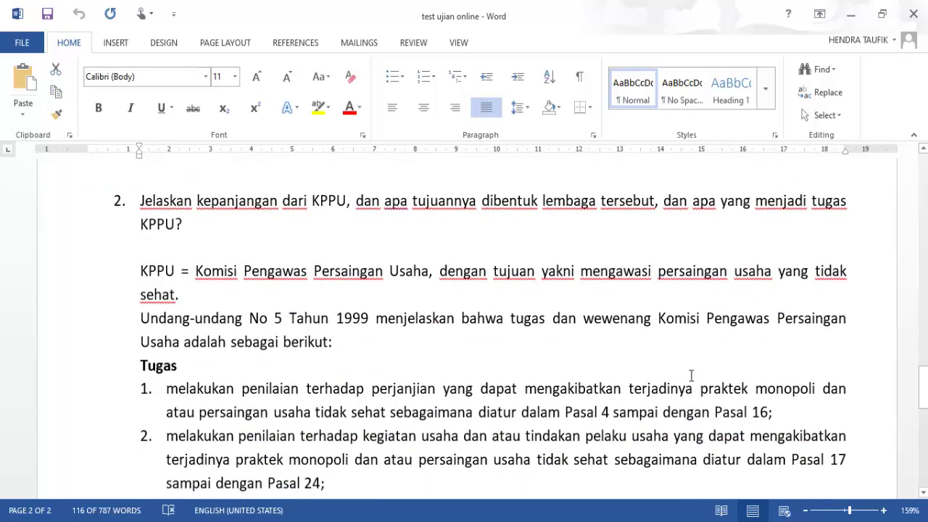
pyautogui.hotkey('ctrl', 'shift', 'Down')
pyautogui.hotkey('ctrl', 'shift', 'Down')
pyautogui.hotkey('ctrl', 'shift', 'Down')
pyautogui.hotkey('ctrl', 'shift', 'Down')
pyautogui.hotkey('ctrl', 'shift', 'Down')
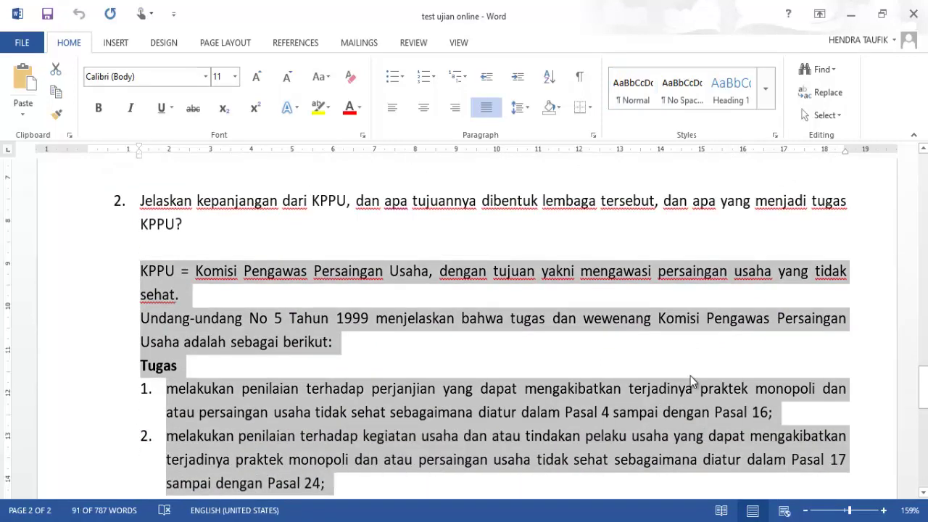
pyautogui.hotkey('alt', 'Tab')
pyautogui.hotkey('shift', 'F10')
pyautogui.press('Down')
pyautogui.press('Down')
pyautogui.press('Down')
pyautogui.press('Return')
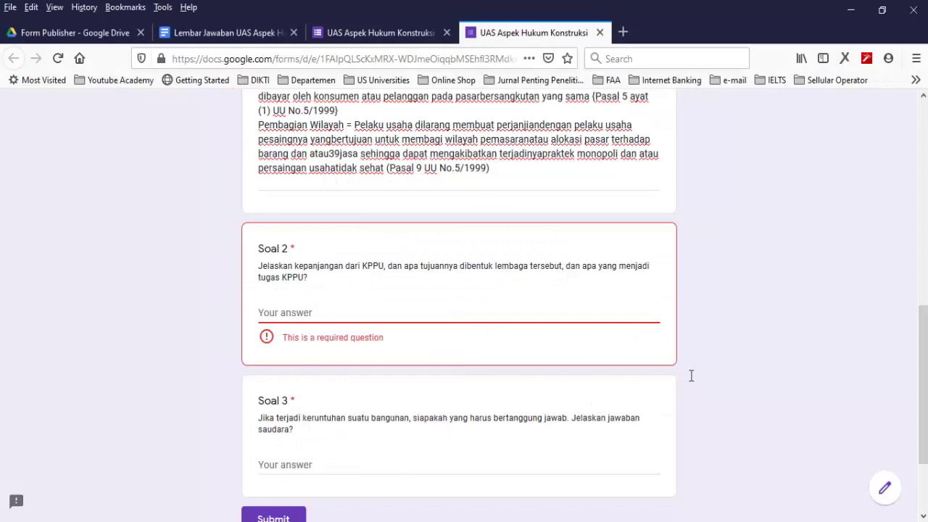
pyautogui.press('Tab')
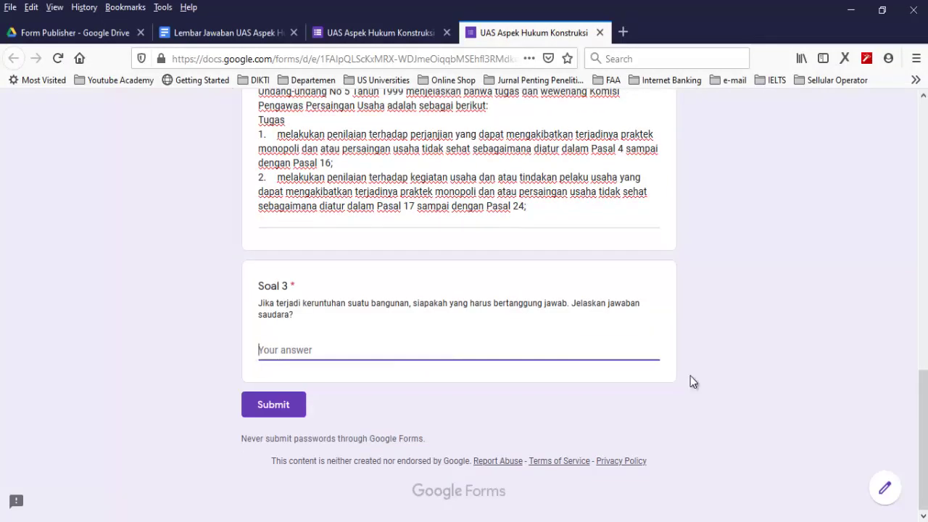
# Paste the Soal 3 answer paragraph from Word and submit the response
pyautogui.hotkey('alt', 'Tab')
pyautogui.scroll(-3, 691, 376)
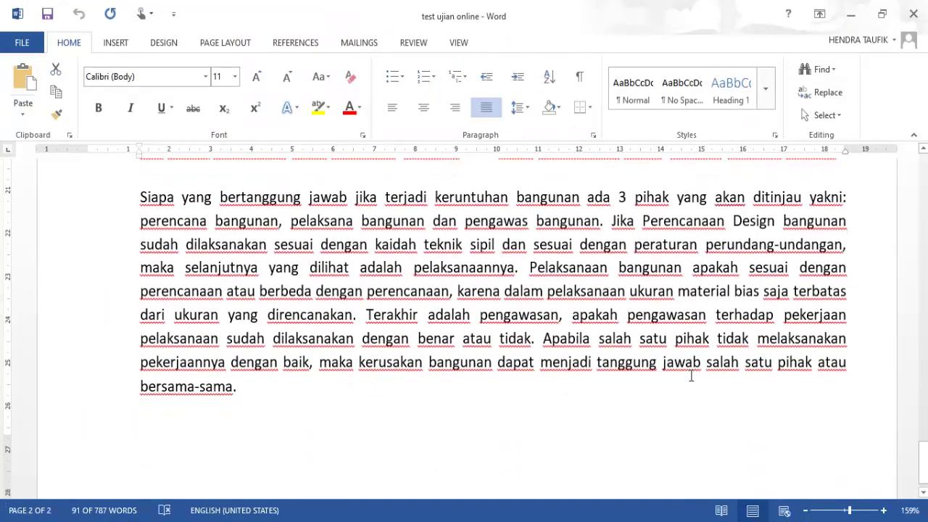
pyautogui.hotkey('shift', 'Down')
pyautogui.hotkey('shift', 'Down')
pyautogui.hotkey('shift', 'Down')
pyautogui.hotkey('shift', 'Down')
pyautogui.hotkey('shift', 'Down')
pyautogui.hotkey('shift', 'Down')
pyautogui.hotkey('shift', 'Down')
pyautogui.hotkey('shift', 'Down')
pyautogui.hotkey('shift', 'Down')
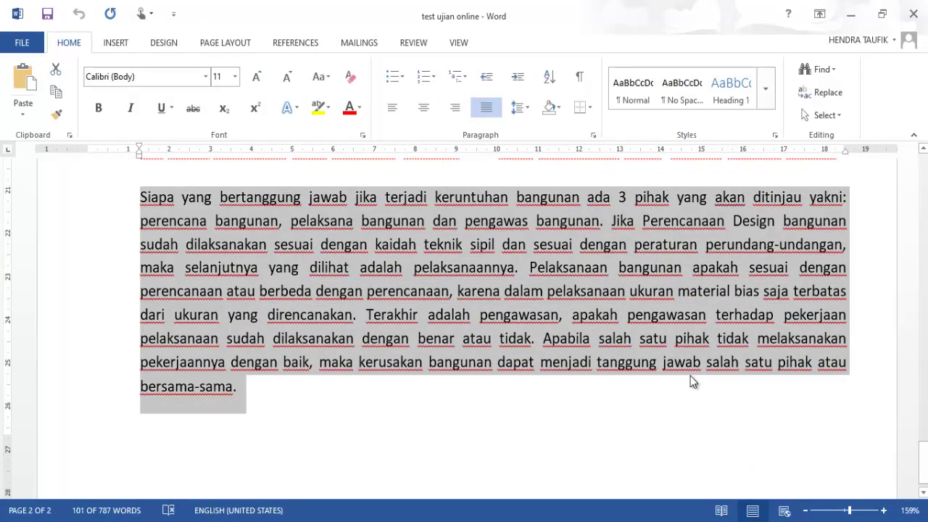
pyautogui.hotkey('ctrl', 'c')
pyautogui.hotkey('alt', 'Tab')
pyautogui.hotkey('ctrl', 'v')
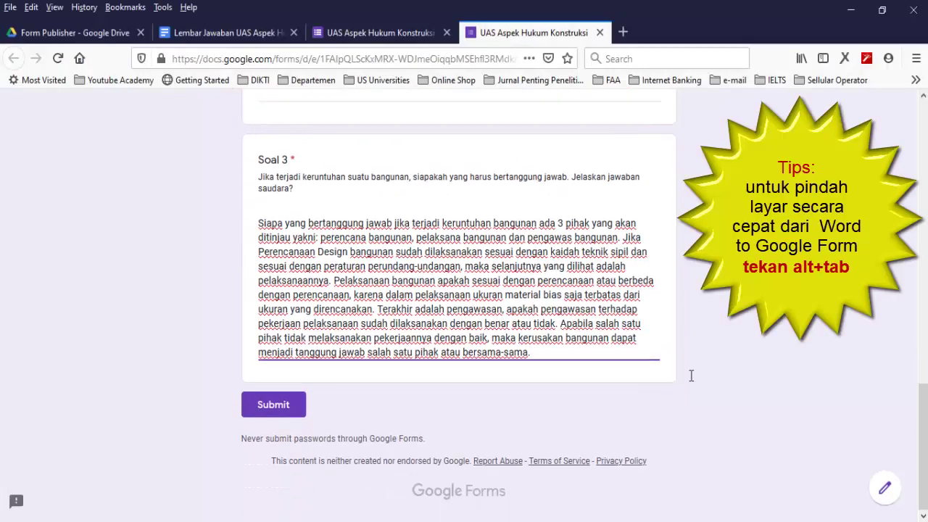
pyautogui.press('Tab')
pyautogui.press('Return')
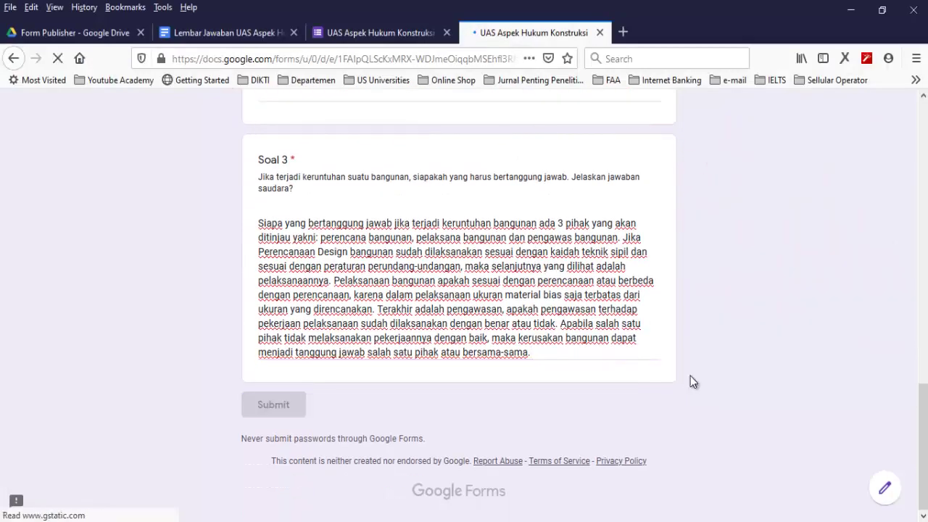
# Start a new blank response and enter the second student's name and NIM
pyautogui.press('Return')
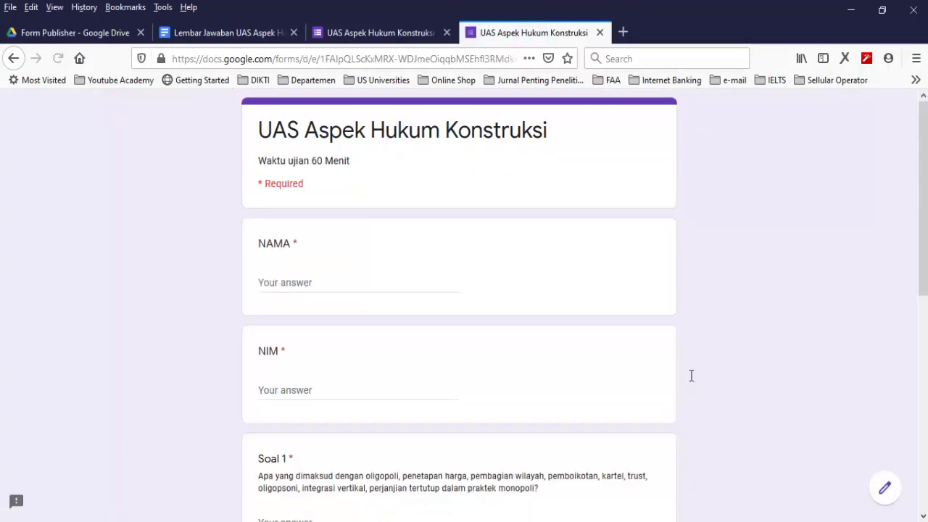
pyautogui.press('Tab')
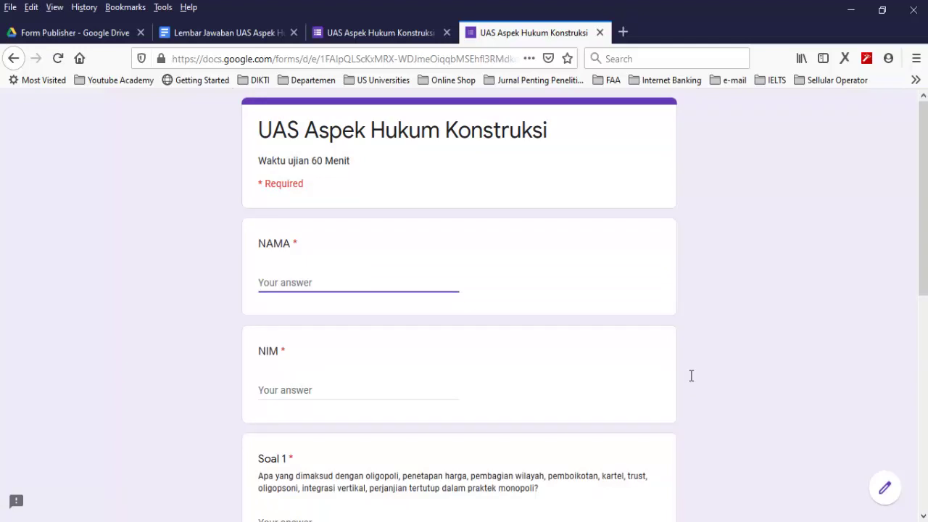
pyautogui.press('Left')
pyautogui.press('Left')
pyautogui.press('Left')
pyautogui.press('Left')
pyautogui.press('BackSpace')
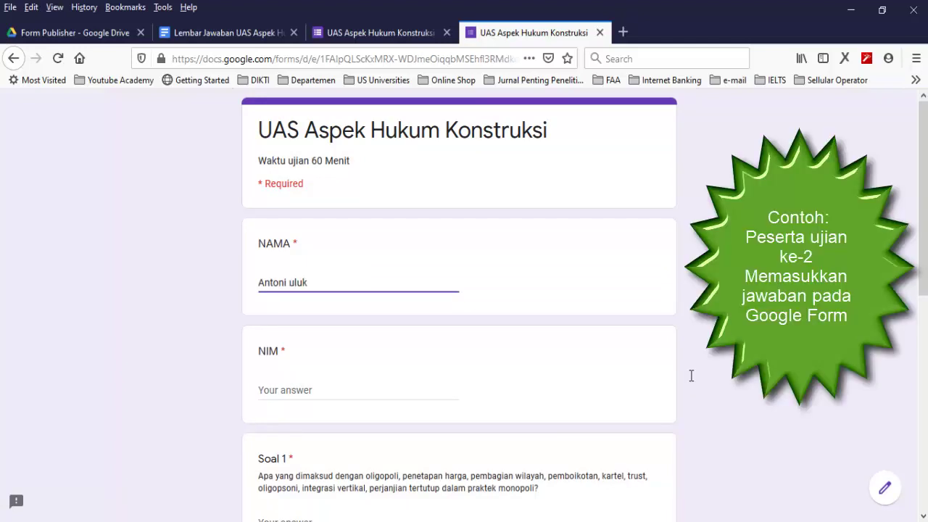
pyautogui.write('M')
pyautogui.press('Tab')
pyautogui.write('11')
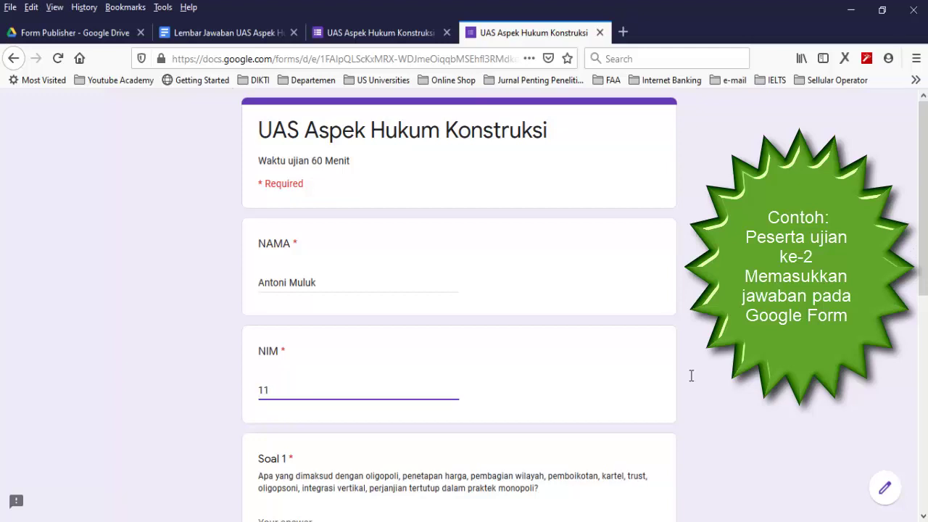
pyautogui.write('9111033')
# Copy the Pembagian Wilayah, Pemboikotan and Kartel paragraphs from Word into Soal 1
pyautogui.scroll(-3, 691, 376)
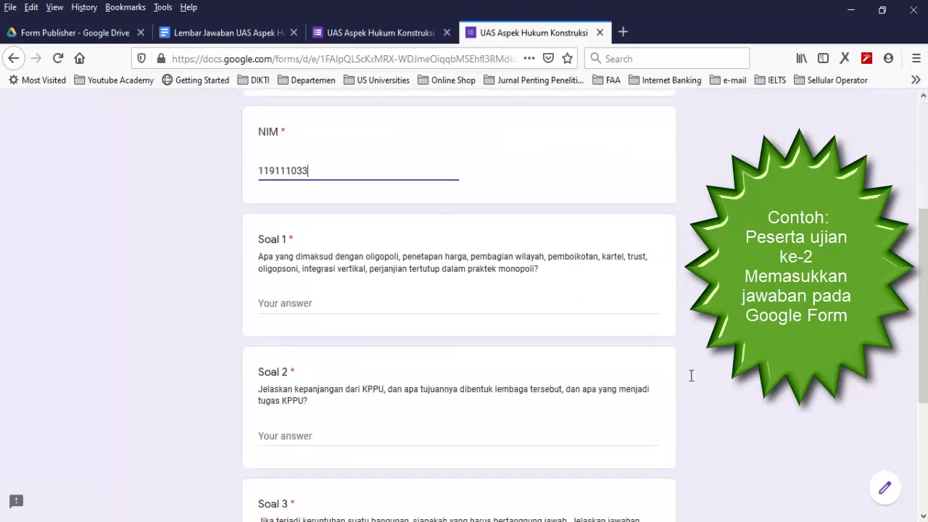
pyautogui.press('Tab')
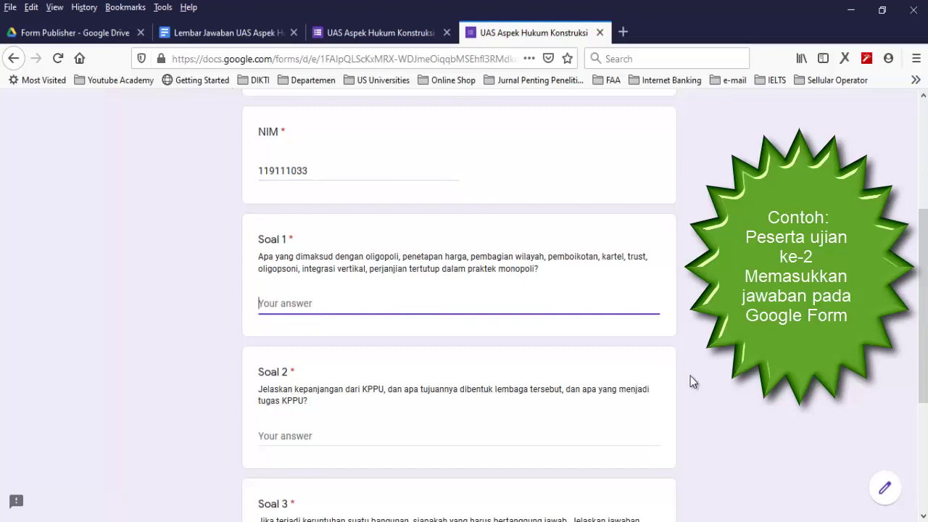
pyautogui.hotkey('alt', 'Tab')
pyautogui.scroll(15, 692, 376)
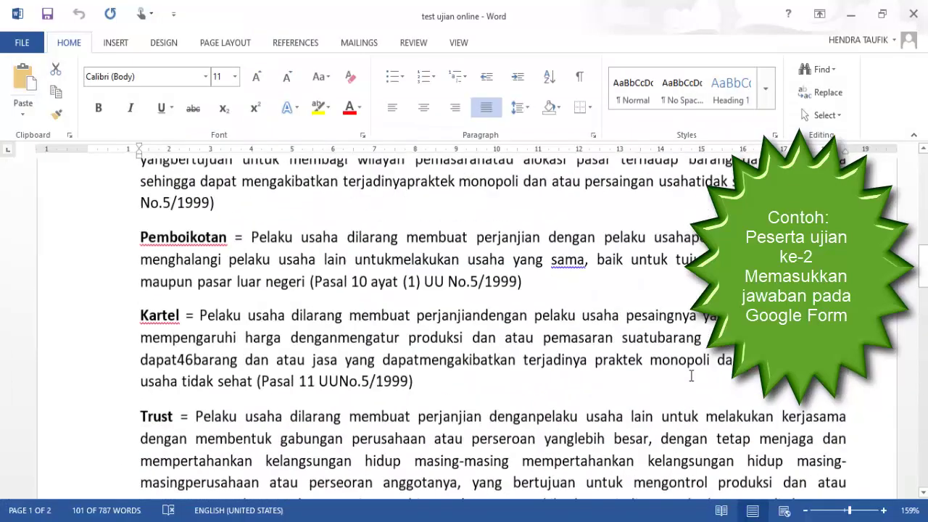
pyautogui.scroll(-6, 691, 376)
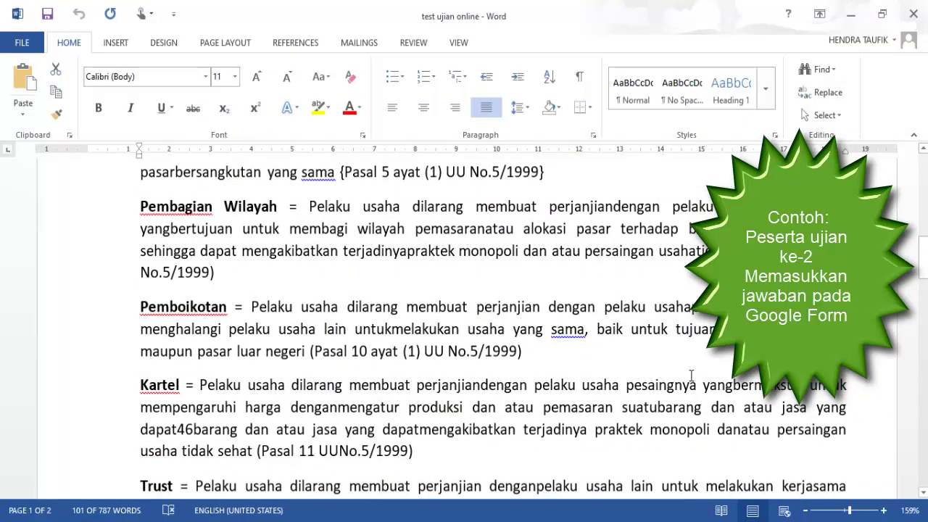
pyautogui.hotkey('ctrl', 'shift', 'Down')
pyautogui.hotkey('ctrl', 'shift', 'Down')
pyautogui.hotkey('ctrl', 'shift', 'Down')
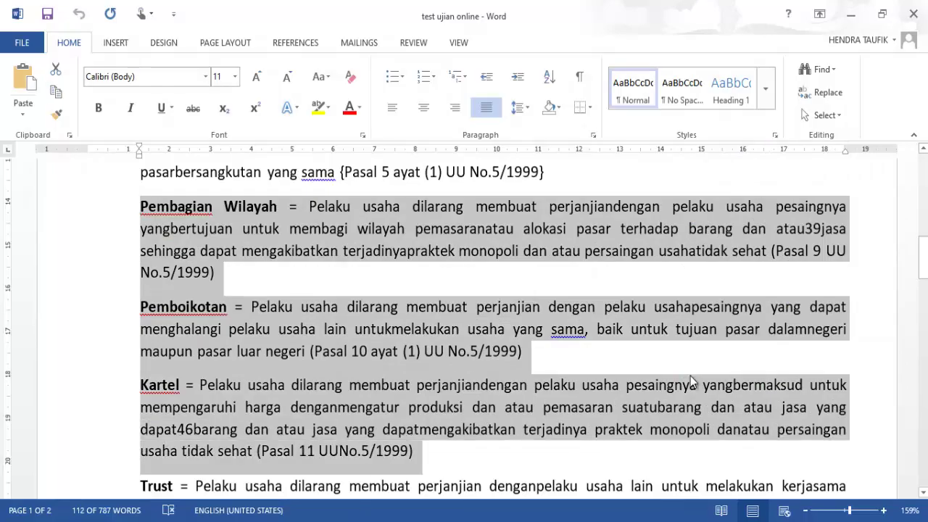
pyautogui.hotkey('ctrl', 'c')
pyautogui.hotkey('alt', 'Tab')
pyautogui.hotkey('ctrl', 'v')
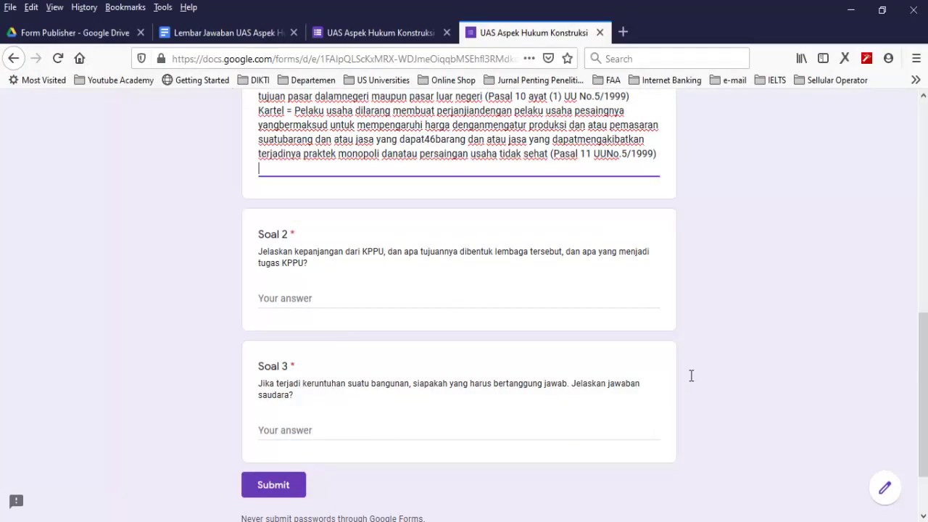
# Paste the KPPU answer text, ending at Pasal 28, from Word into Soal 2
pyautogui.press('Tab')
pyautogui.hotkey('alt', 'Tab')
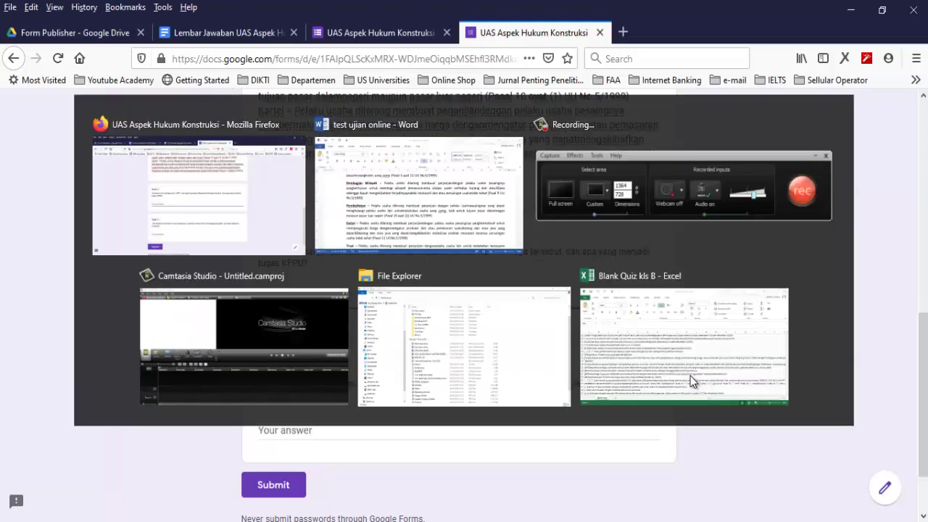
pyautogui.scroll(-15, 691, 376)
pyautogui.scroll(2, 690, 376)
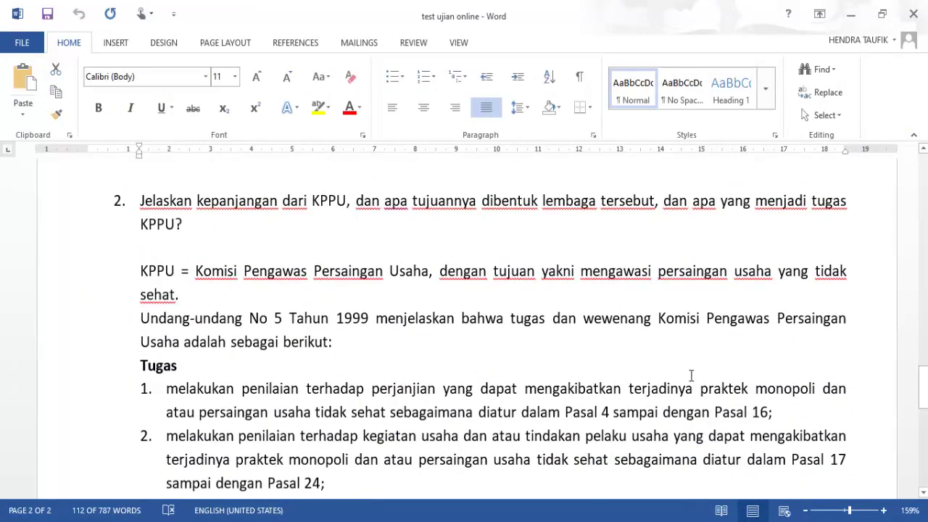
pyautogui.hotkey('shift', 'Down')
pyautogui.hotkey('shift', 'Down')
pyautogui.hotkey('shift', 'Down')
pyautogui.hotkey('shift', 'Down')
pyautogui.hotkey('shift', 'Down')
pyautogui.hotkey('shift', 'Down')
pyautogui.hotkey('shift', 'Down')
pyautogui.hotkey('shift', 'Down')
pyautogui.hotkey('shift', 'Down')
pyautogui.hotkey('shift', 'Down')
pyautogui.hotkey('shift', 'Down')
pyautogui.hotkey('shift', 'Down')
pyautogui.hotkey('shift', 'Down')
pyautogui.hotkey('shift', 'Down')
pyautogui.hotkey('shift', 'Down')
pyautogui.hotkey('shift', 'Down')
pyautogui.hotkey('shift', 'Up')
pyautogui.hotkey('shift', 'Up')
pyautogui.hotkey('shift', 'Up')
pyautogui.hotkey('shift', 'Up')
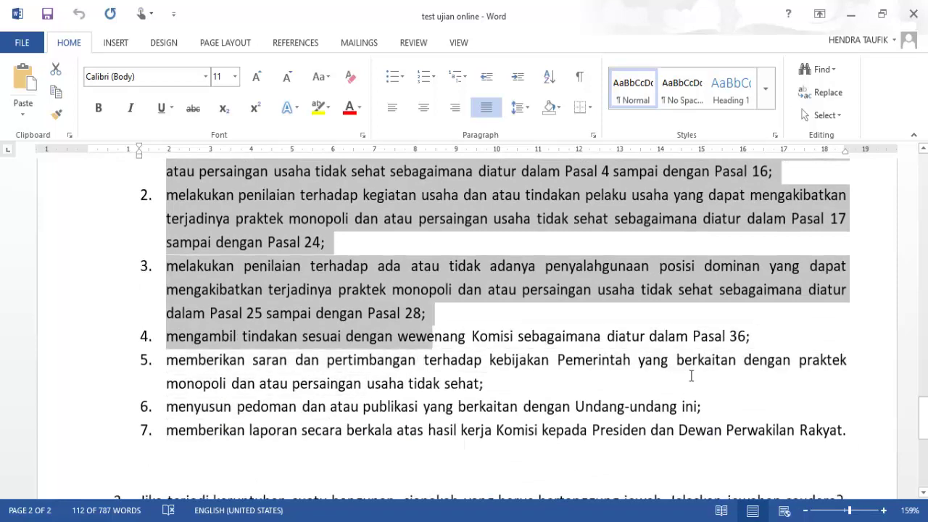
pyautogui.hotkey('shift', 'Up')
pyautogui.hotkey('shift', 'Down')
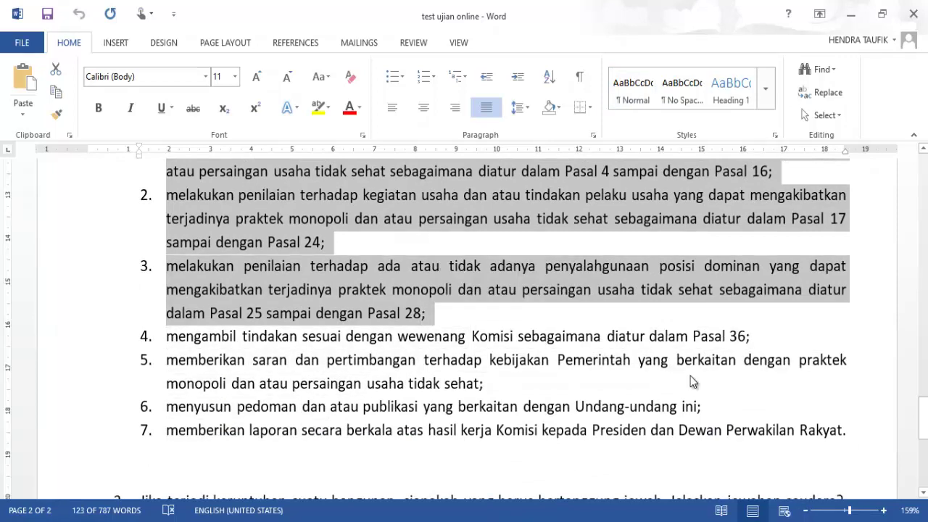
pyautogui.hotkey('alt', 'Tab')
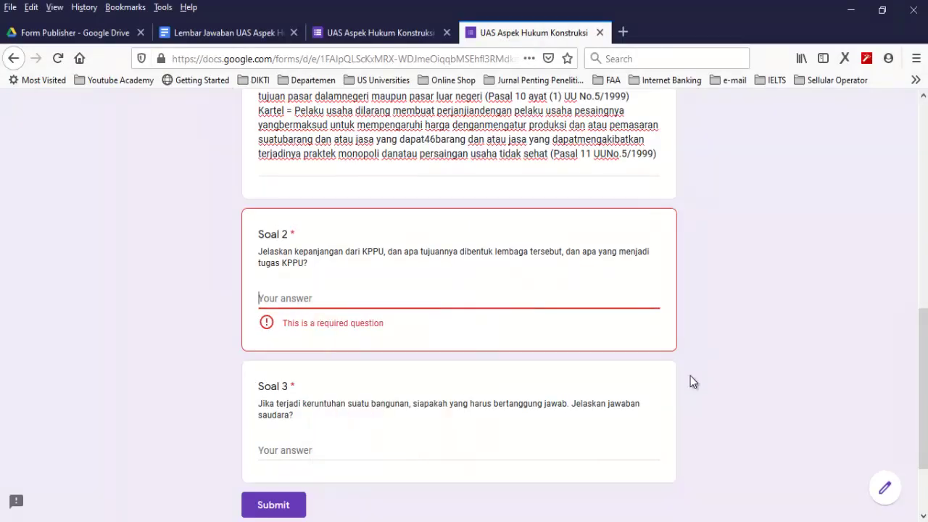
pyautogui.hotkey('ctrl', 'v')
# Copy the Soal 3 answer paragraph from Word into Soal 3 and submit the response
pyautogui.press('Tab')
pyautogui.hotkey('alt', 'Tab')
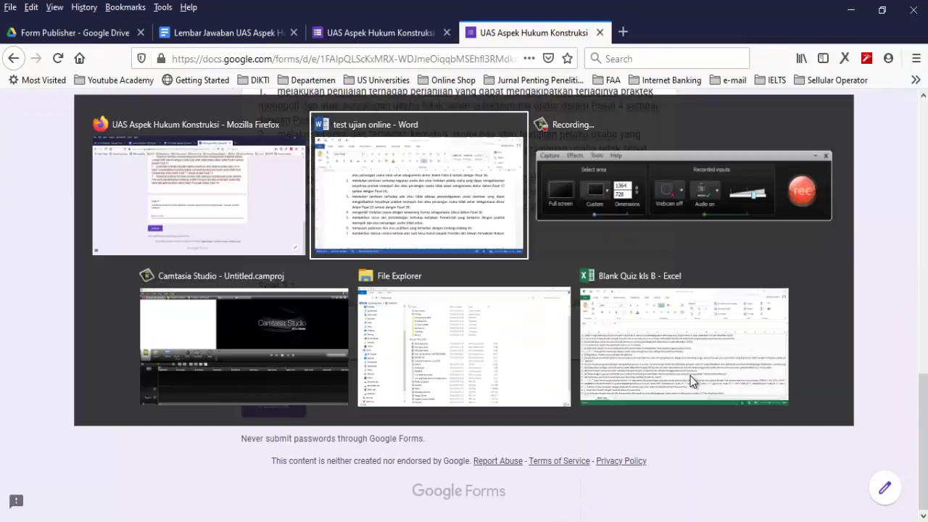
pyautogui.hotkey('shift', 'Down')
pyautogui.hotkey('shift', 'Down')
pyautogui.hotkey('shift', 'Down')
pyautogui.hotkey('shift', 'Down')
pyautogui.hotkey('shift', 'Down')
pyautogui.hotkey('shift', 'Down')
pyautogui.hotkey('shift', 'Down')
pyautogui.hotkey('shift', 'Down')
pyautogui.hotkey('shift', 'Down')
pyautogui.hotkey('ctrl', 'c')
pyautogui.hotkey('alt', 'Tab')
pyautogui.hotkey('ctrl', 'v')
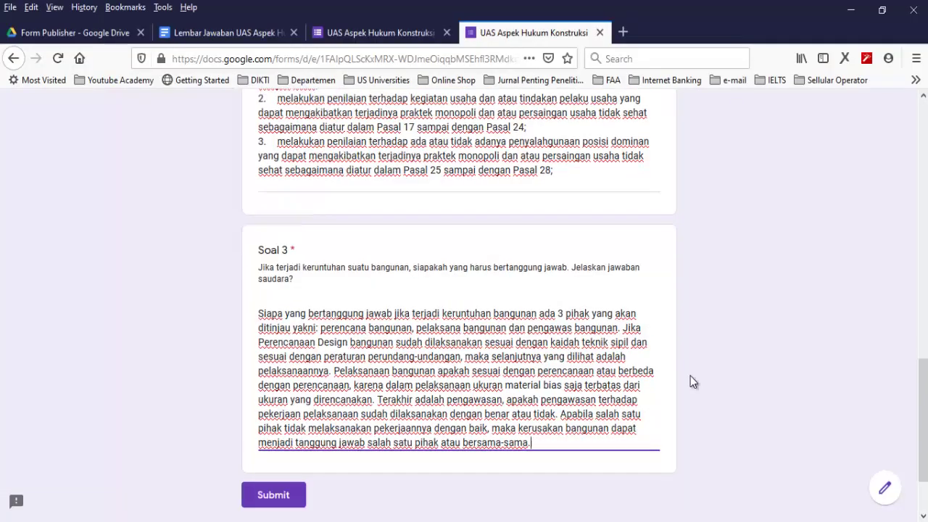
pyautogui.press('Tab')
pyautogui.press('Return')
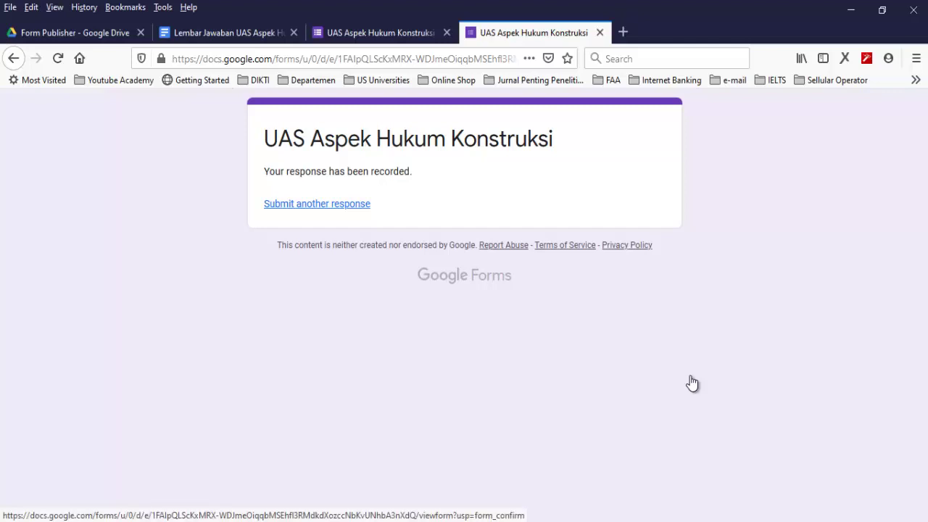
pyautogui.press('Return')
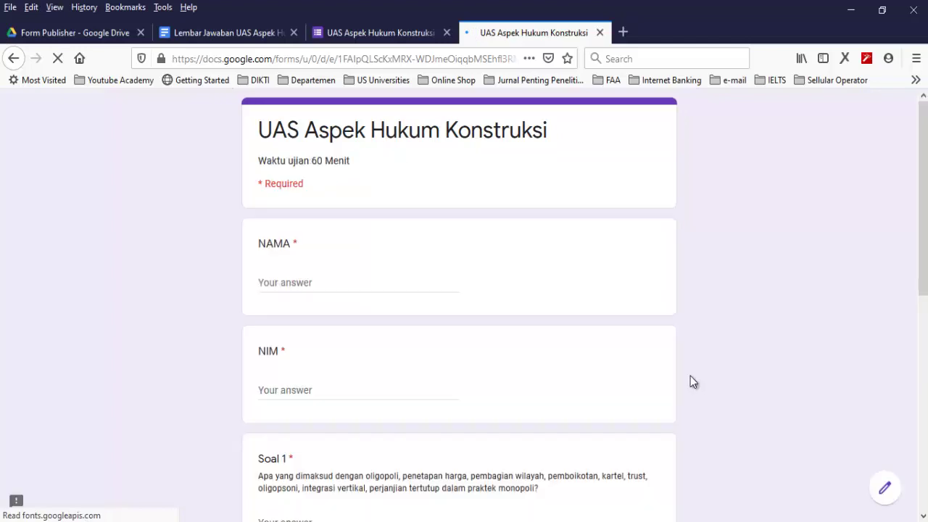
# Enter the next student's name and NIM in the NAMA and NIM fields
pyautogui.press('Tab')
pyautogui.write('A')
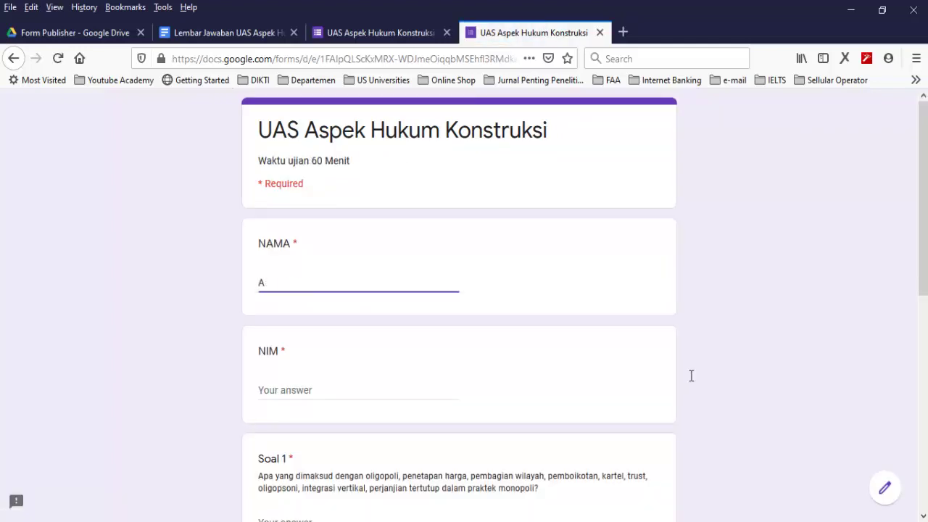
pyautogui.press('BackSpace')
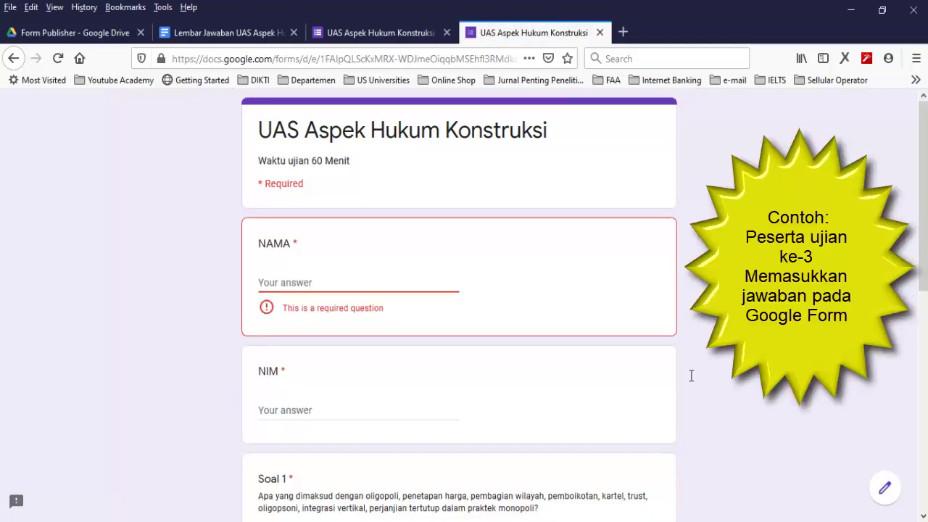
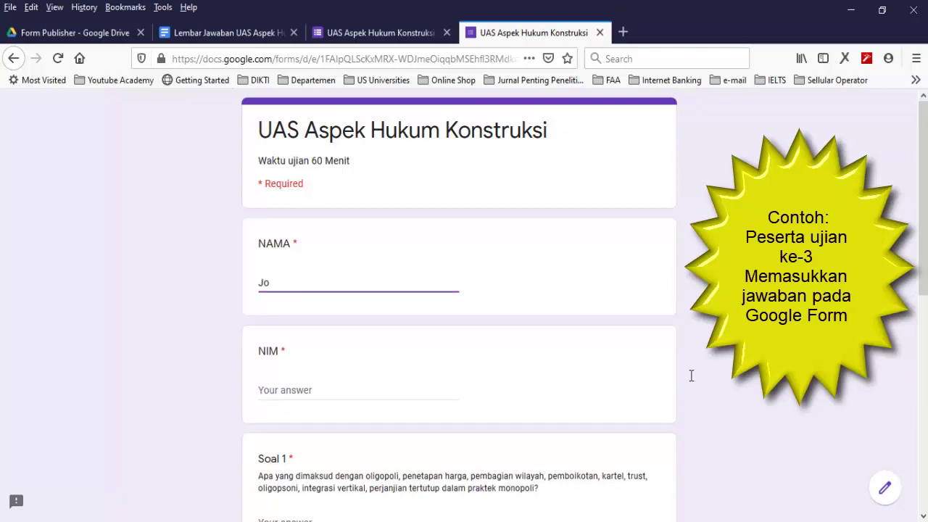
pyautogui.press('Tab')
pyautogui.write('1')
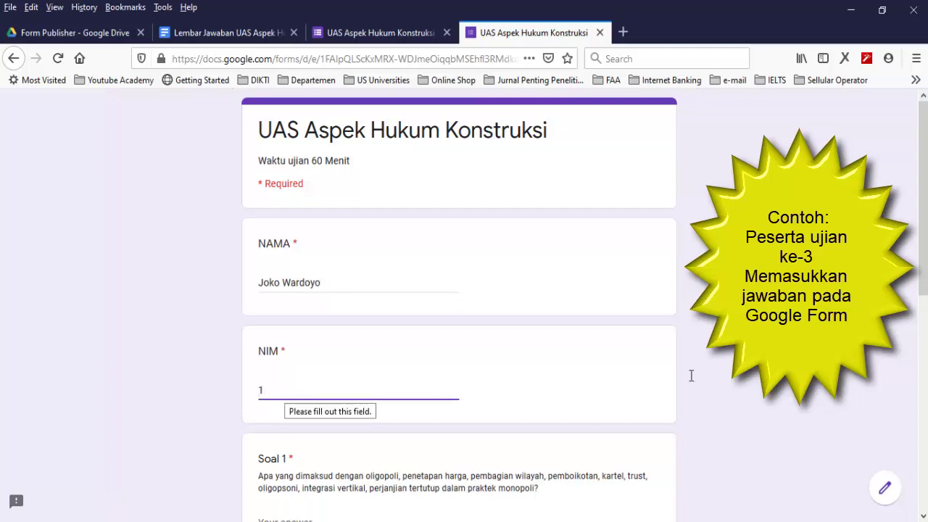
pyautogui.write('19111055')
# Copy the full answer text from the Word document into the Soal 1 box
pyautogui.scroll(-3, 691, 375)
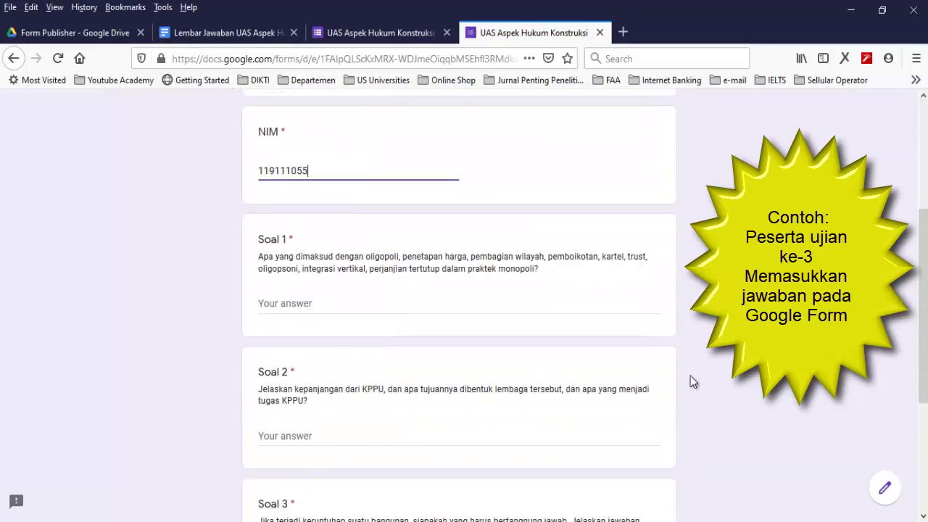
pyautogui.hotkey('alt', 'Tab')
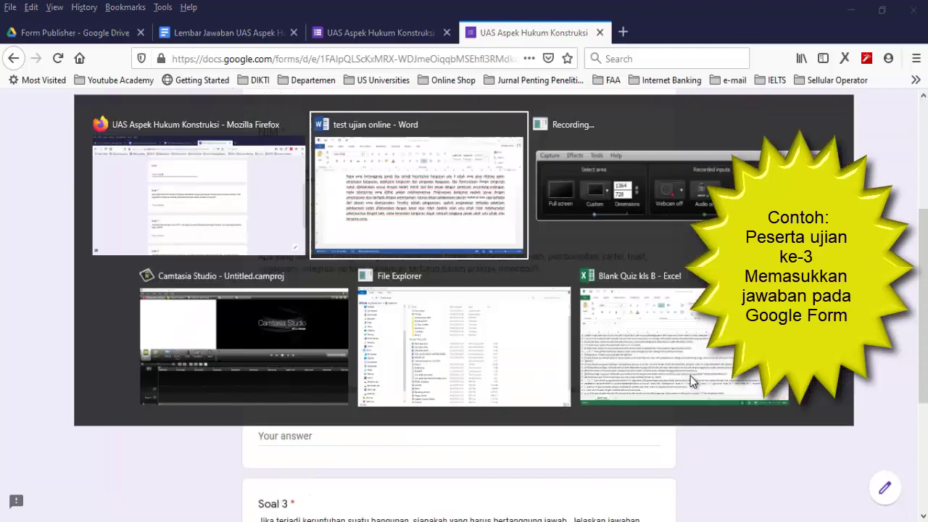
pyautogui.scroll(15, 691, 375)
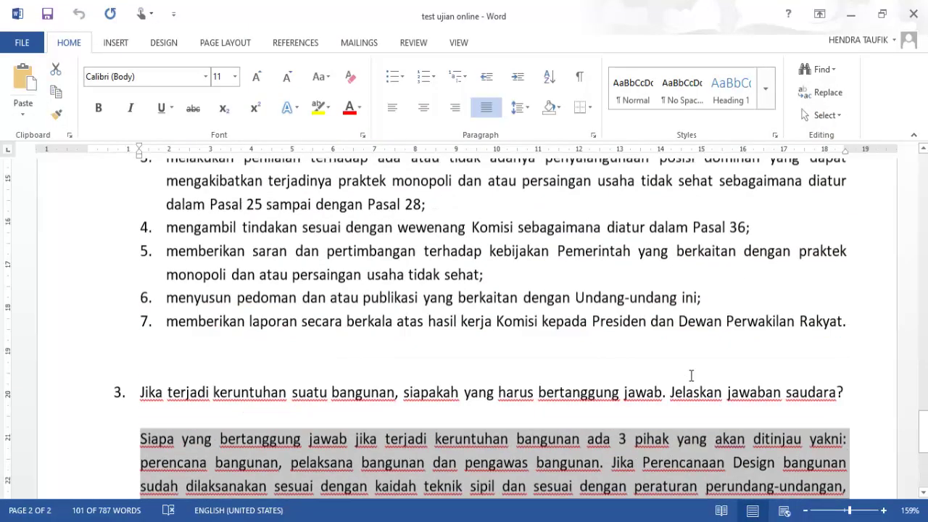
pyautogui.scroll(8, 692, 375)
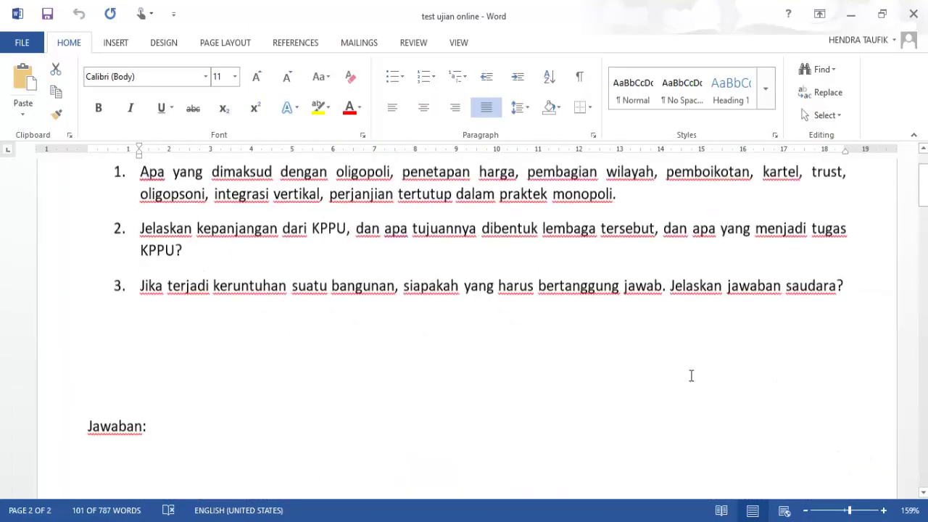
pyautogui.scroll(-10, 690, 376)
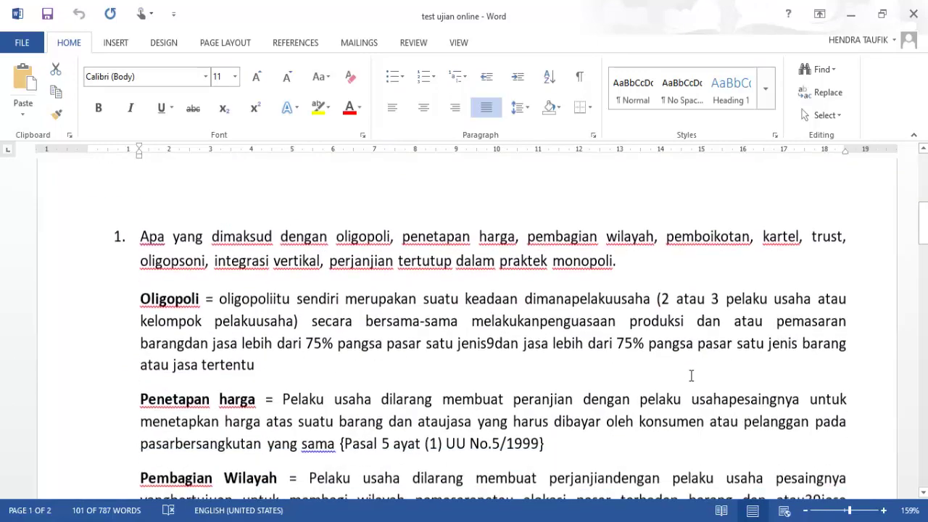
pyautogui.hotkey('ctrl', 'a')
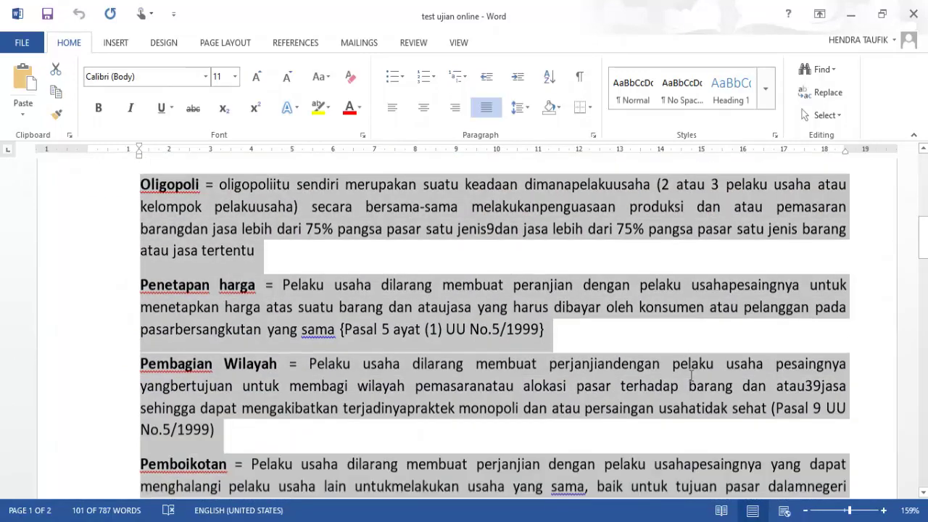
pyautogui.scroll(-12, 690, 376)
pyautogui.hotkey('ctrl', 'c')
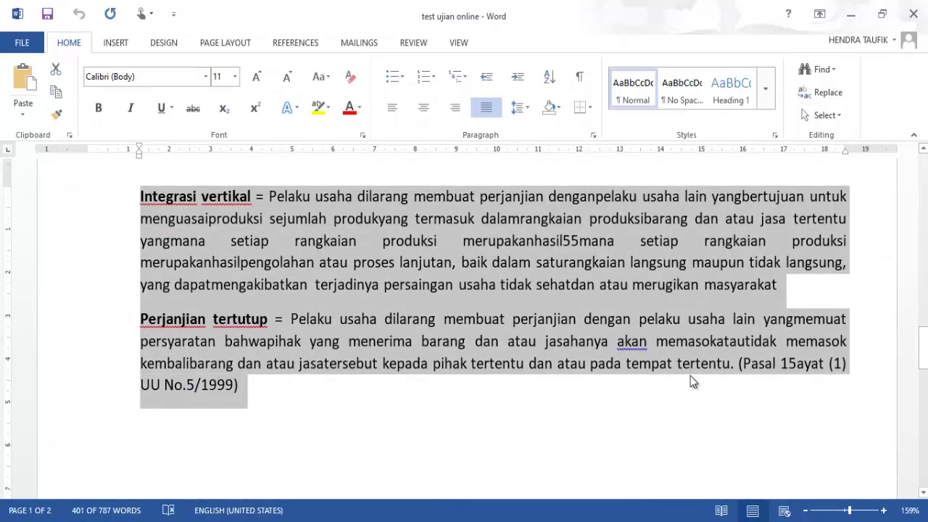
pyautogui.hotkey('alt', 'Tab')
pyautogui.hotkey('ctrl', 'v')
# Copy the KPPU answer text from Word into the Soal 2 box
pyautogui.press('Tab')
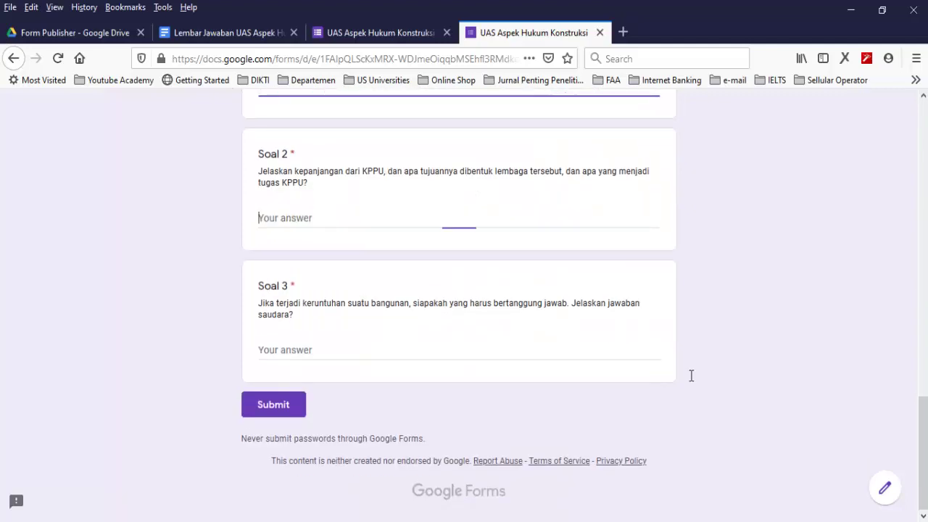
pyautogui.hotkey('alt', 'Tab')
pyautogui.scroll(2, 691, 376)
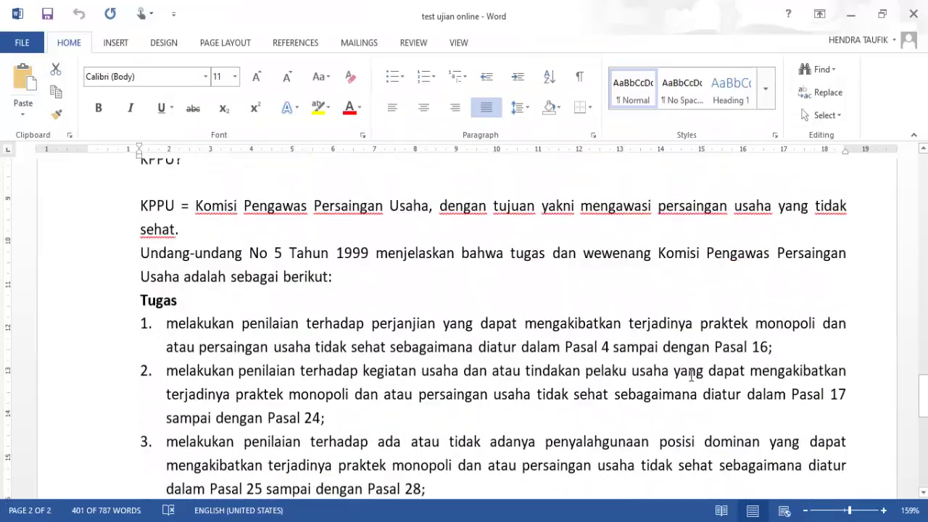
pyautogui.moveTo(85, 177); pyautogui.dragTo(911, 199)
pyautogui.hotkey('ctrl', 'c')
pyautogui.hotkey('alt', 'Tab')
pyautogui.hotkey('ctrl', 'v')
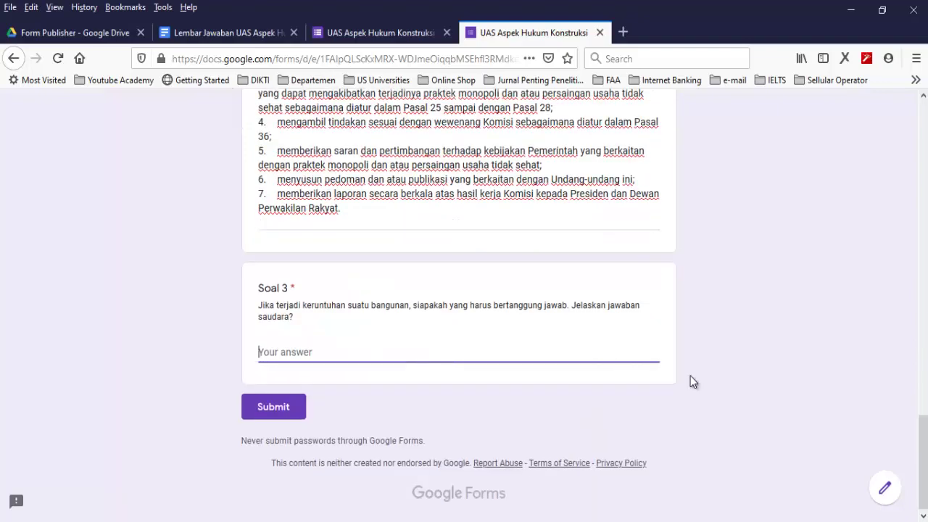
# Paste the building-collapse answer paragraph from Word into the Soal 3 box
pyautogui.hotkey('alt', 'Tab')
pyautogui.scroll(-5, 691, 376)
pyautogui.tripleClick(690, 376)
pyautogui.hotkey('ctrl', 'c')
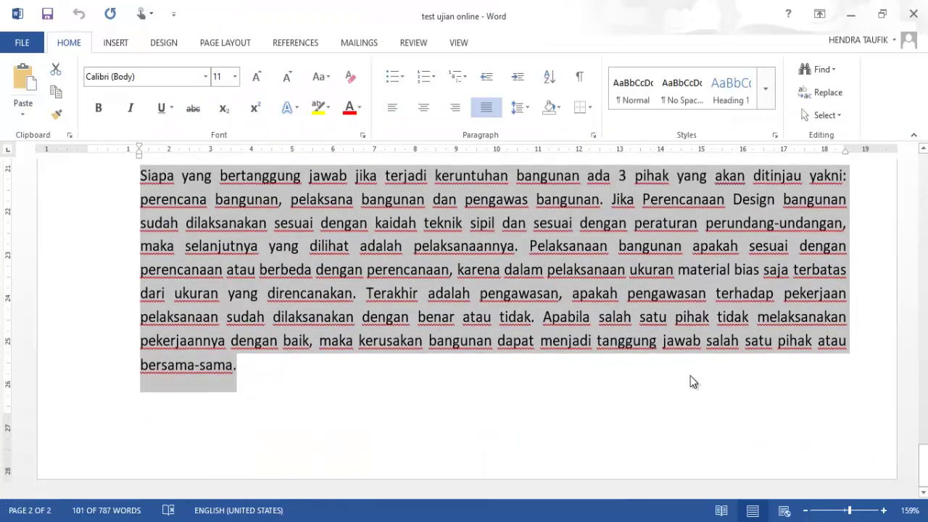
pyautogui.hotkey('alt', 'Tab')
pyautogui.press('Menu')
pyautogui.press('p')
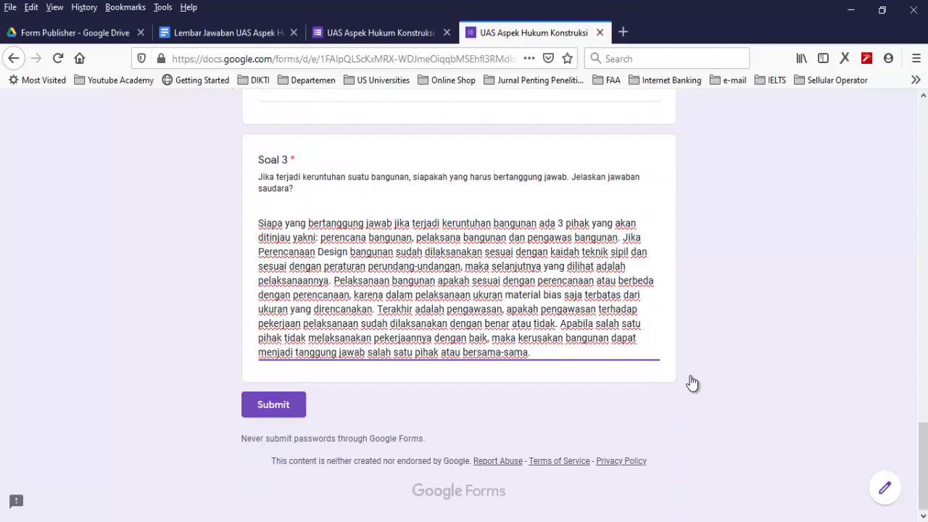
pyautogui.press('Tab')
# Submit the completed response and return to the Form Publisher folder in Google Drive
pyautogui.press('Return')
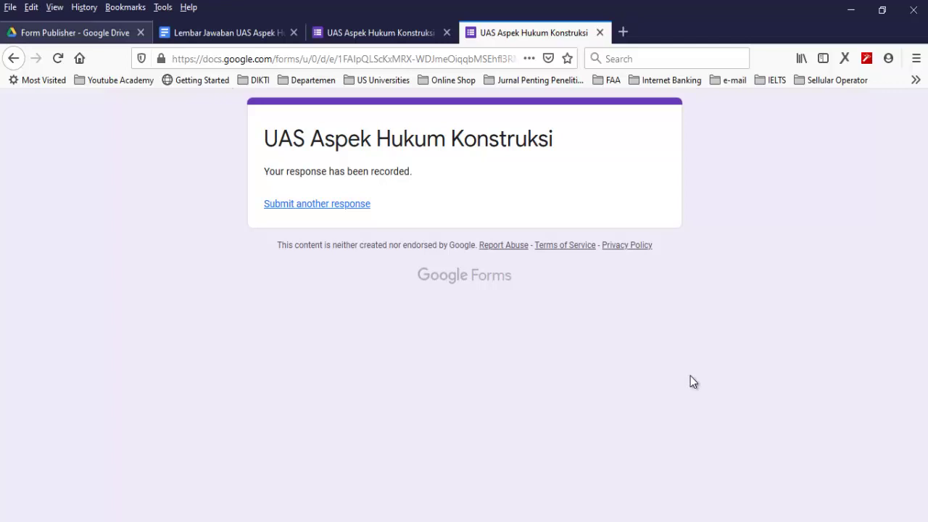
pyautogui.hotkey('ctrl', '1')
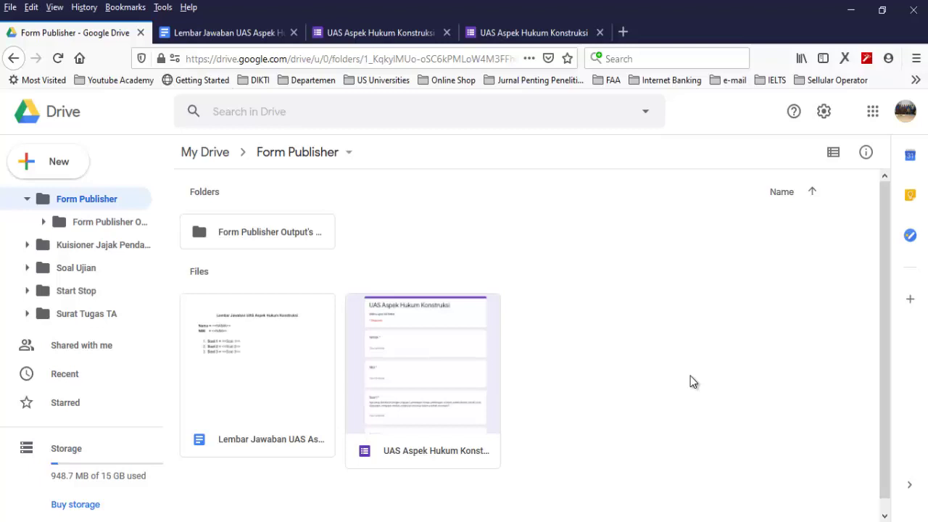
pyautogui.press('Right')
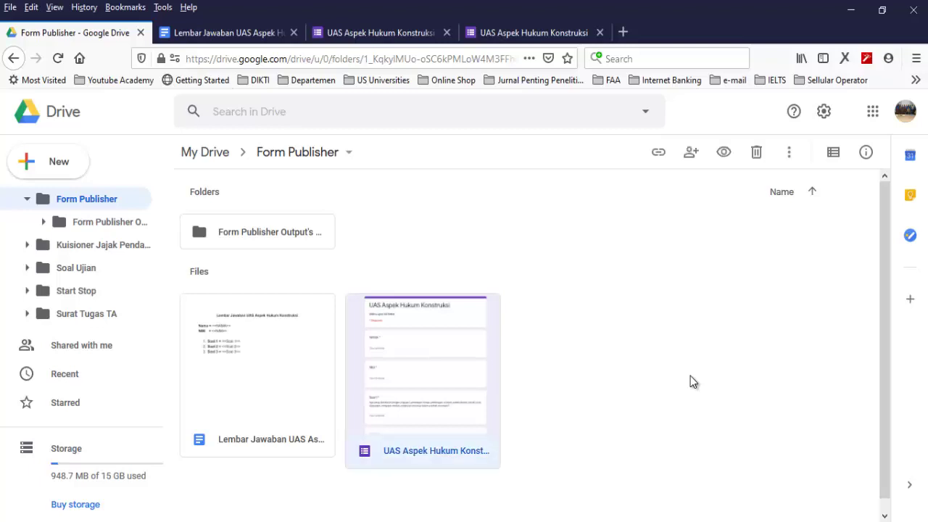
pyautogui.press('Left')
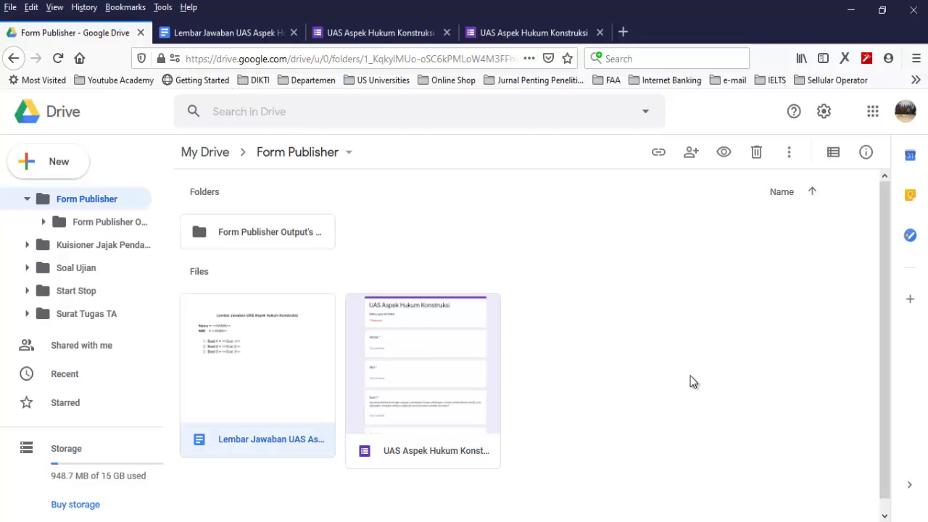
# Open Form Publisher Output's Folder and the first generated answer sheet in a new tab
pyautogui.press('Up')
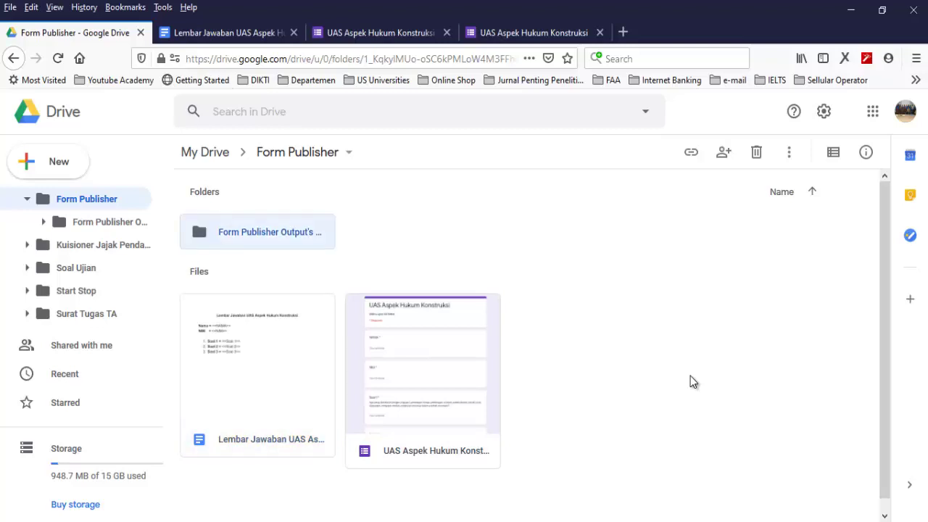
pyautogui.press('Return')
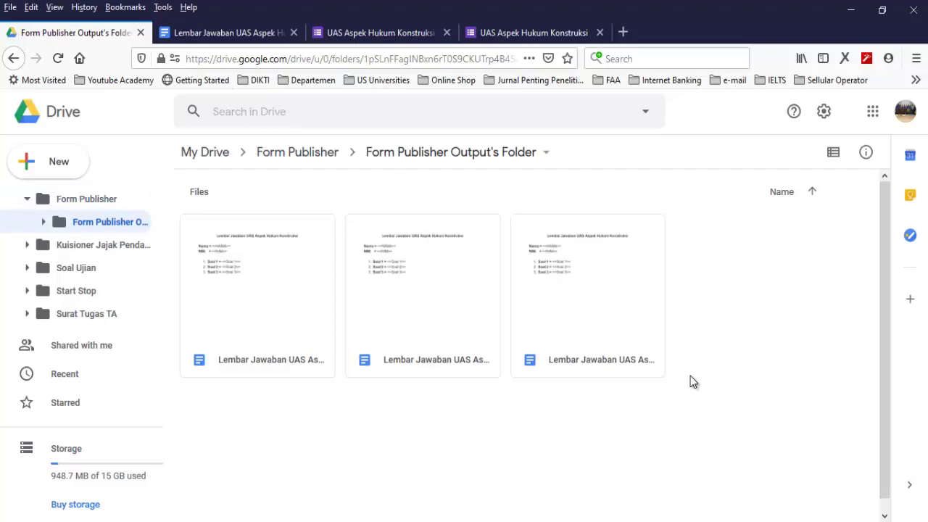
pyautogui.press('Down')
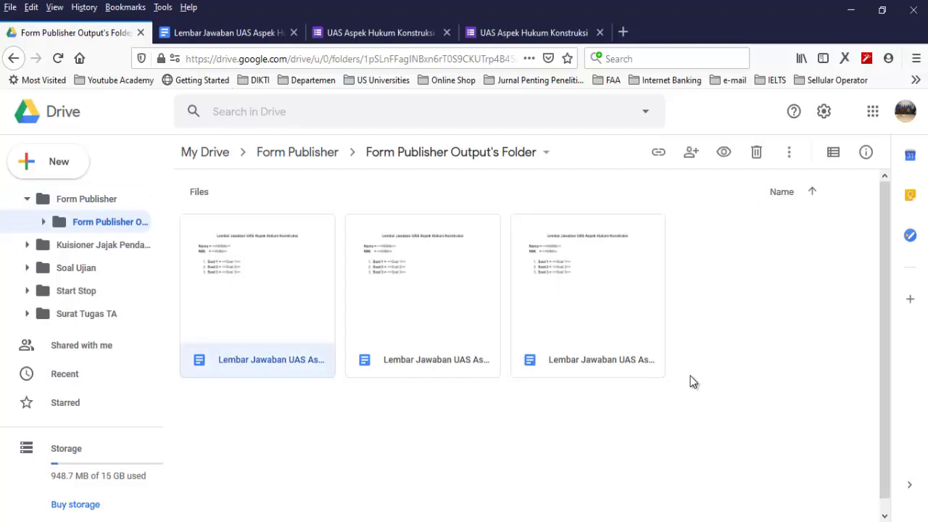
pyautogui.press('Return')
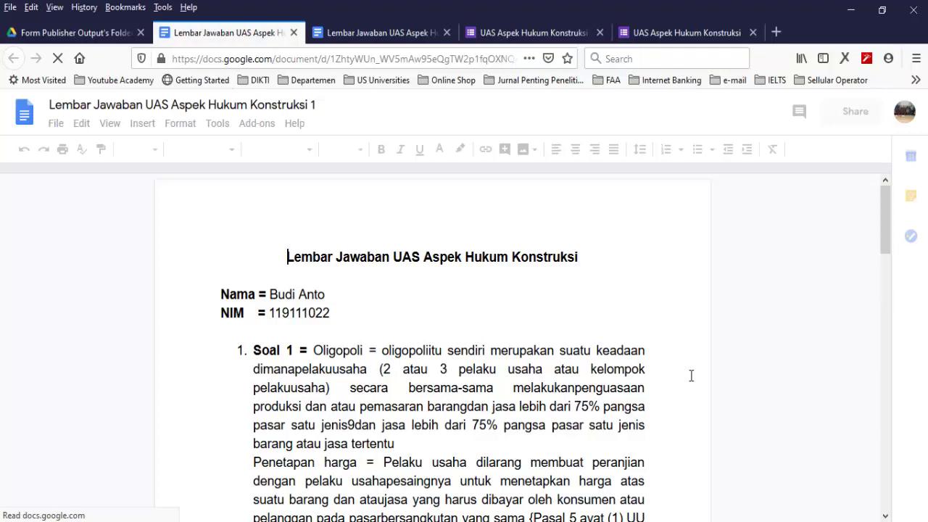
# Read through the first answer sheet, then open Lembar Jawaban UAS Aspek Hukum Konstruksi 2
pyautogui.scroll(-3, 691, 374)
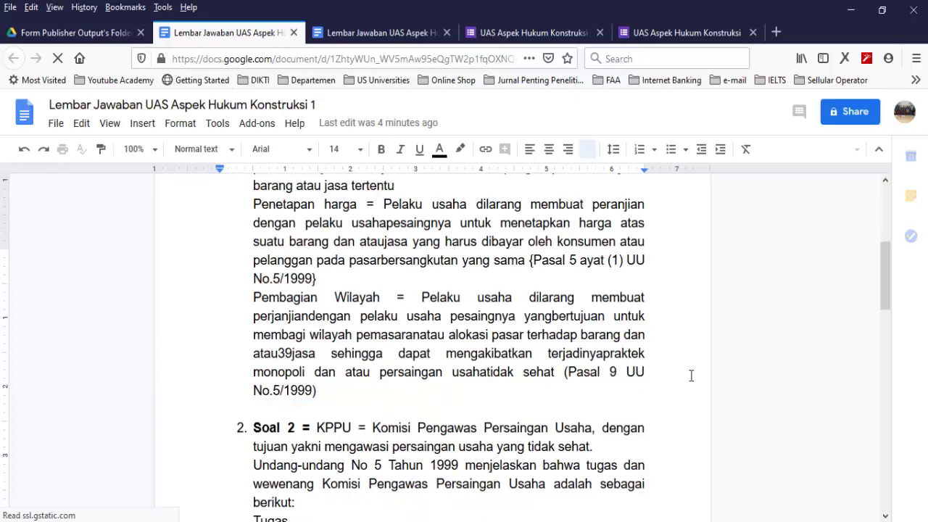
pyautogui.scroll(-2, 691, 375)
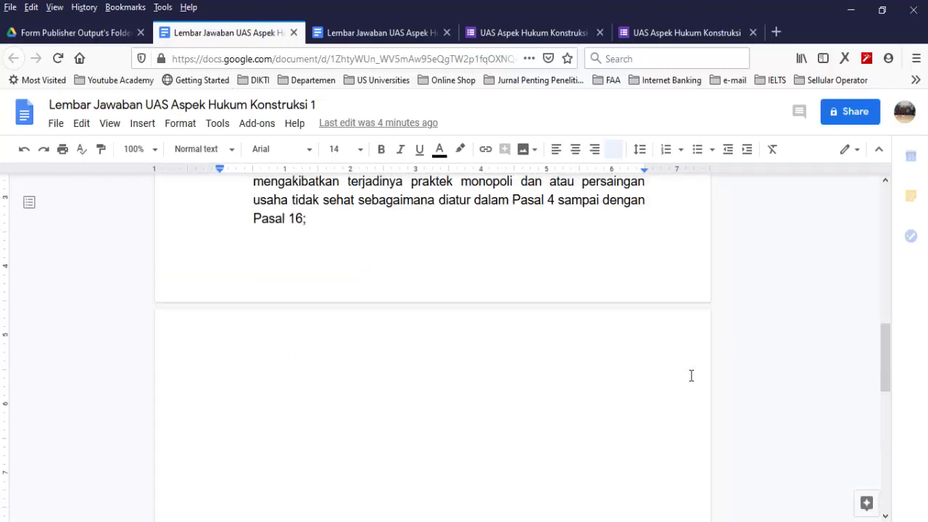
pyautogui.scroll(-10, 692, 375)
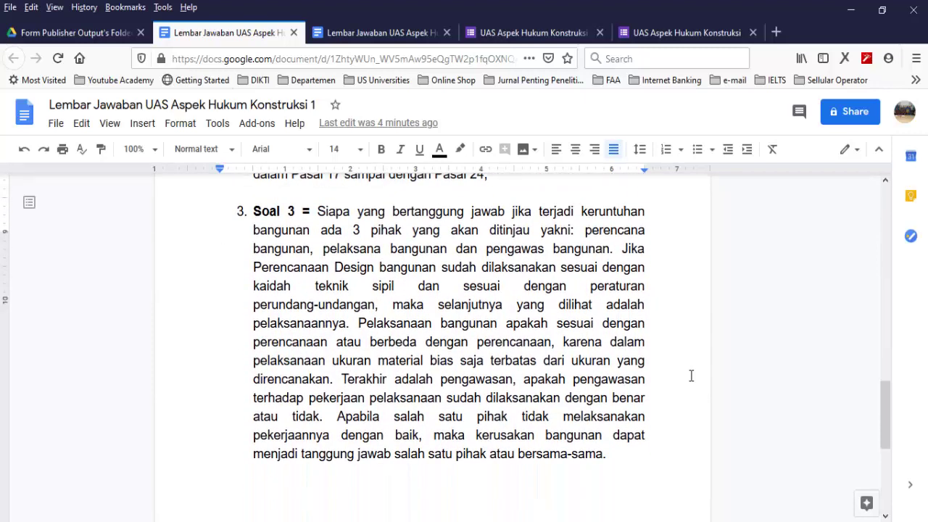
pyautogui.hotkey('ctrl', 'shift', 'Tab')
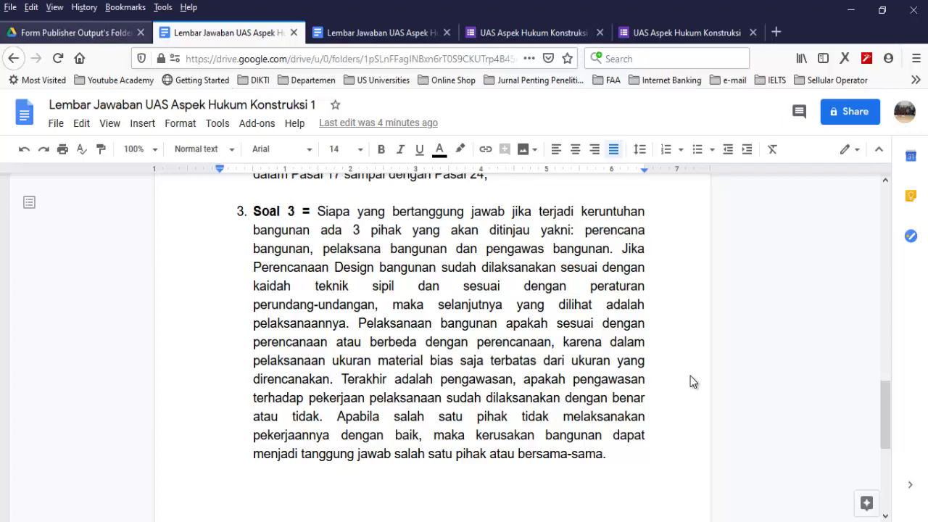
pyautogui.press('Right')
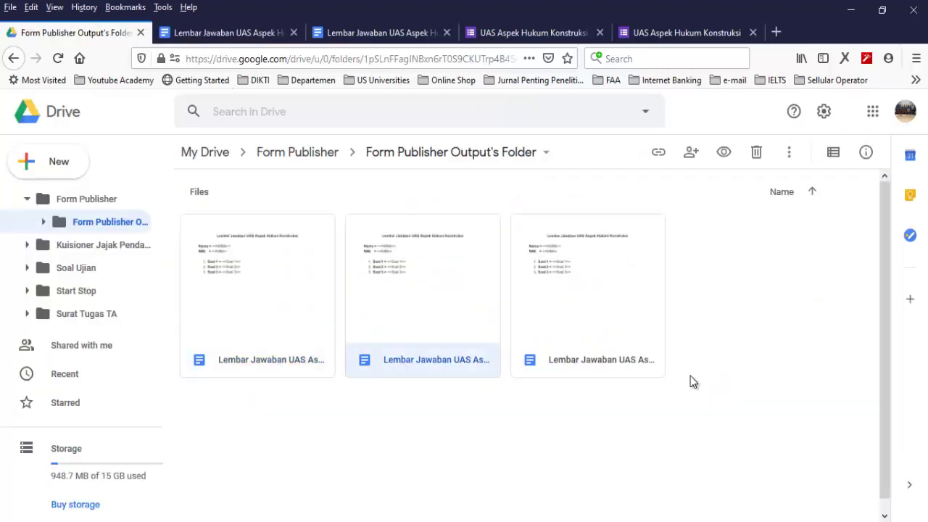
pyautogui.press('Return')
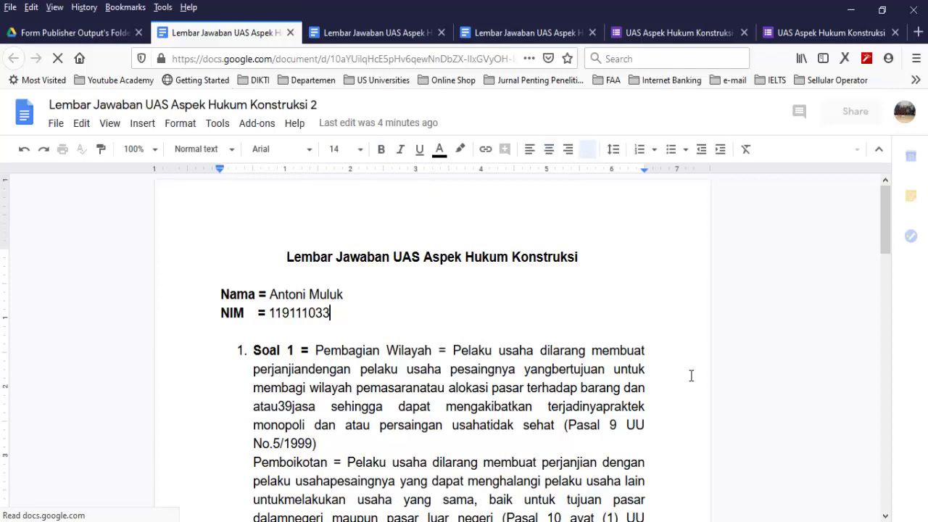
# Review the second answer sheet, then open Lembar Jawaban UAS Aspek Hukum Konstruksi 3 from Drive
pyautogui.scroll(-3, 691, 376)
pyautogui.scroll(-2, 691, 376)
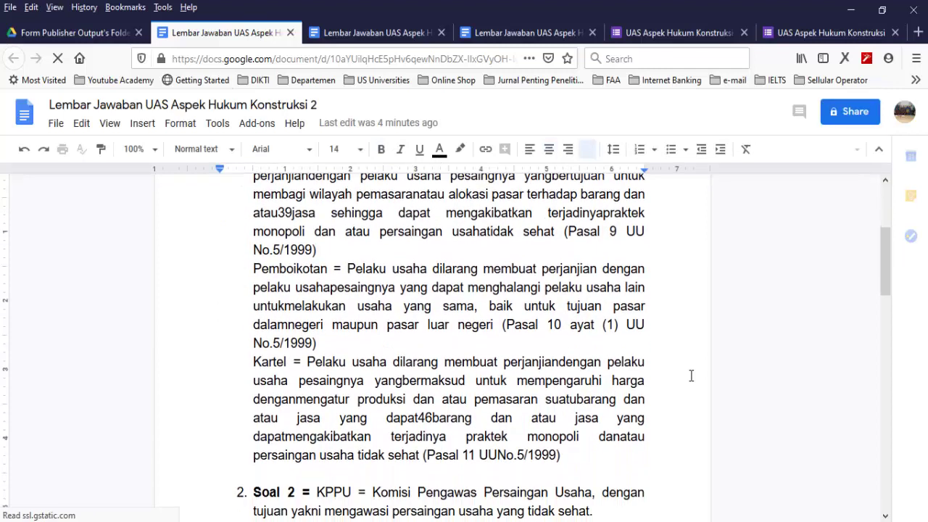
pyautogui.scroll(-14, 691, 376)
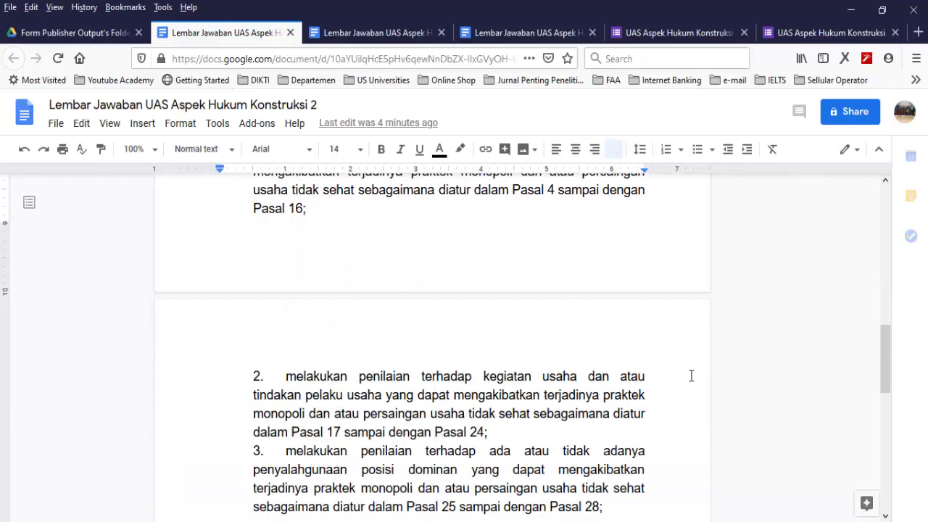
pyautogui.scroll(-7, 691, 376)
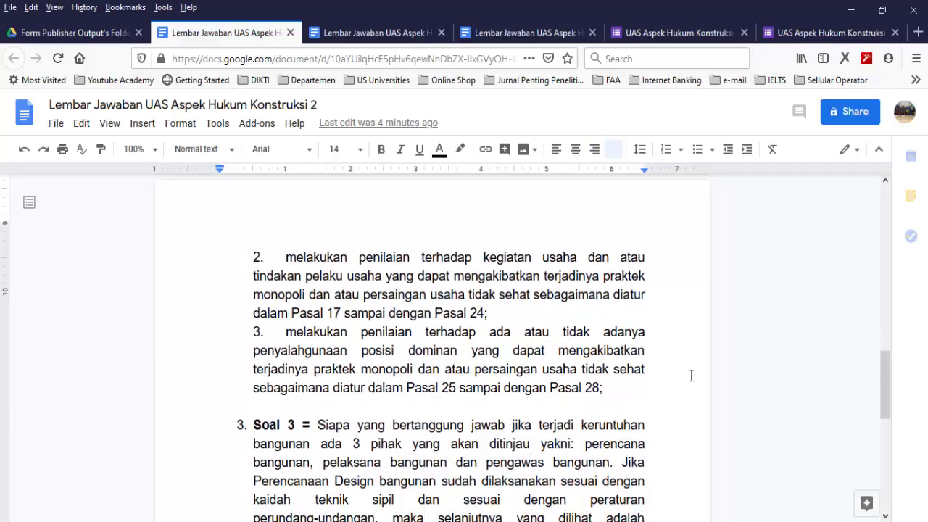
pyautogui.scroll(-5, 691, 376)
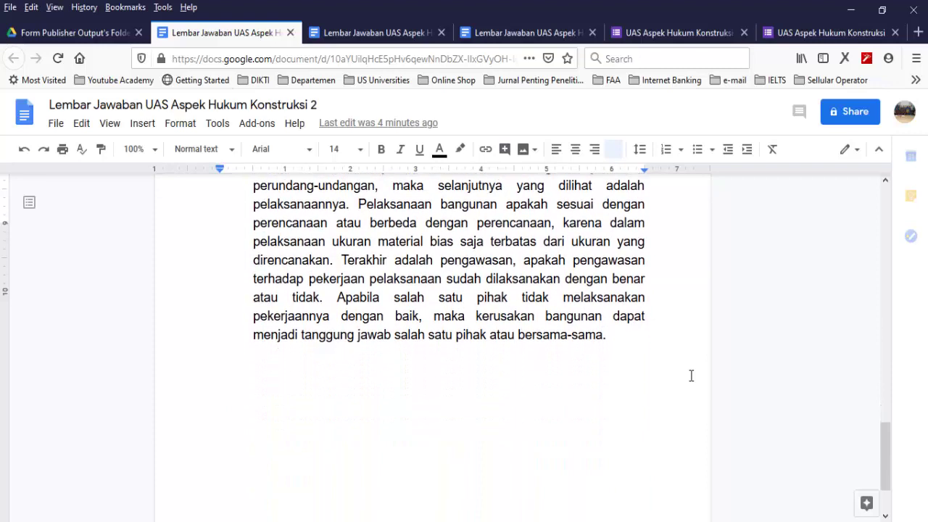
pyautogui.hotkey('ctrl', 'shift', 'Tab')
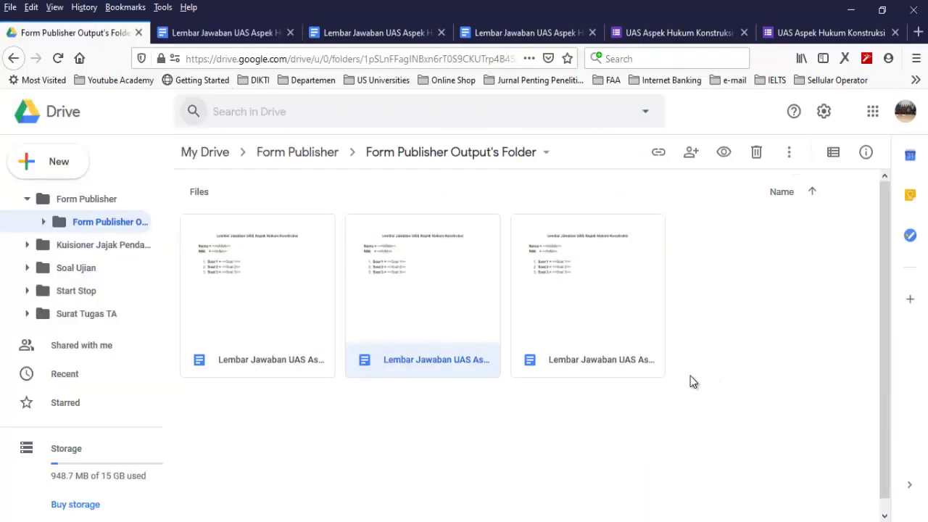
pyautogui.press('Right')
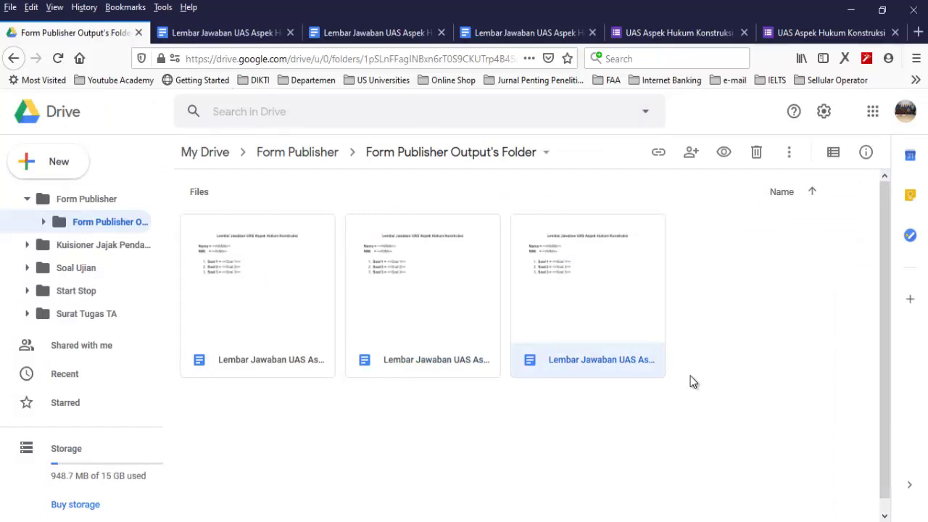
pyautogui.press('Return')
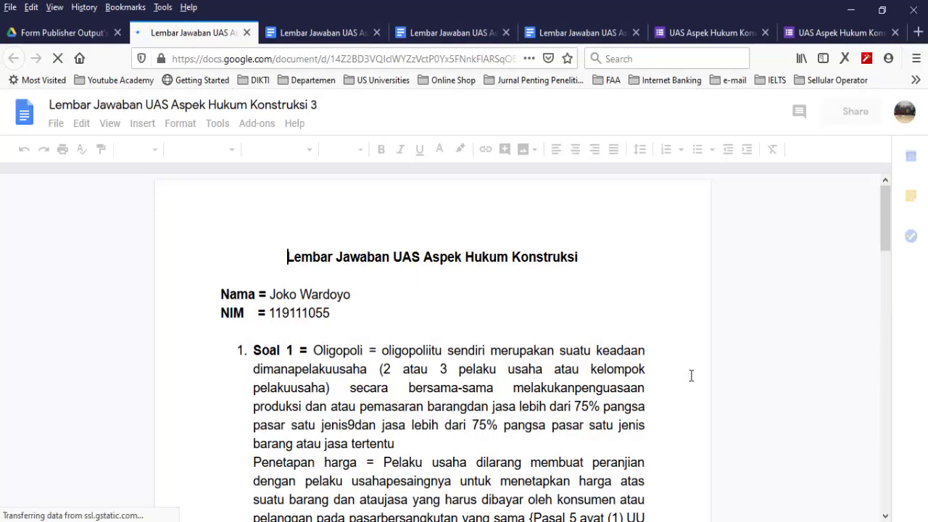
# Scroll through the third answer sheet to check the student's filled-in answers
pyautogui.scroll(-5, 692, 376)
pyautogui.scroll(2, 691, 376)
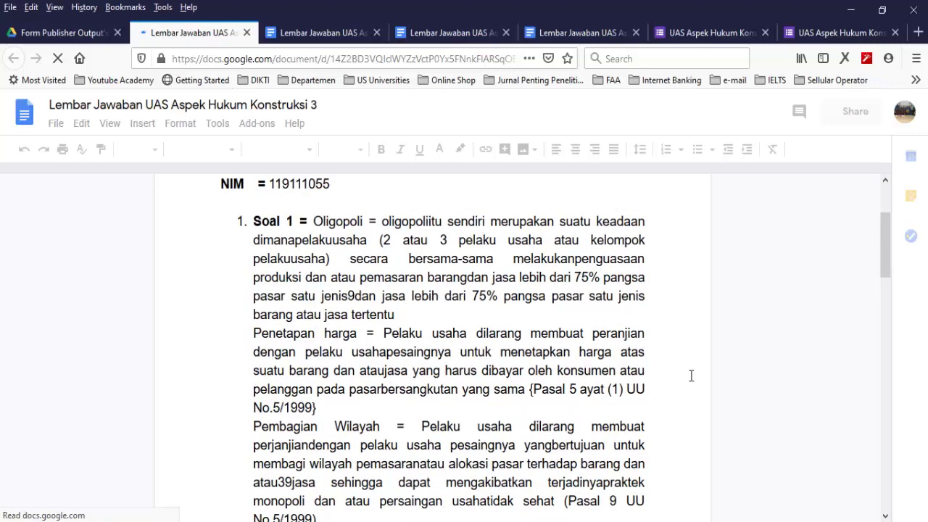
pyautogui.scroll(-5, 692, 376)
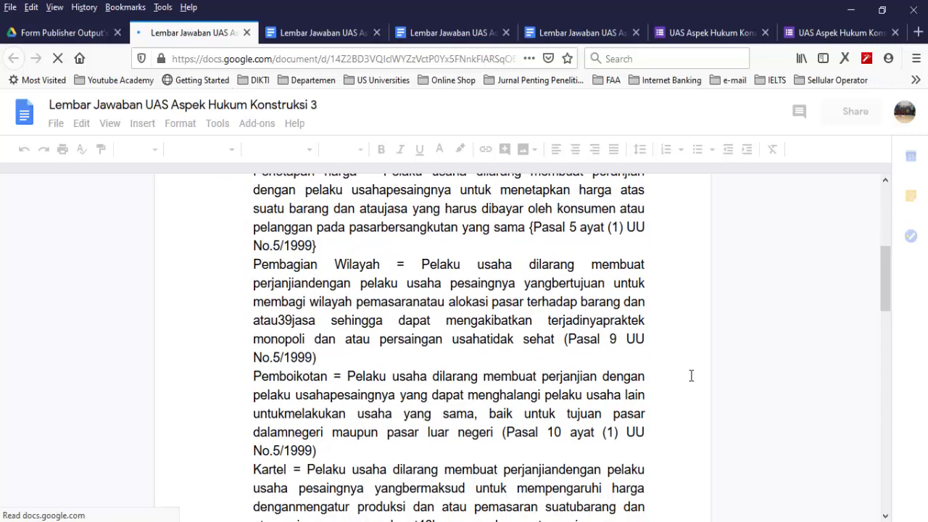
pyautogui.scroll(-3, 691, 376)
pyautogui.scroll(-3, 691, 376)
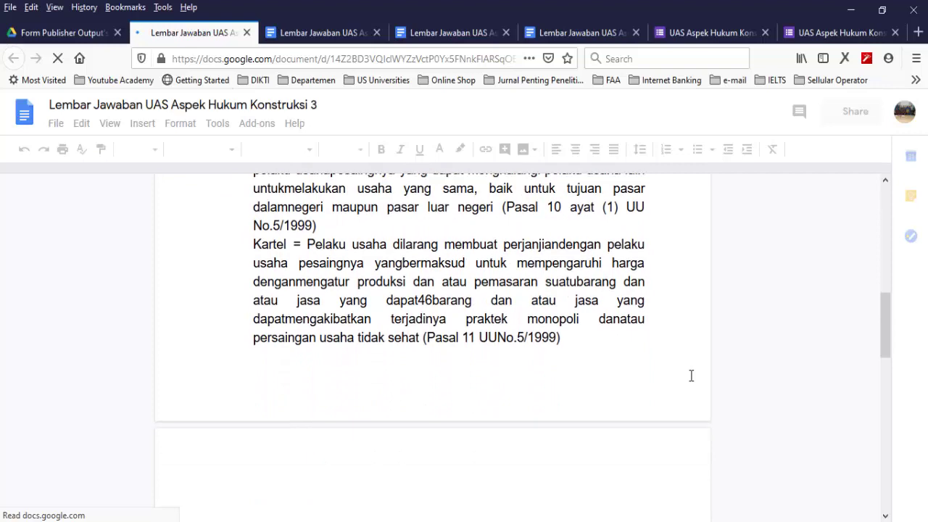
pyautogui.scroll(-12, 691, 376)
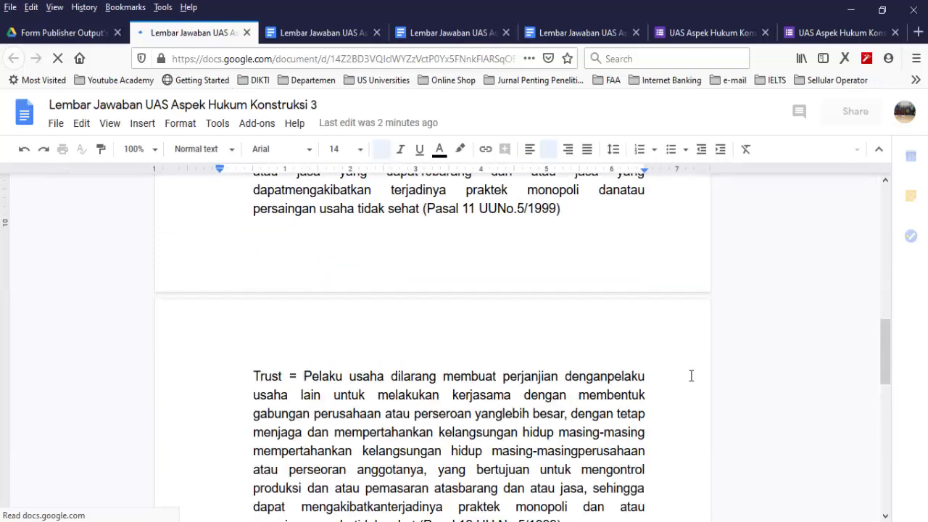
pyautogui.scroll(-8, 691, 375)
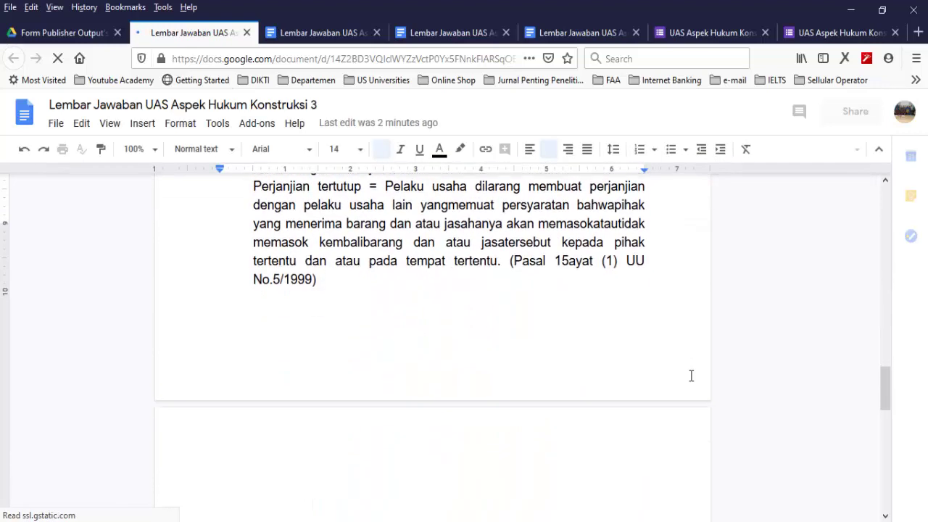
pyautogui.scroll(-5, 691, 376)
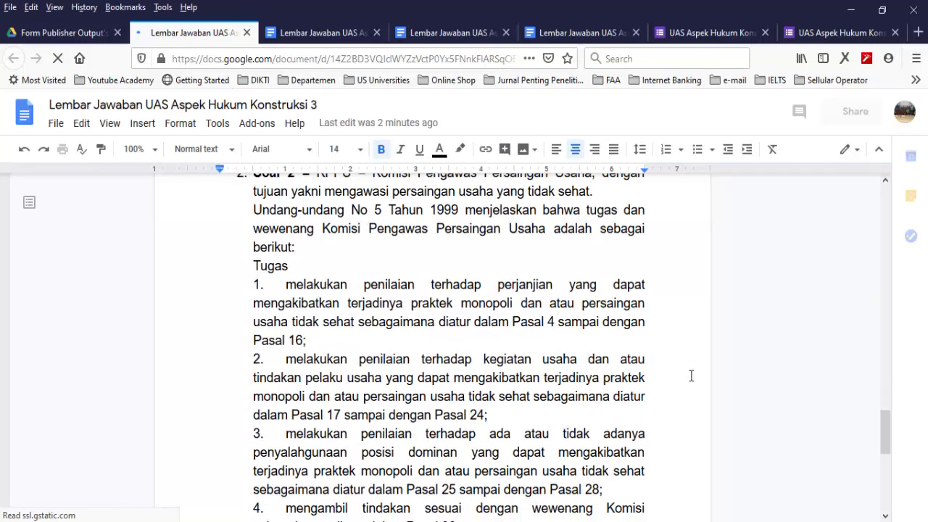
pyautogui.scroll(8, 691, 375)
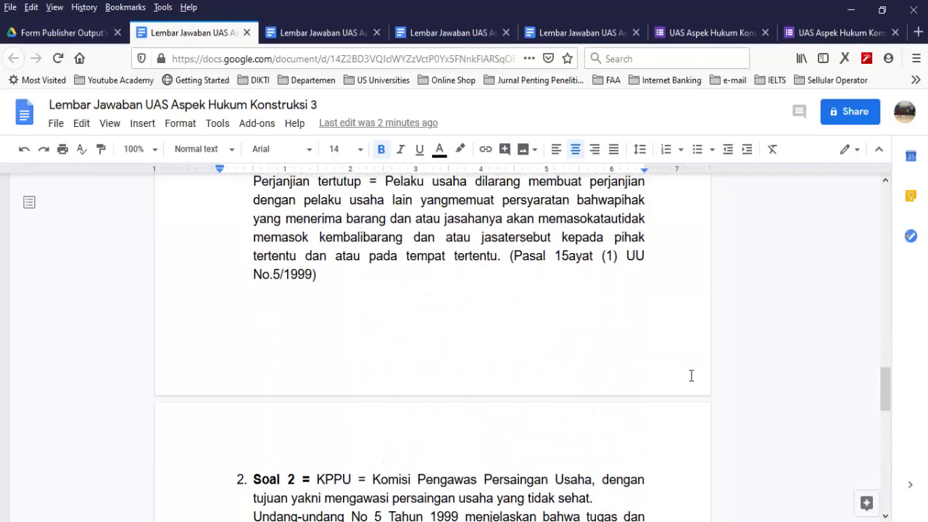
pyautogui.scroll(8, 691, 376)
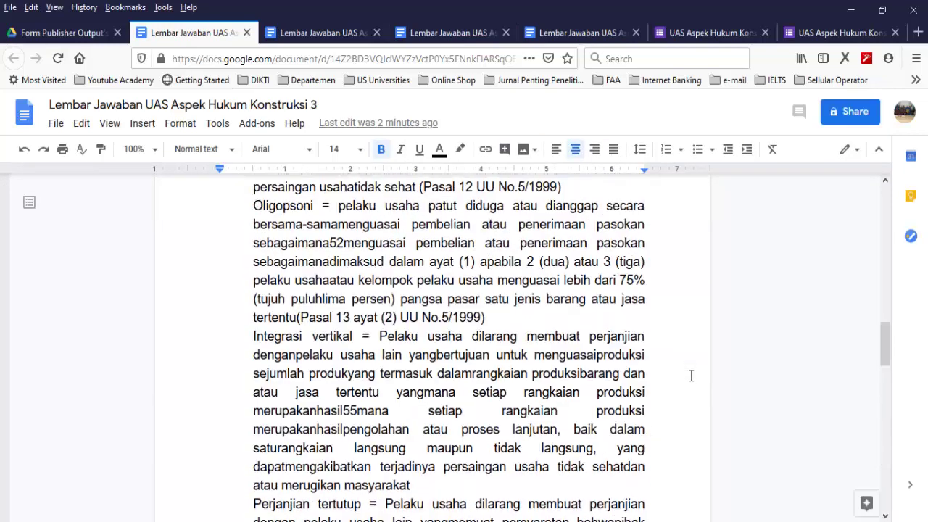
pyautogui.scroll(5, 691, 376)
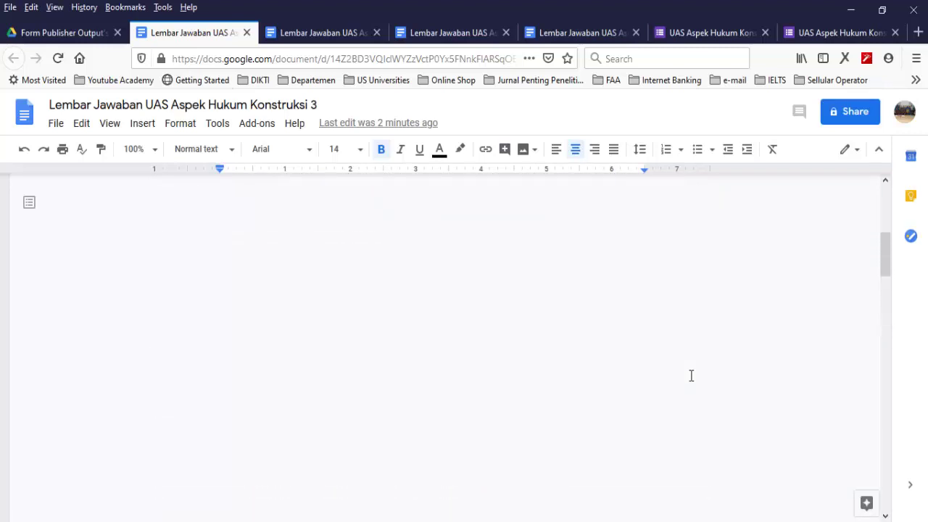
pyautogui.scroll(5, 691, 376)
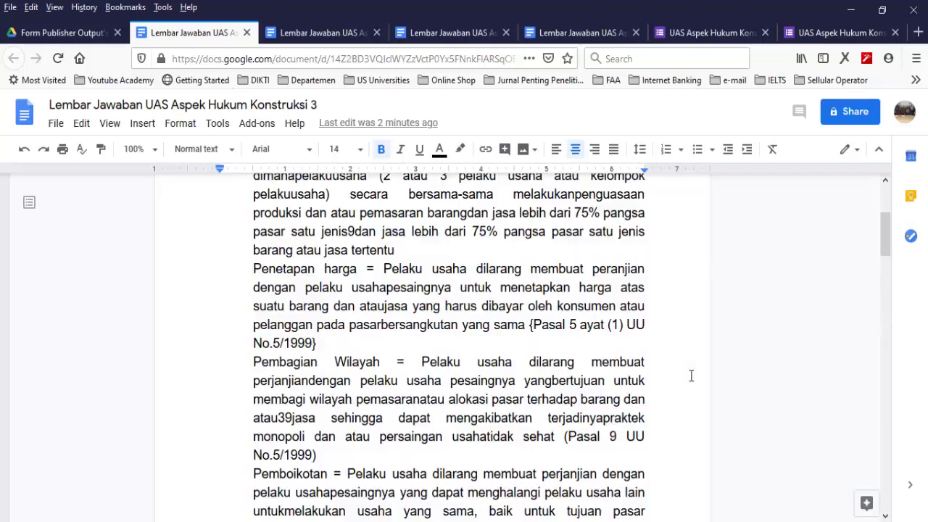
pyautogui.scroll(3, 691, 376)
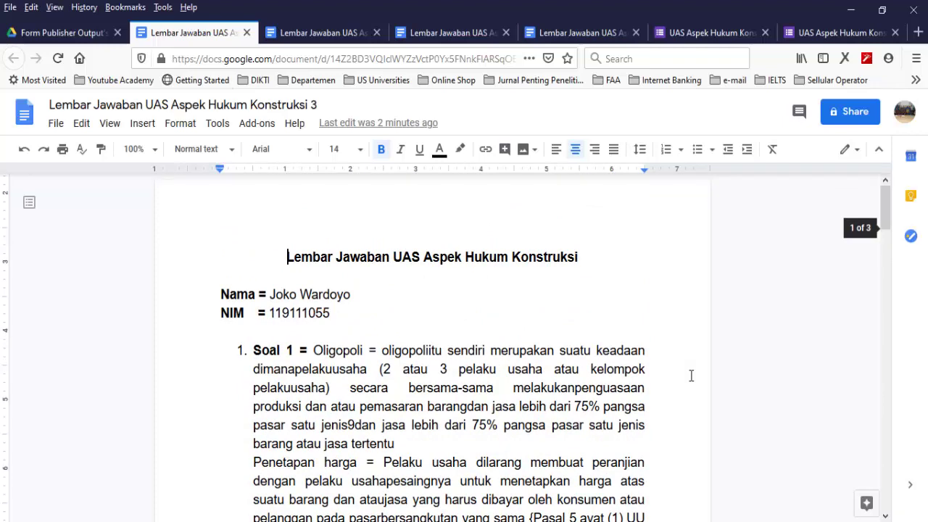
pyautogui.scroll(-1, 691, 376)
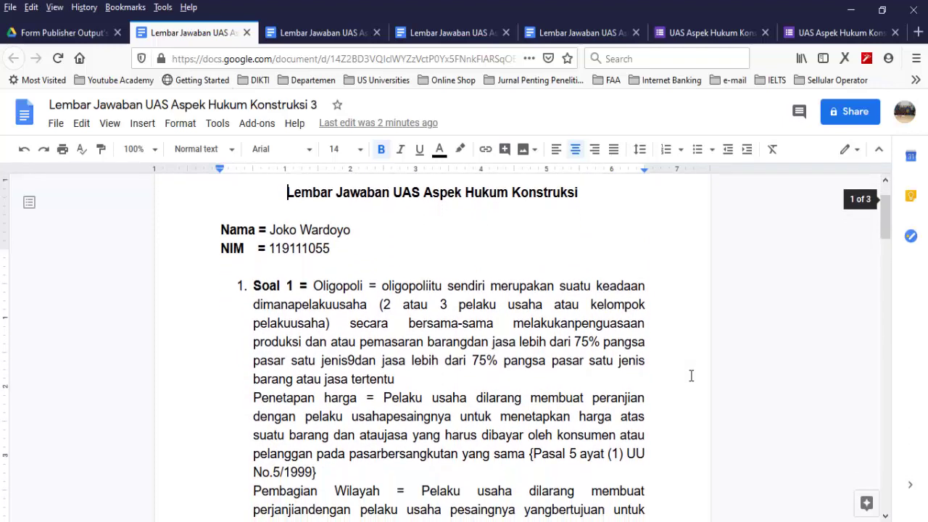
pyautogui.scroll(-10, 691, 376)
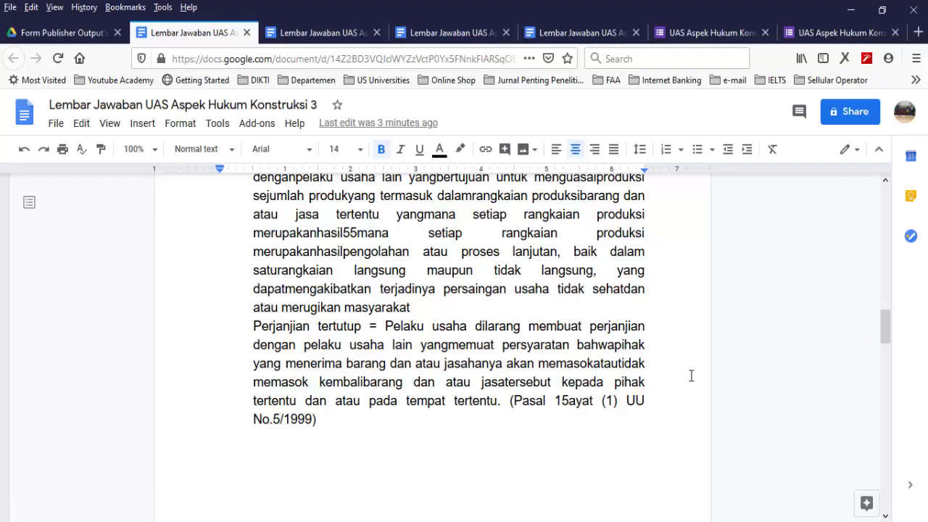
# Close and reopen the third answer sheet, then switch to the Blank Quiz kls B workbook
pyautogui.hotkey('ctrl', 'w')
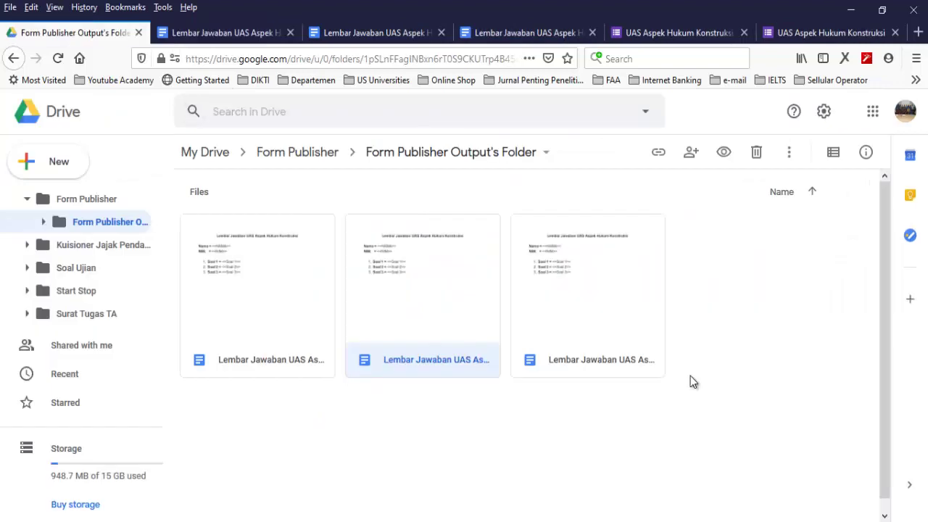
pyautogui.press('Right')
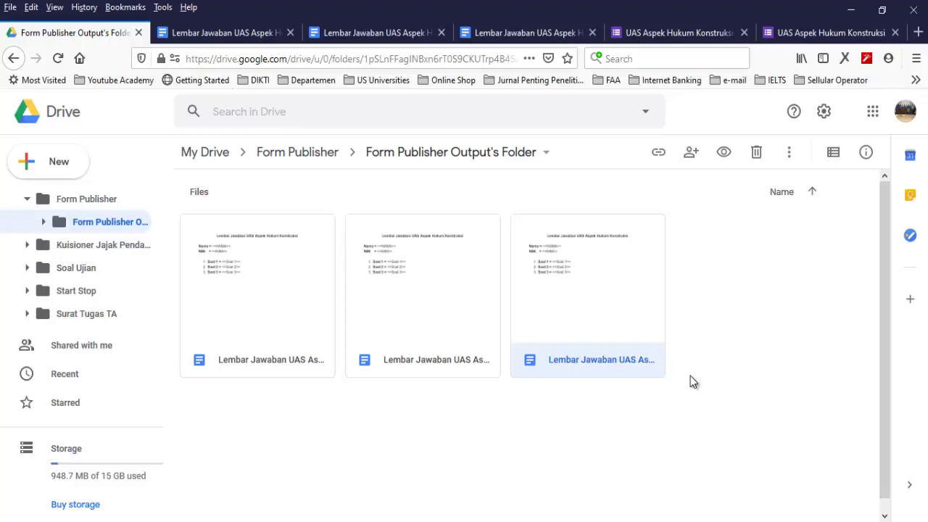
pyautogui.press('Return')
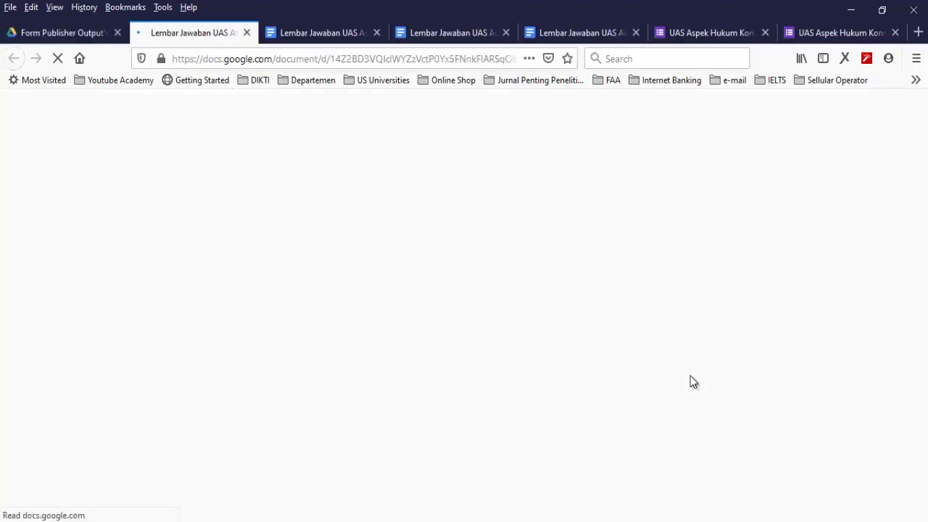
pyautogui.hotkey('ctrl', 'shift', 'Tab')
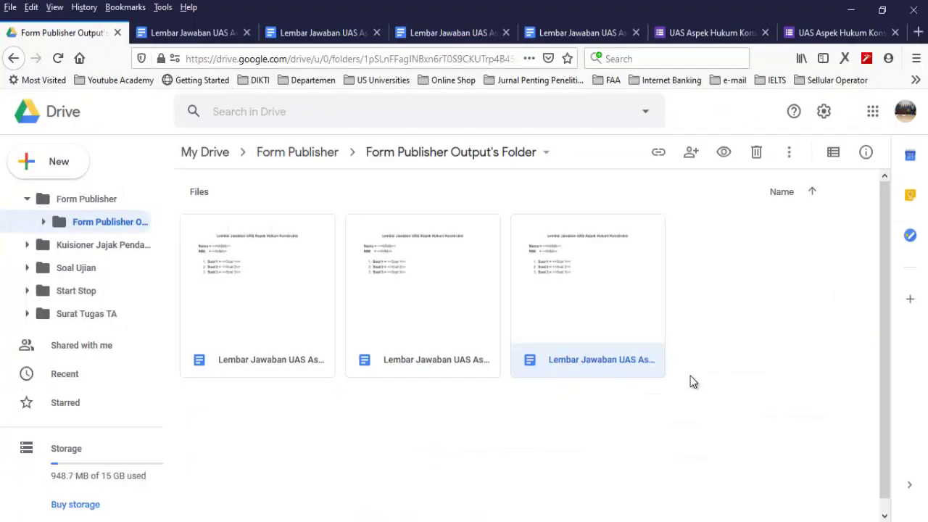
pyautogui.hotkey('alt', 'Tab')
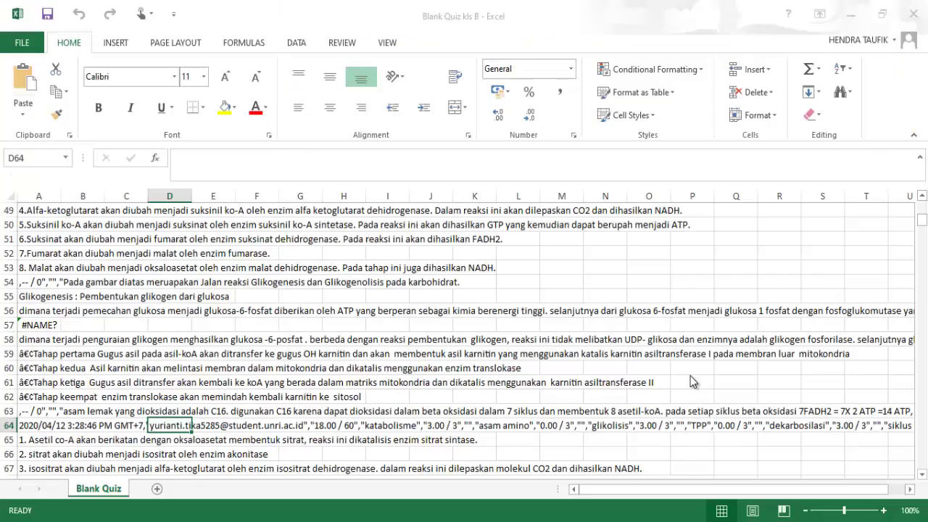
# Look through the Blank Quiz sheet responses, then return to the Drive output folder
pyautogui.scroll(1, 693, 382)
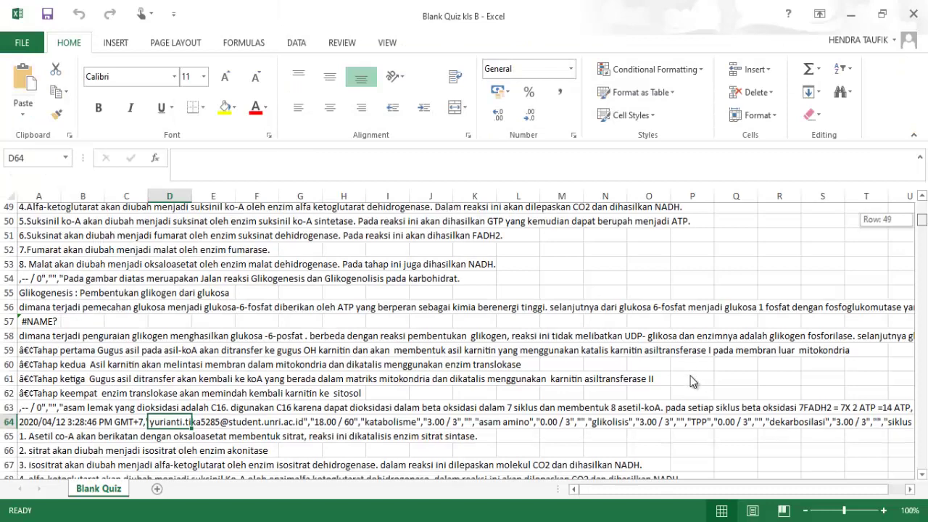
pyautogui.scroll(15, 693, 382)
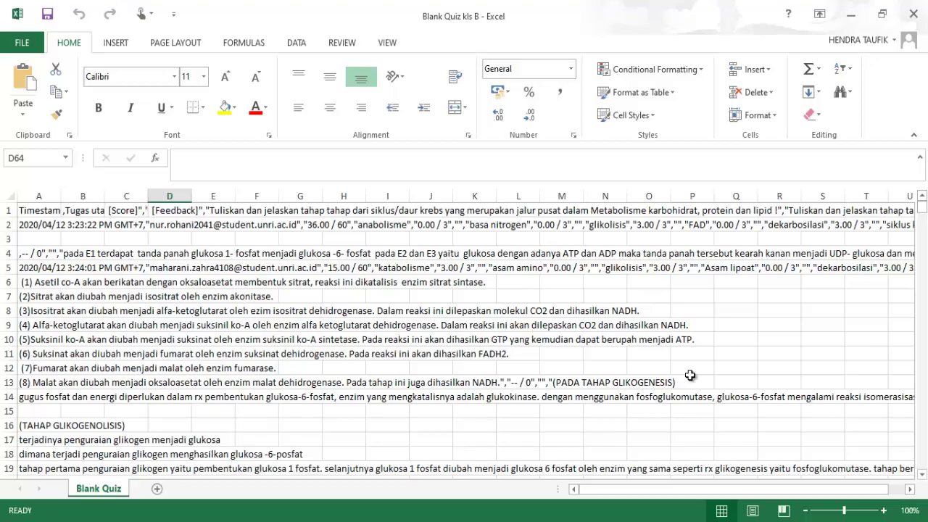
pyautogui.scroll(-4, 690, 375)
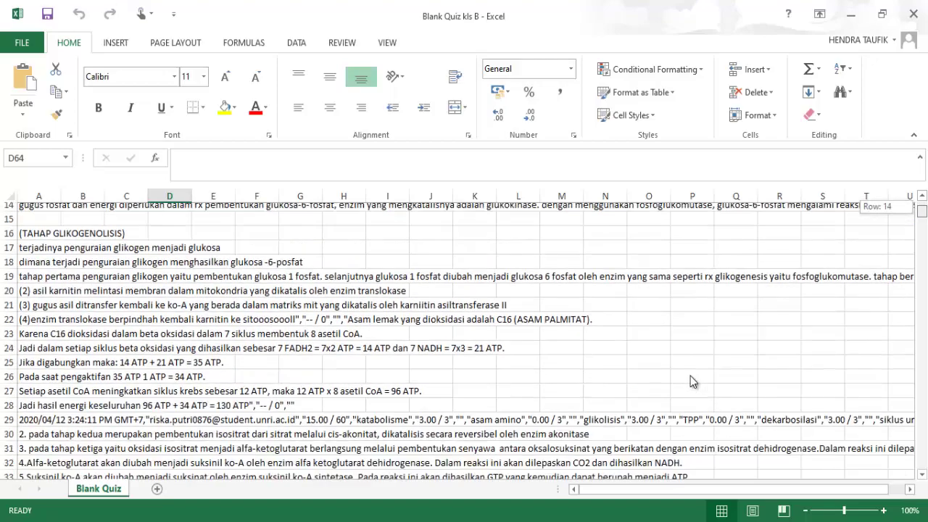
pyautogui.scroll(-8, 693, 383)
pyautogui.scroll(-20, 693, 383)
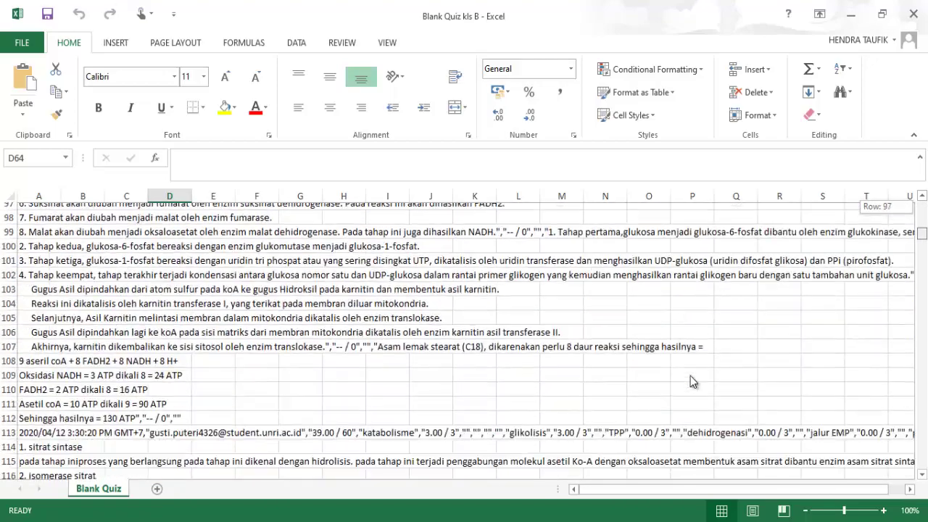
pyautogui.scroll(-20, 693, 382)
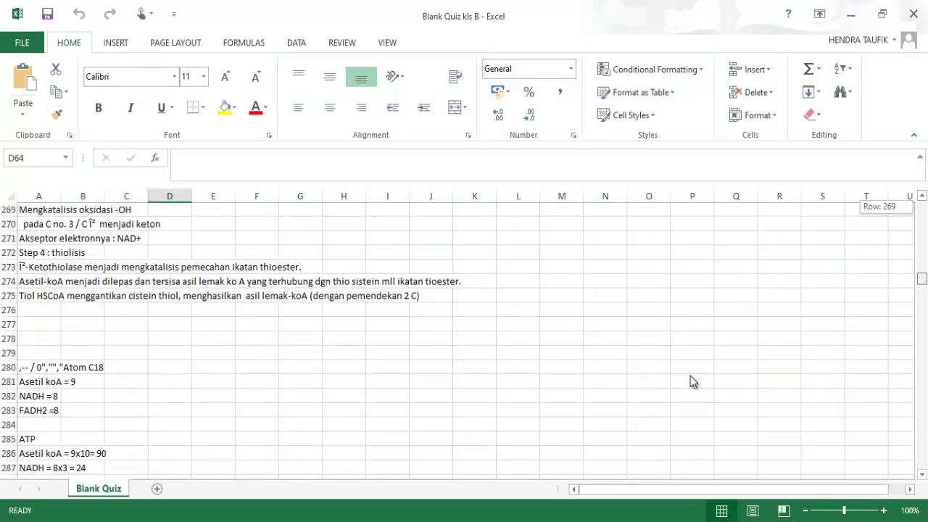
pyautogui.scroll(-10, 693, 382)
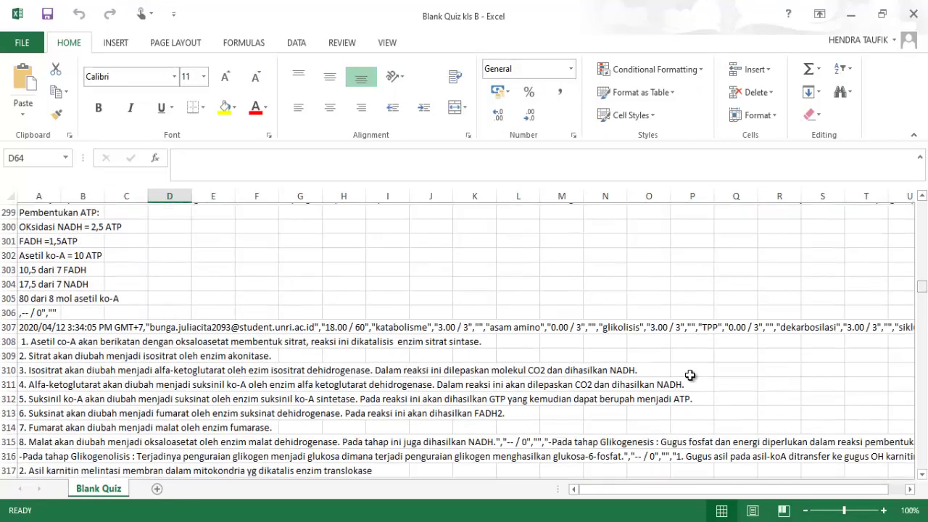
pyautogui.hotkey('alt', 'Tab')
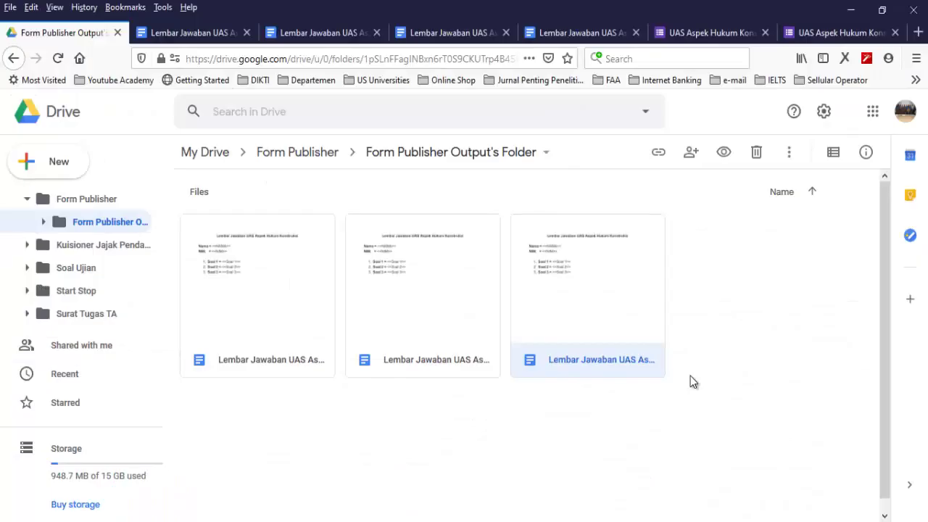